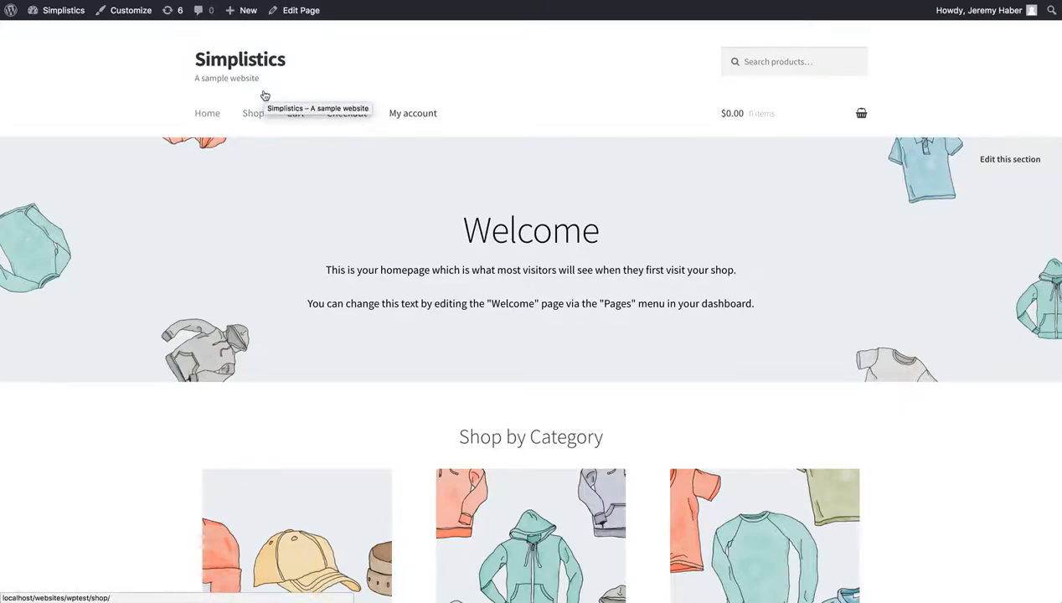
- Look over the shop homepage's categories, new arrivals and best sellers
scroll(242, 287, "down", 5)
scroll(82, 315, "down", 14)
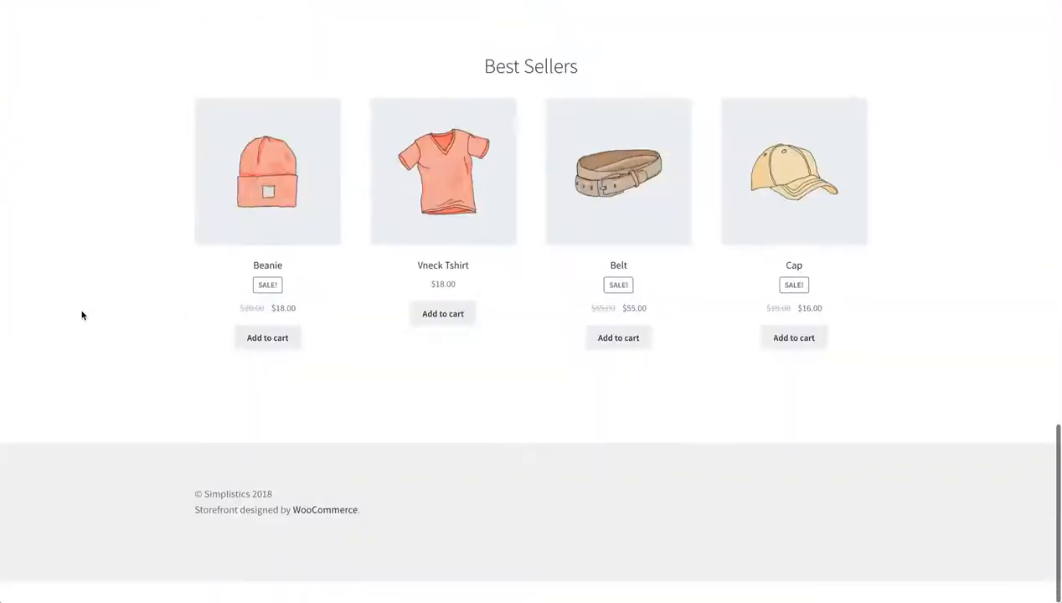
scroll(82, 315, "up", 16)
scroll(82, 315, "down", 3)
scroll(82, 315, "down", 3)
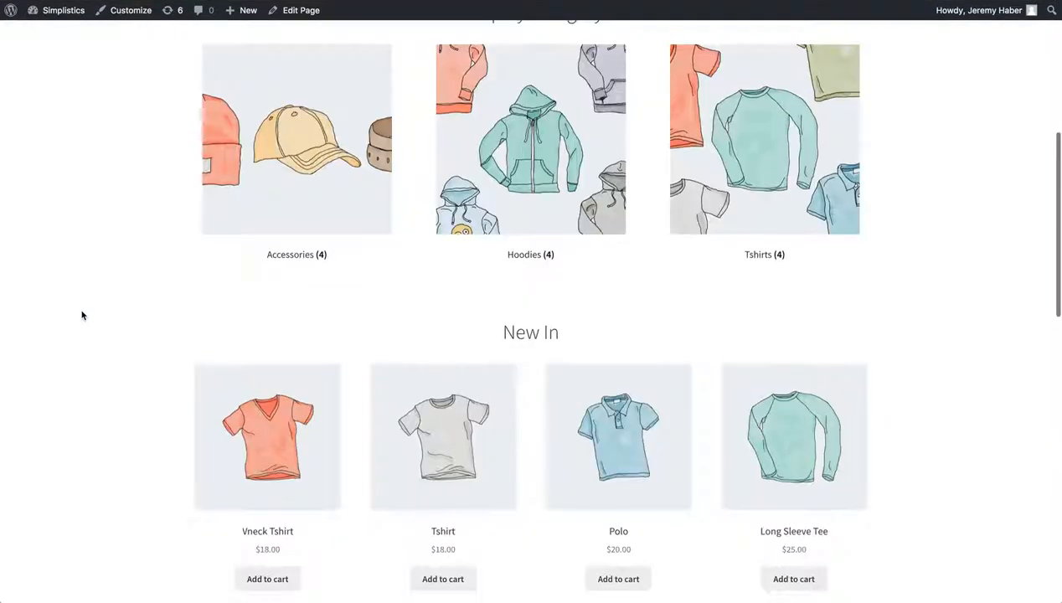
scroll(80, 313, "up", 6)
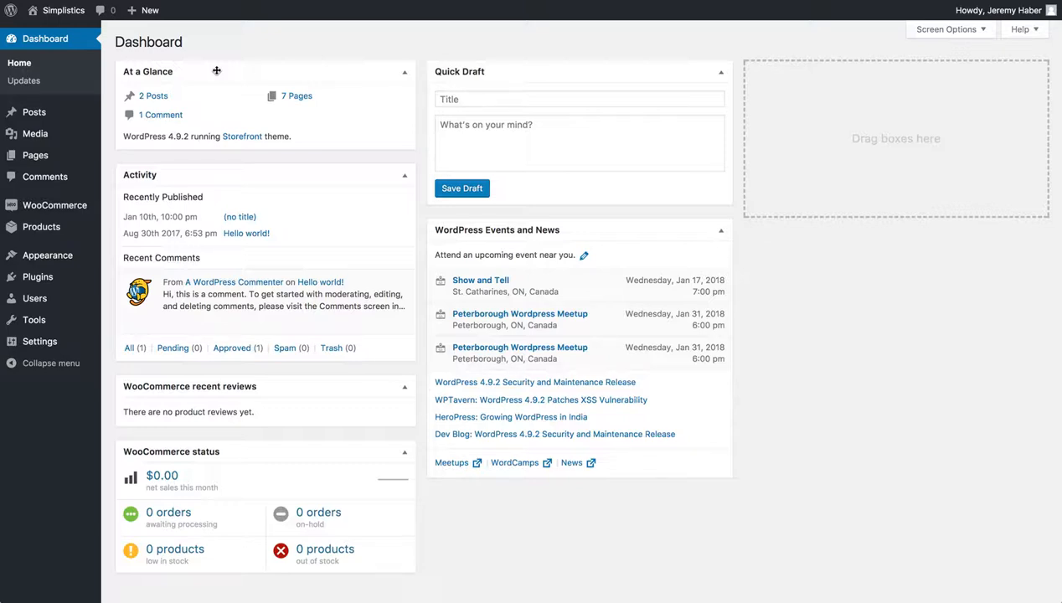
- Open the WooCommerce settings from the site's admin dashboard
scroll(224, 33, "down", 1)
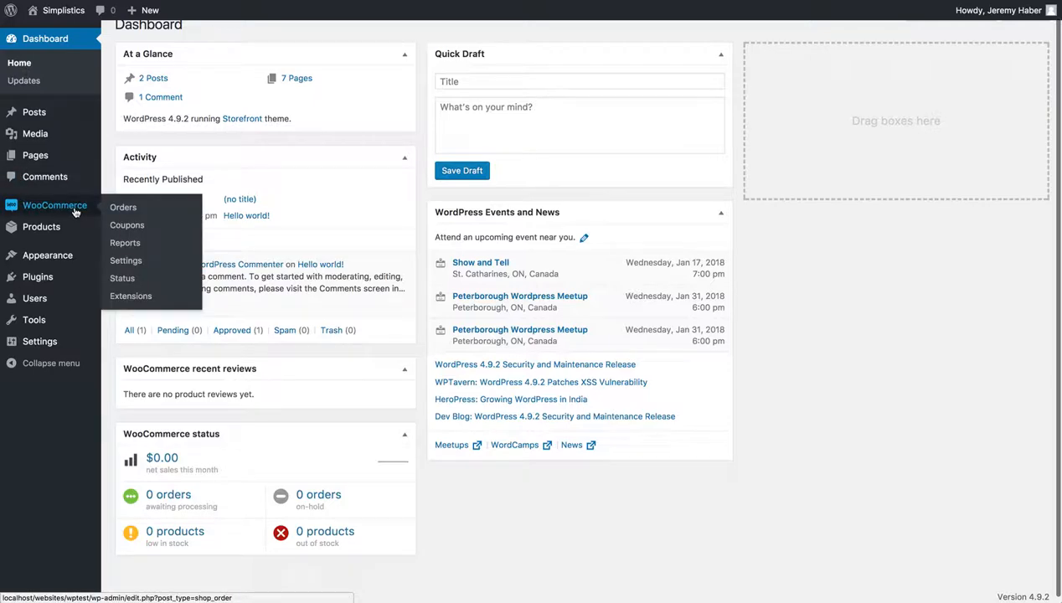
mouse_move(74, 205)
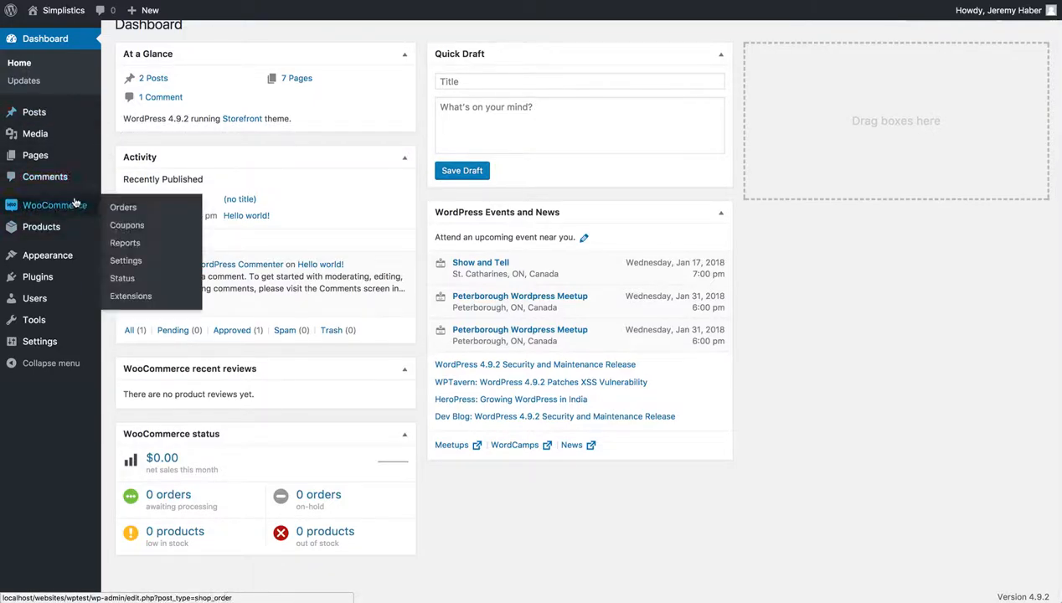
mouse_move(71, 226)
left_click(120, 265)
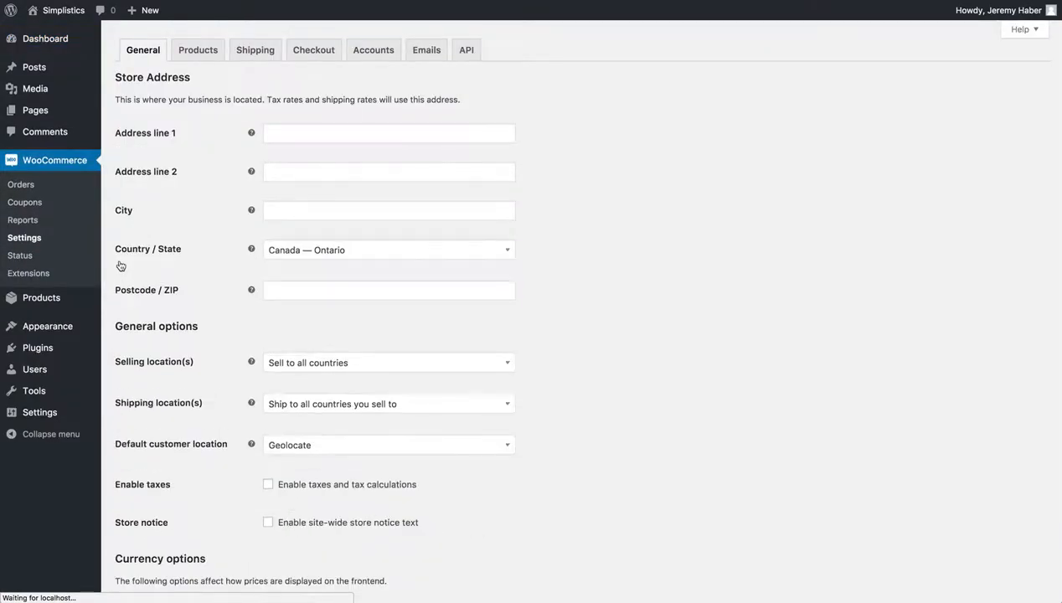
- Fill in the store's street address, city and postcode using the saved address suggestion without a suite number
left_click(289, 133)
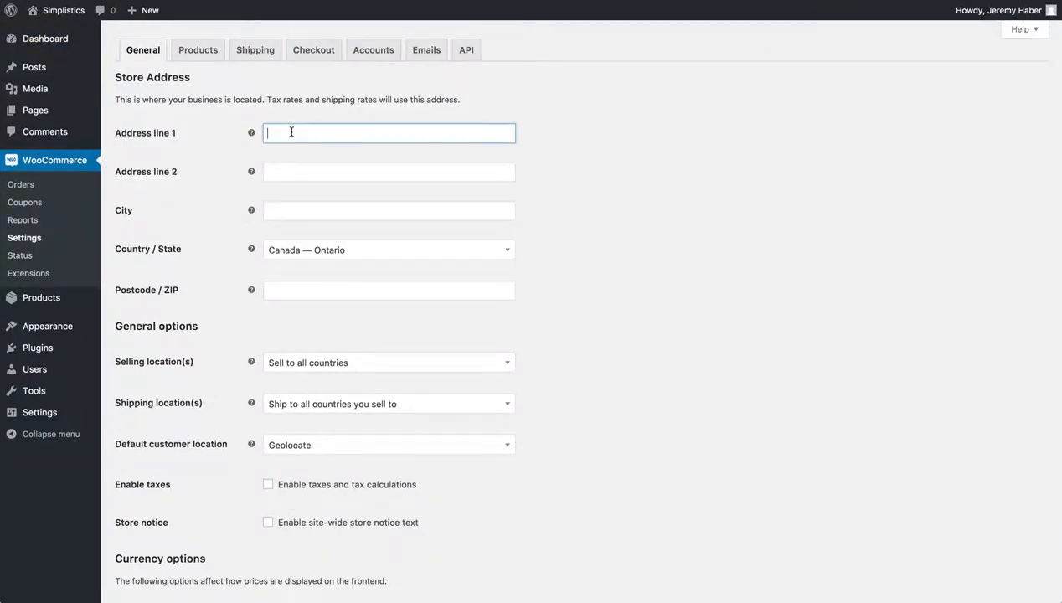
scroll(291, 170, "down", 1)
scroll(292, 170, "down", 5)
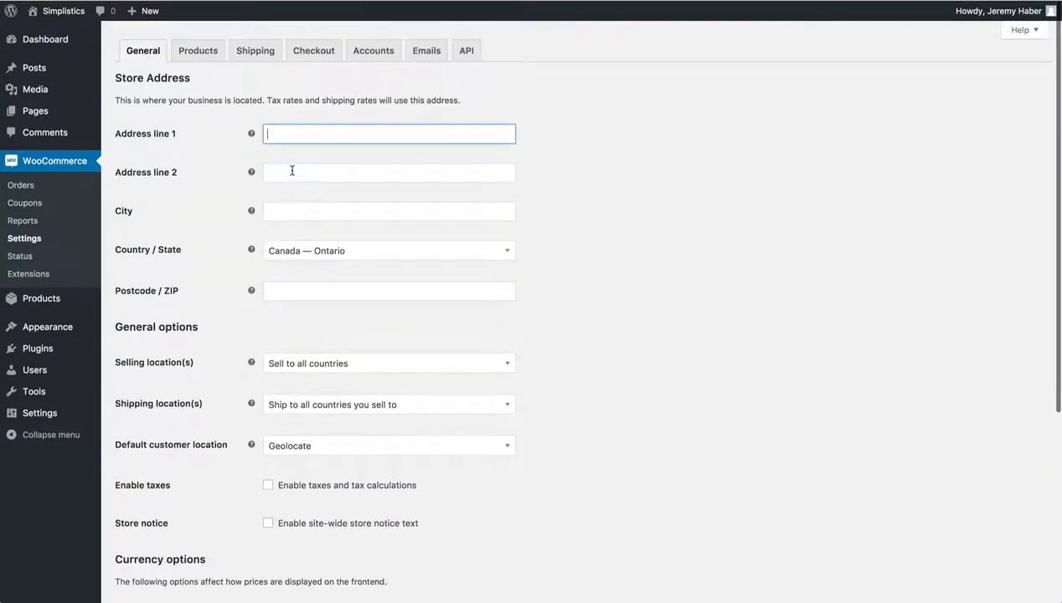
left_click(291, 172)
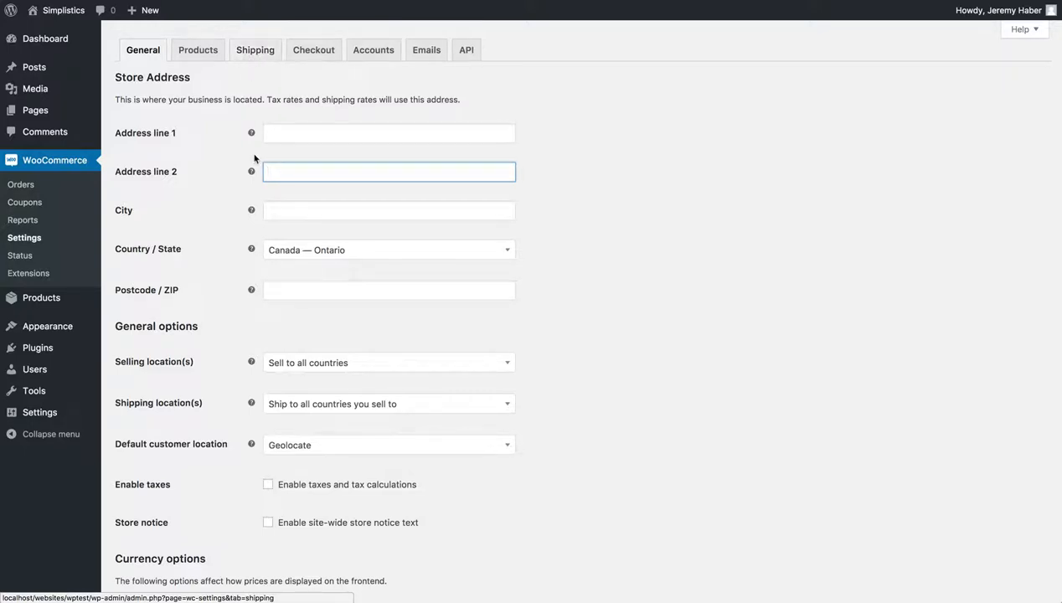
left_click(302, 136)
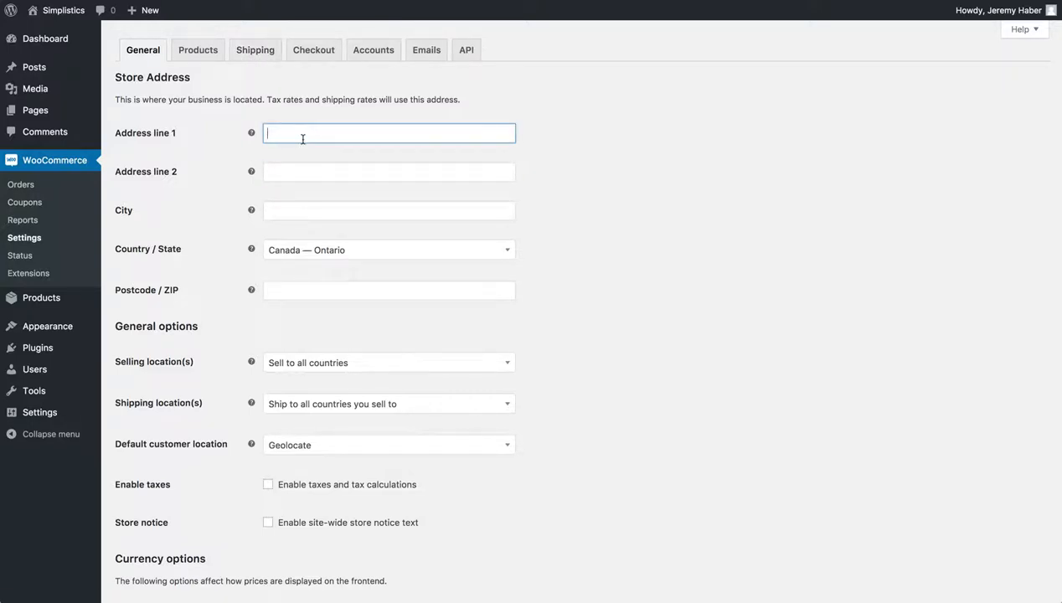
type("123 Fake")
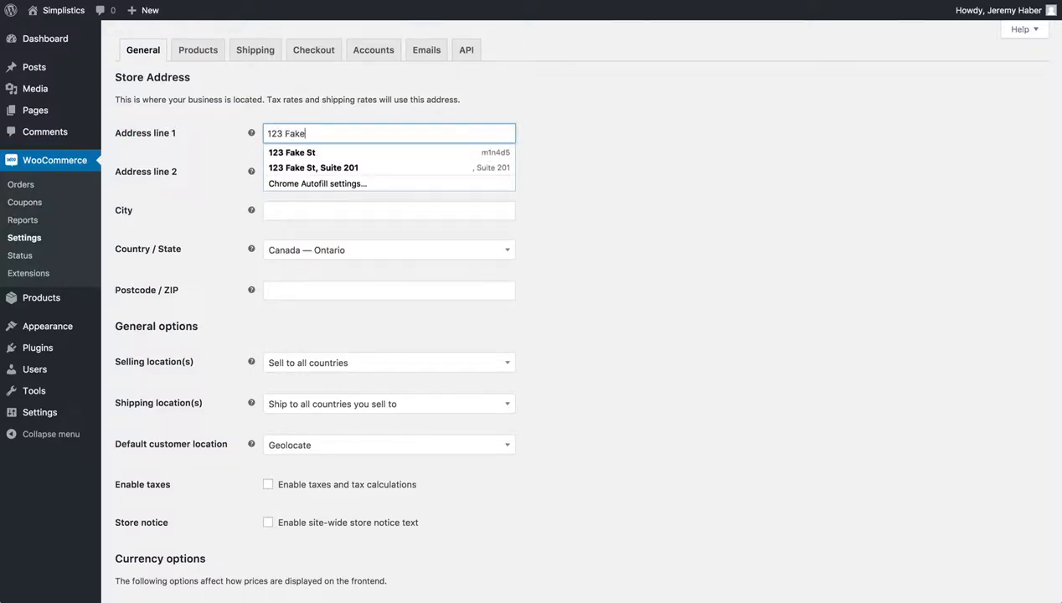
key("Down")
key("Tab")
left_click(209, 318)
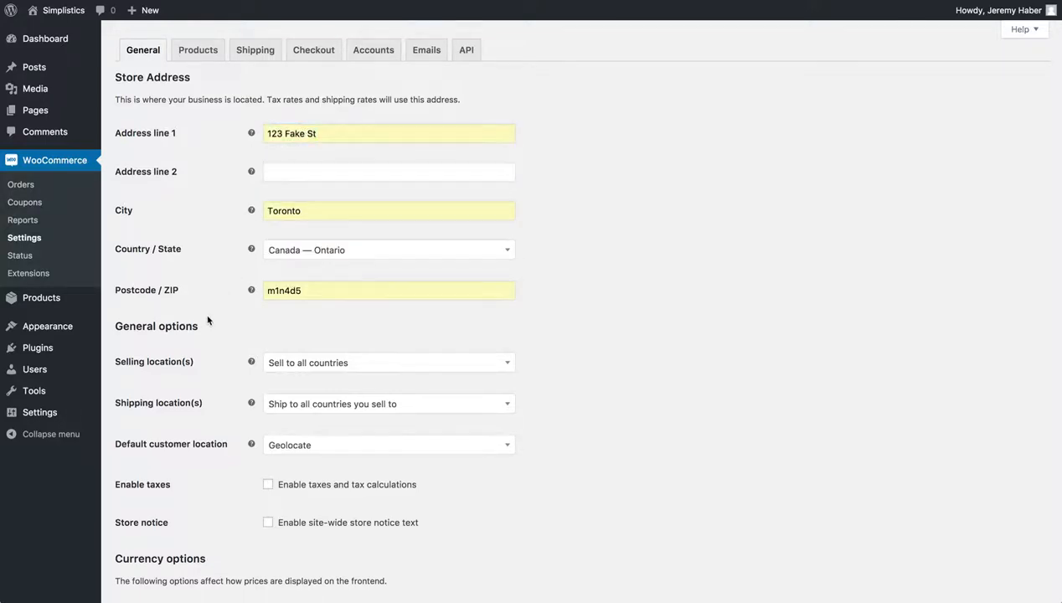
- Examine the selling location choices and the remaining general and currency options
scroll(208, 320, "down", 1)
scroll(208, 320, "down", 3)
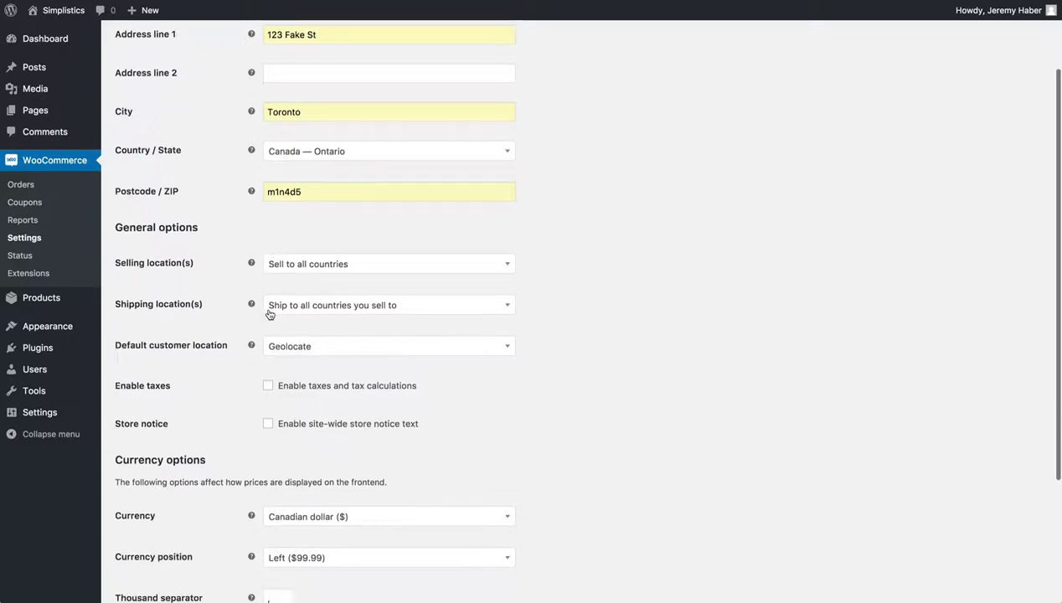
left_click(314, 266)
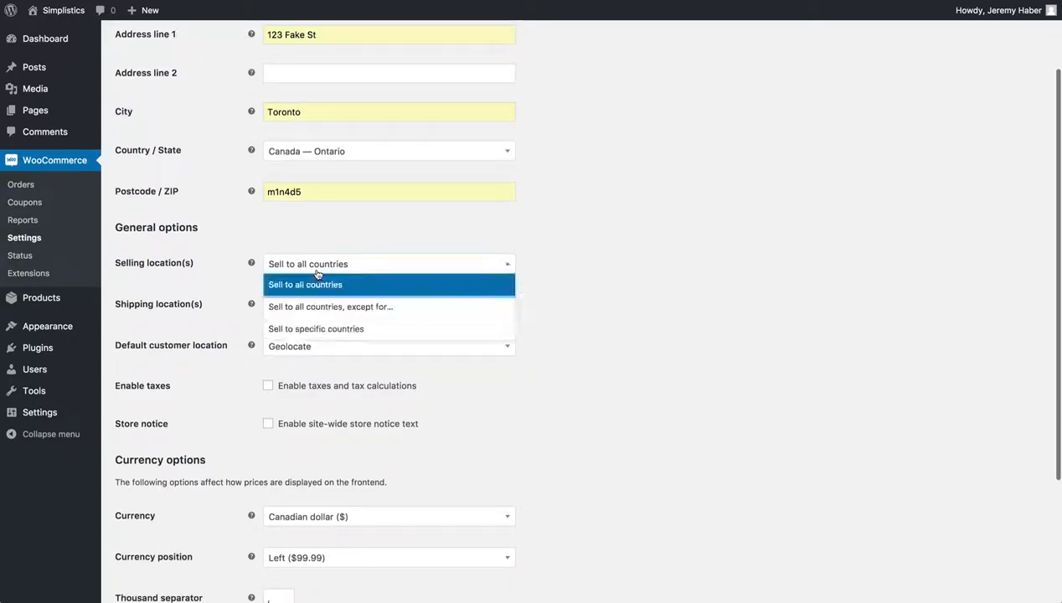
left_click(328, 249)
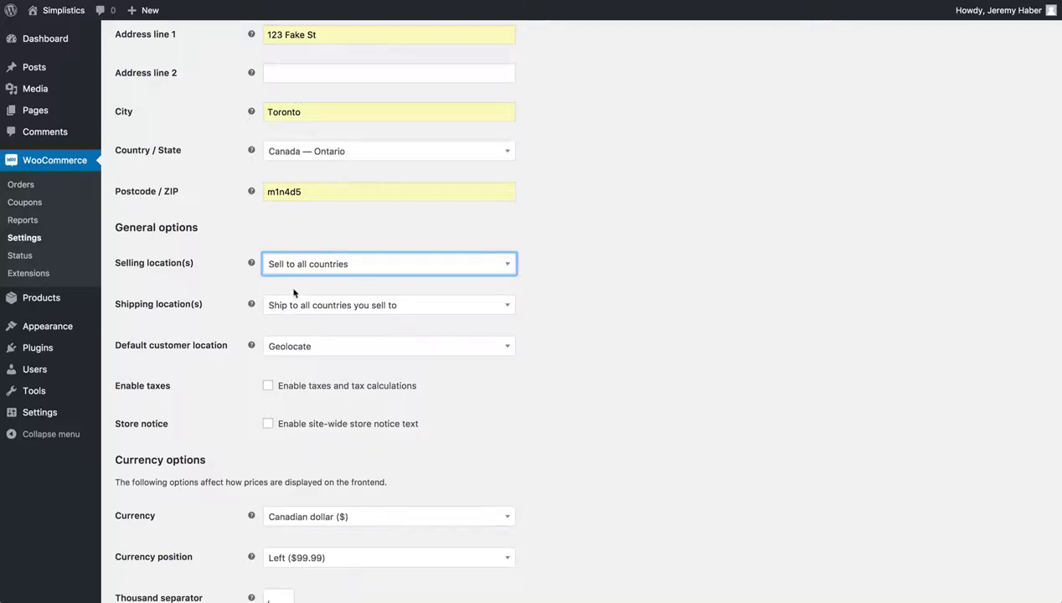
scroll(306, 271, "down", 5)
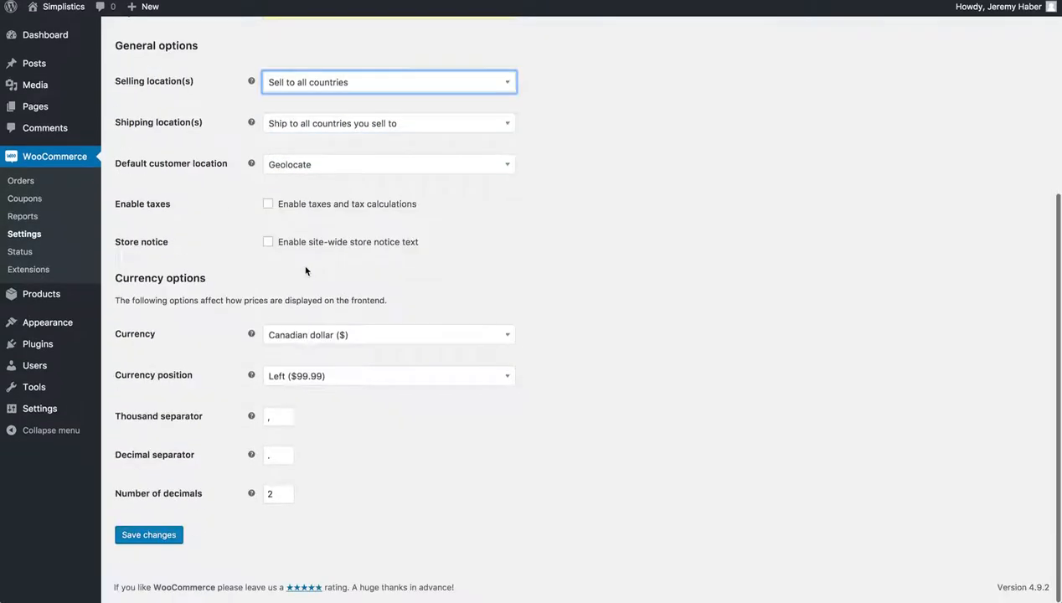
scroll(306, 271, "up", 3)
scroll(307, 271, "up", 1)
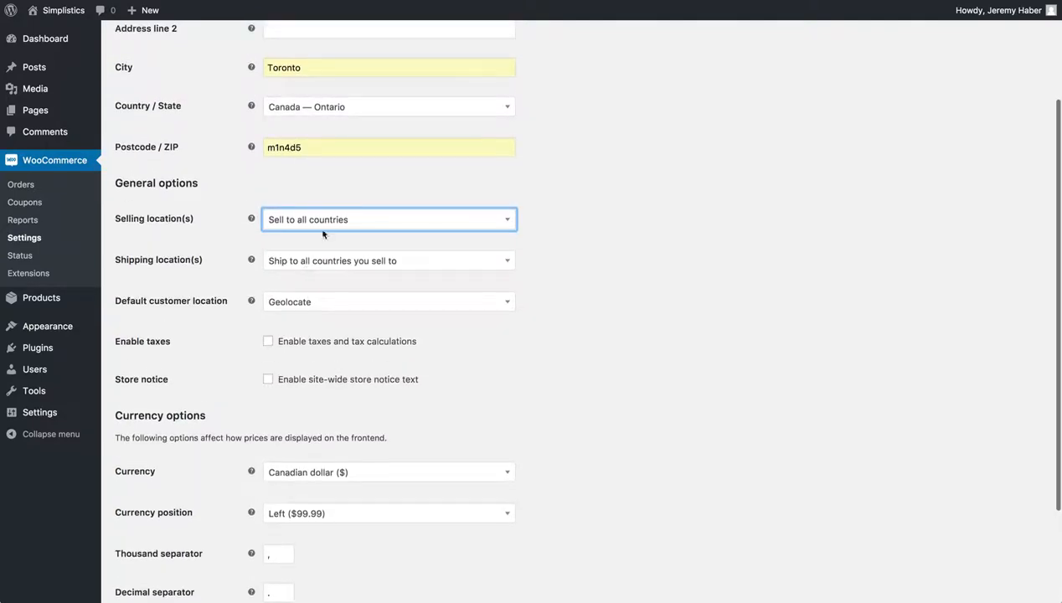
- Restrict the selling locations to specific countries and add Canada and United States (US)
left_click(326, 221)
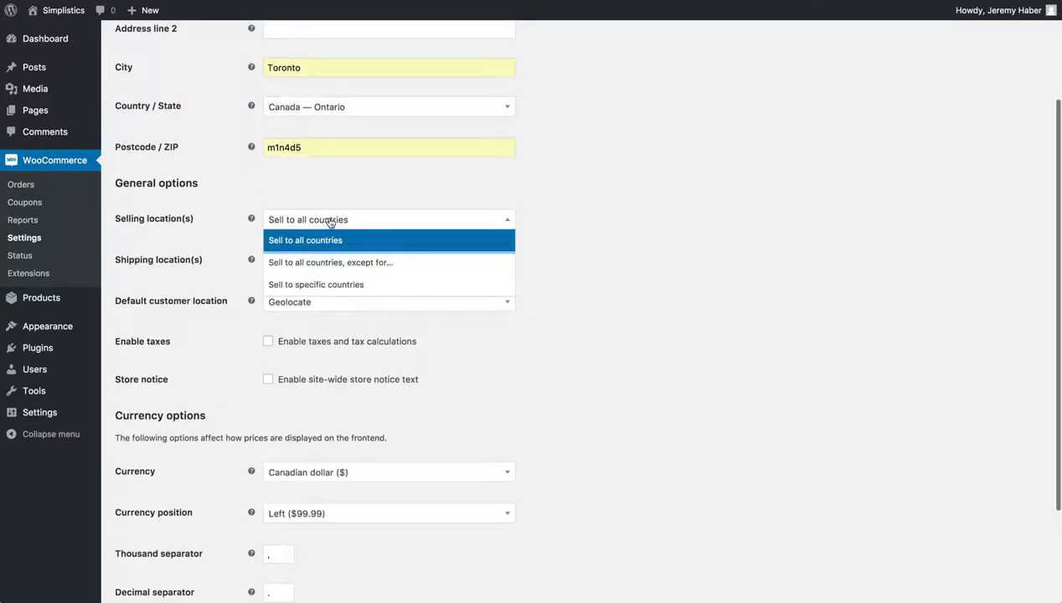
left_click(306, 285)
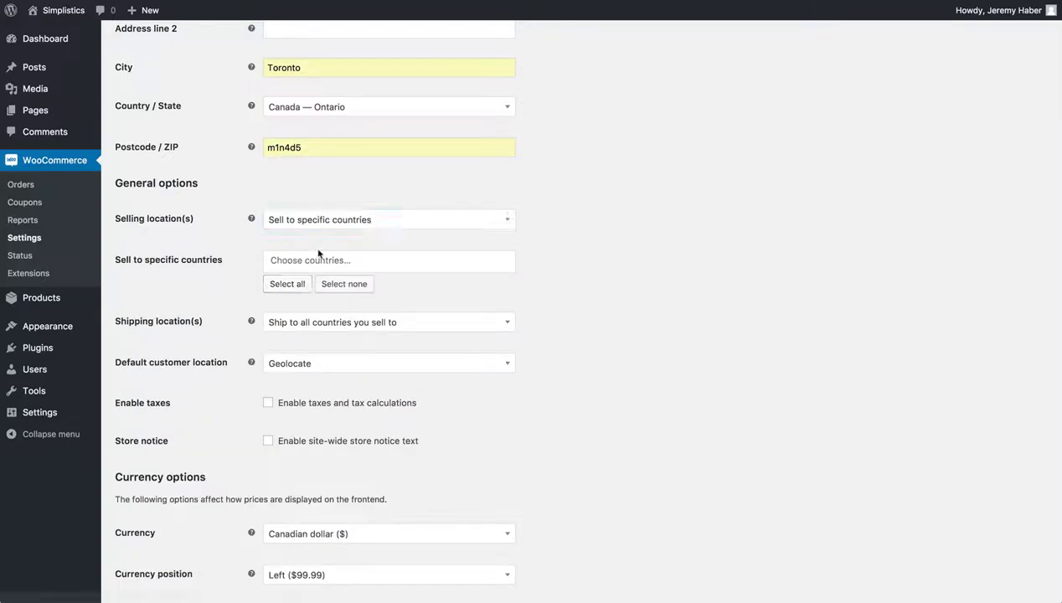
left_click(385, 260)
type("Canada")
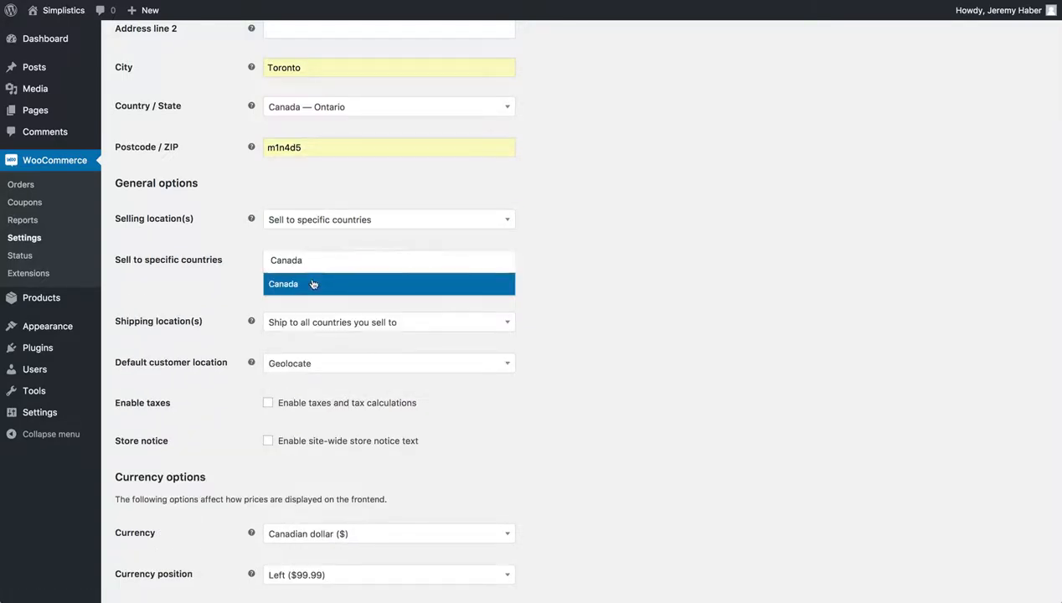
left_click(347, 284)
left_click(331, 265)
type("Unit")
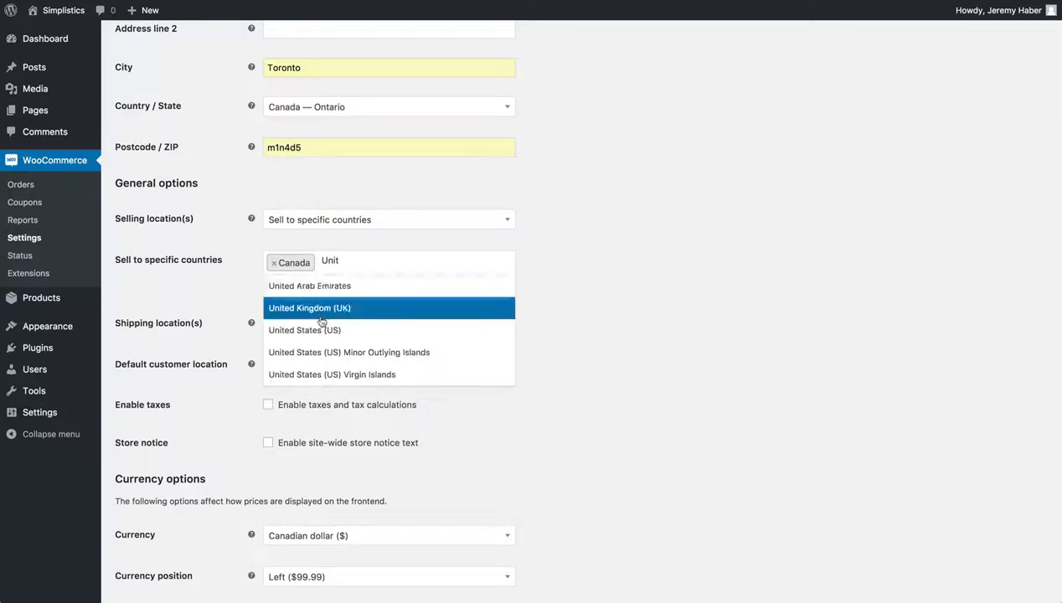
left_click(323, 330)
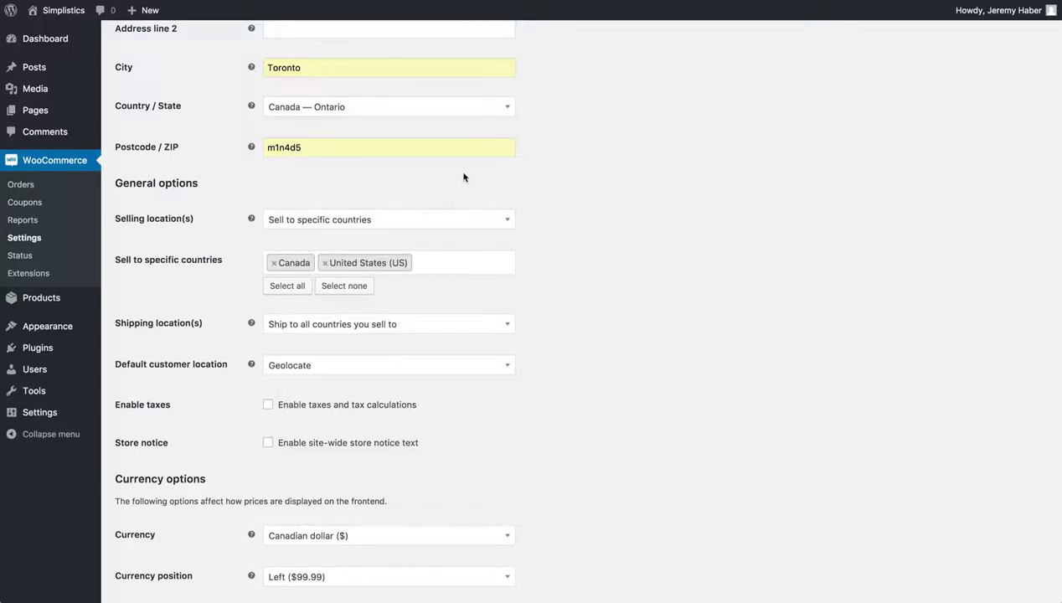
- Check the store currency choices, keeping Canadian dollar ($)
scroll(463, 176, "down", 5)
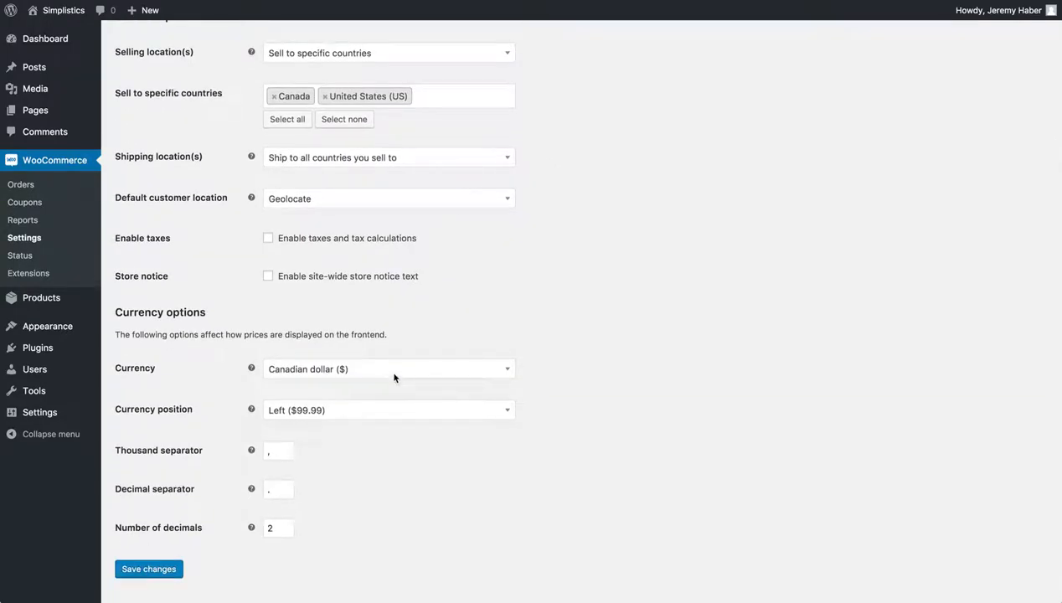
left_click(401, 367)
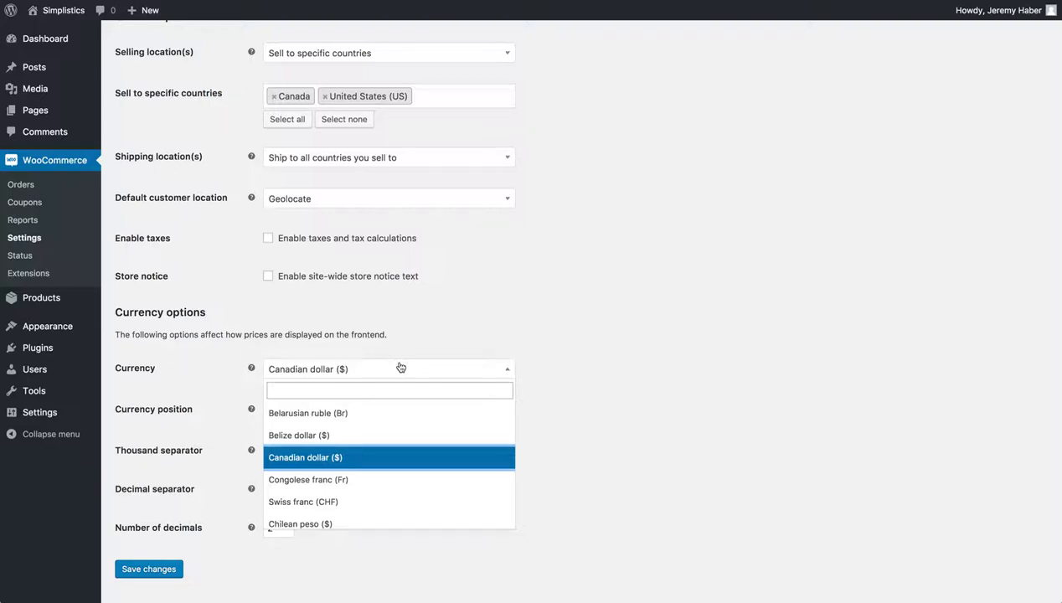
left_click(400, 367)
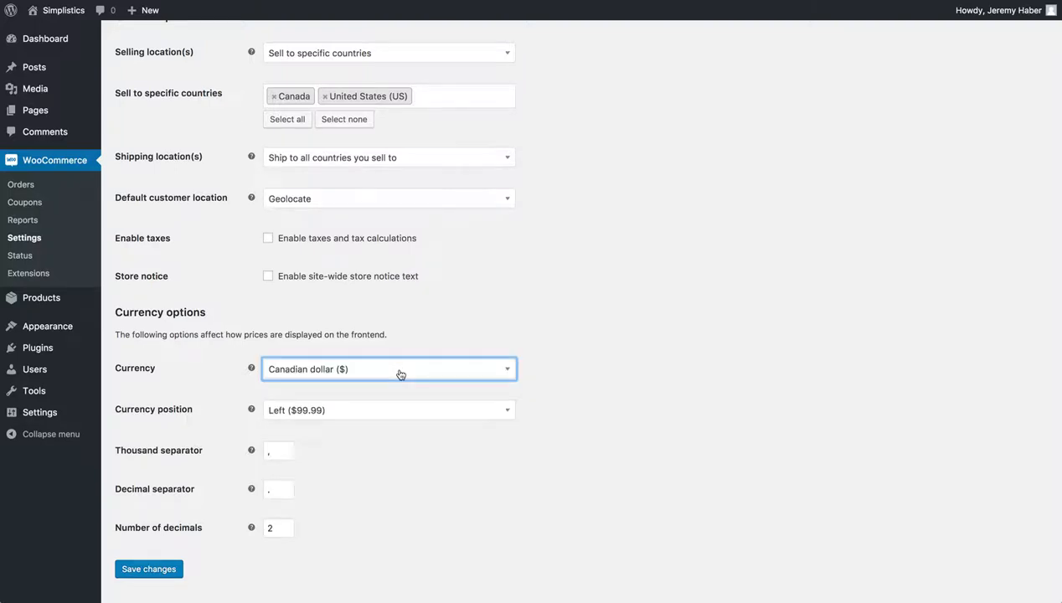
left_click(361, 347)
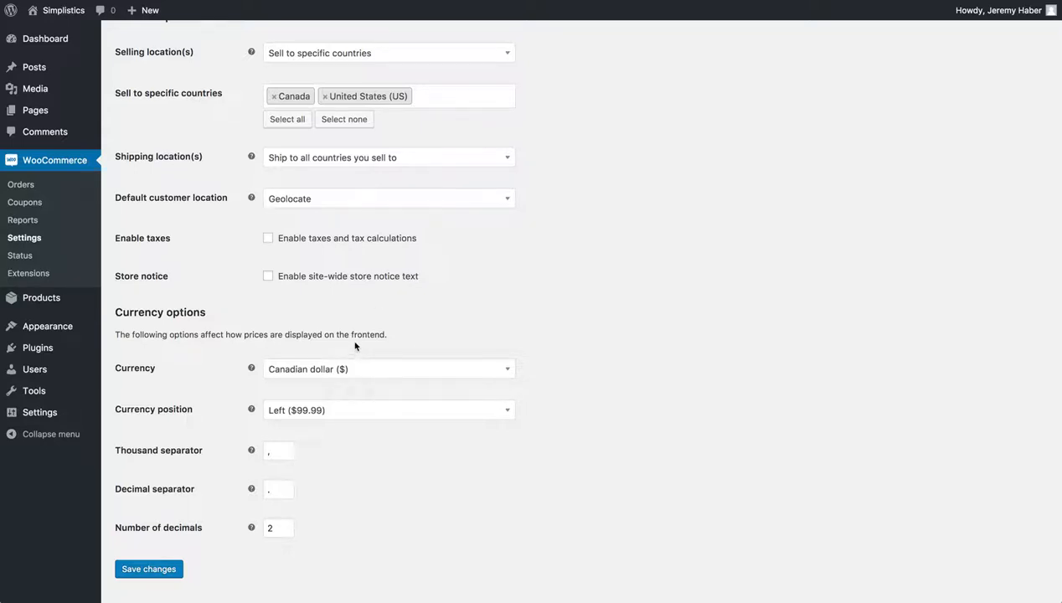
- Enable taxes and tax calculations for the store and save the general settings
scroll(355, 346, "down", 1)
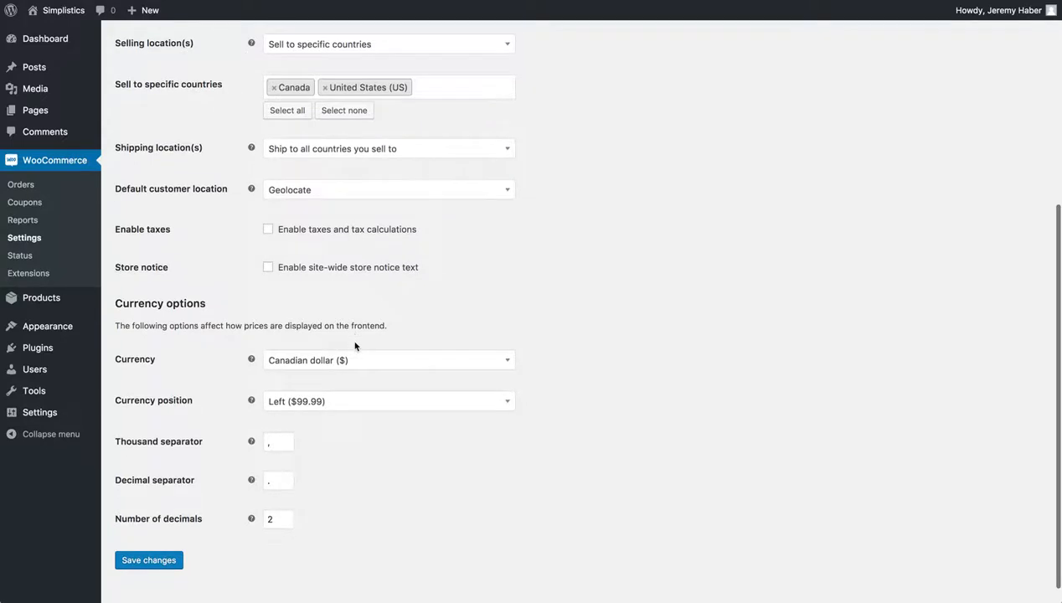
scroll(347, 356, "up", 5)
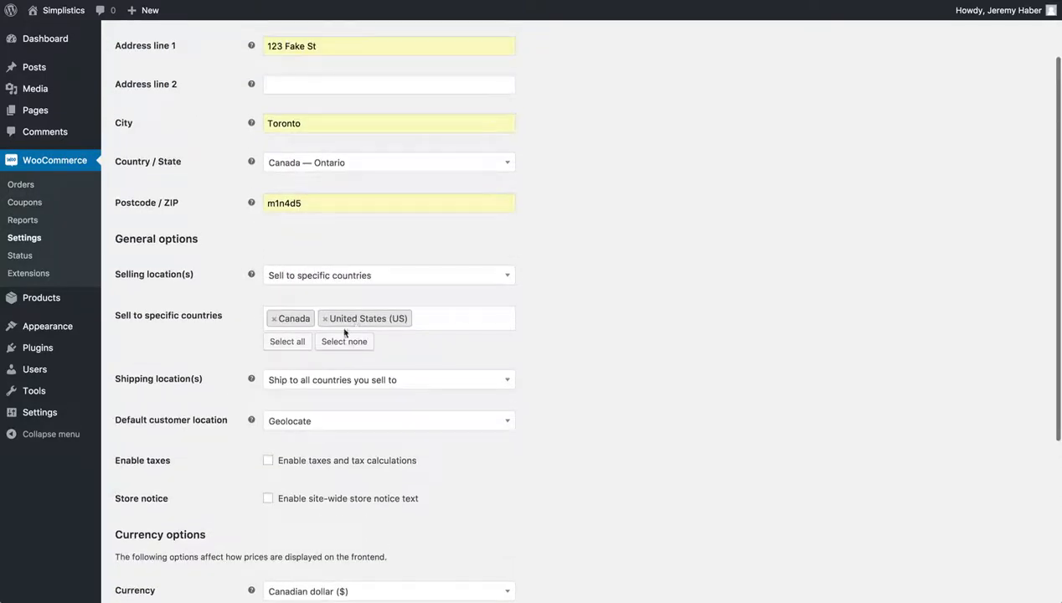
scroll(344, 333, "up", 3)
scroll(355, 254, "down", 5)
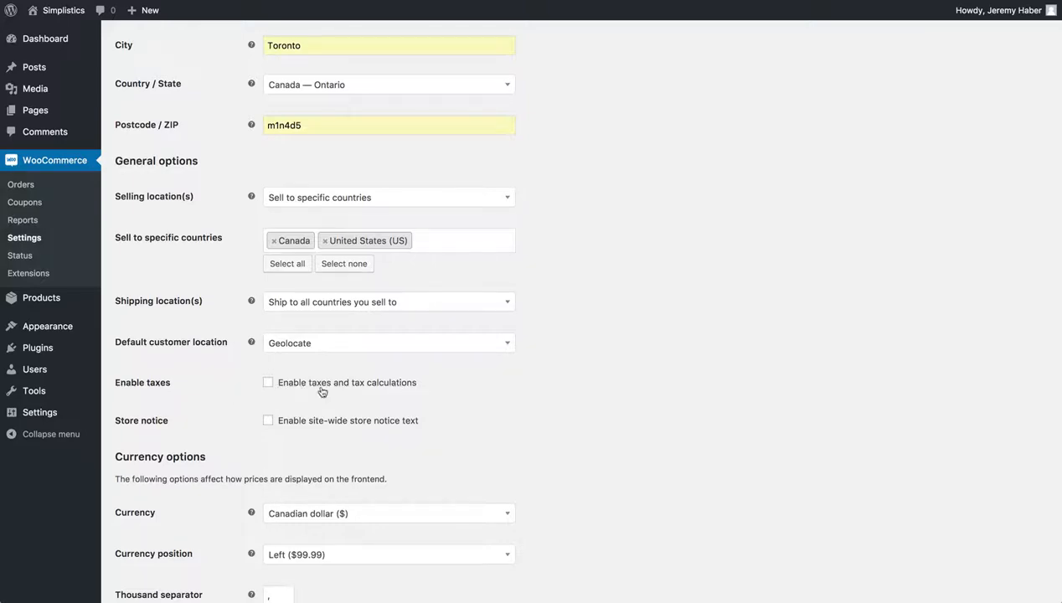
scroll(319, 388, "up", 3)
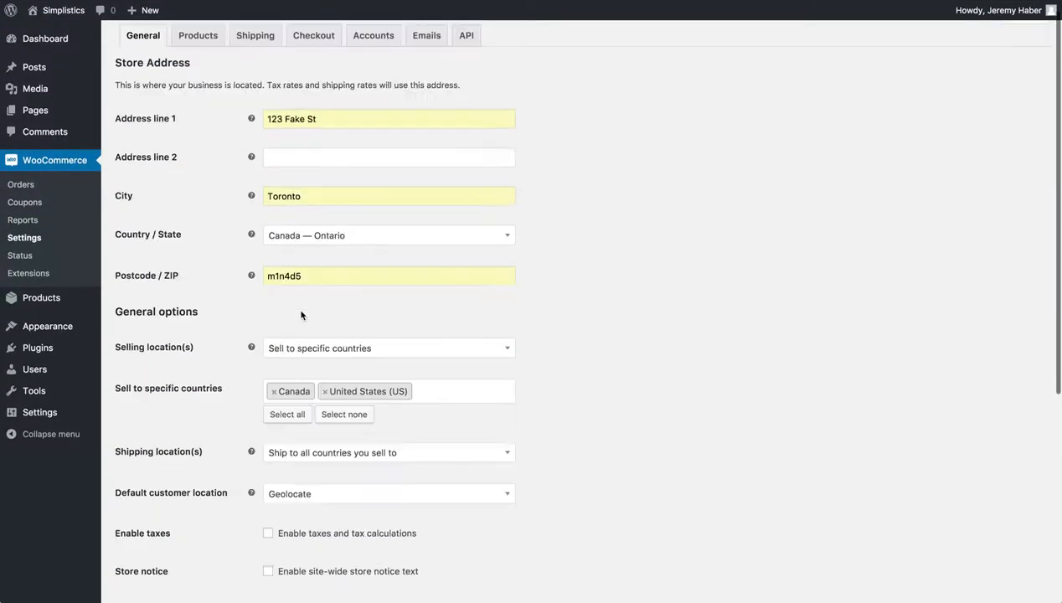
scroll(301, 315, "down", 3)
left_click(349, 319)
scroll(350, 317, "up", 5)
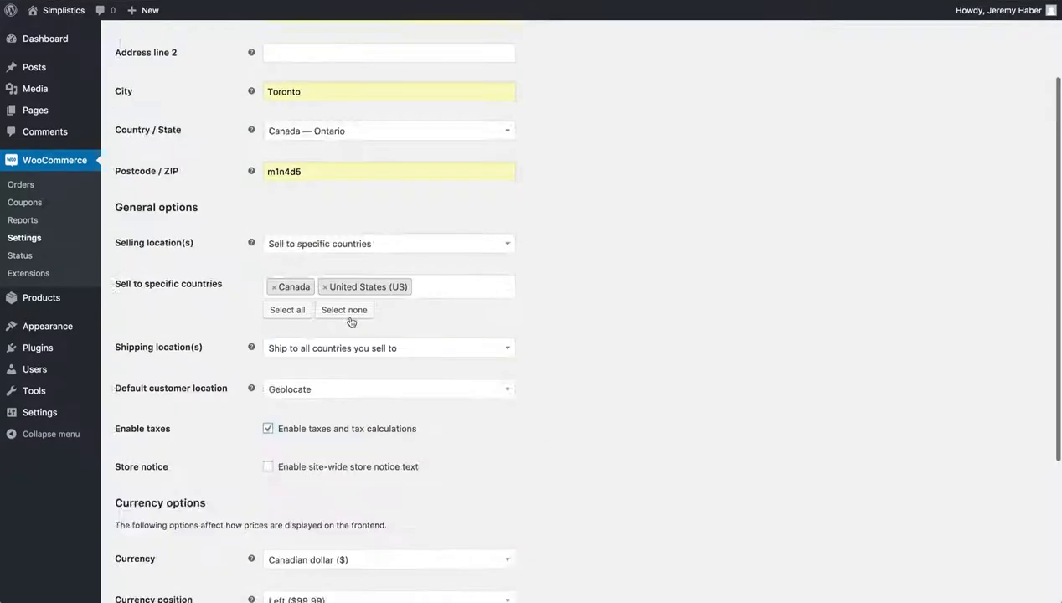
scroll(304, 269, "down", 10)
left_click(149, 538)
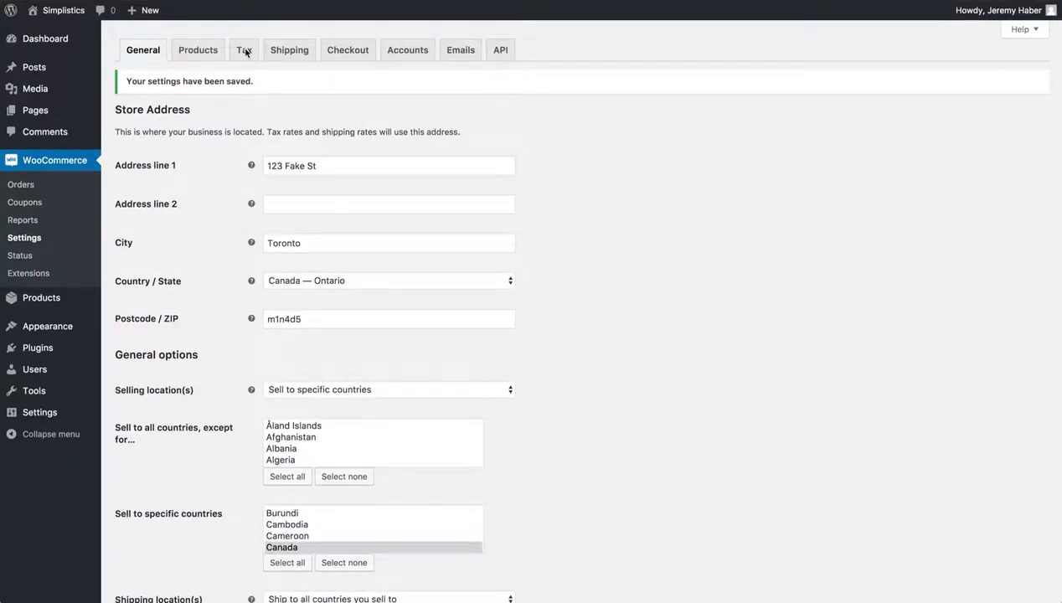
- Review the tax options and the standard tax rates, and open the product settings
left_click(245, 54)
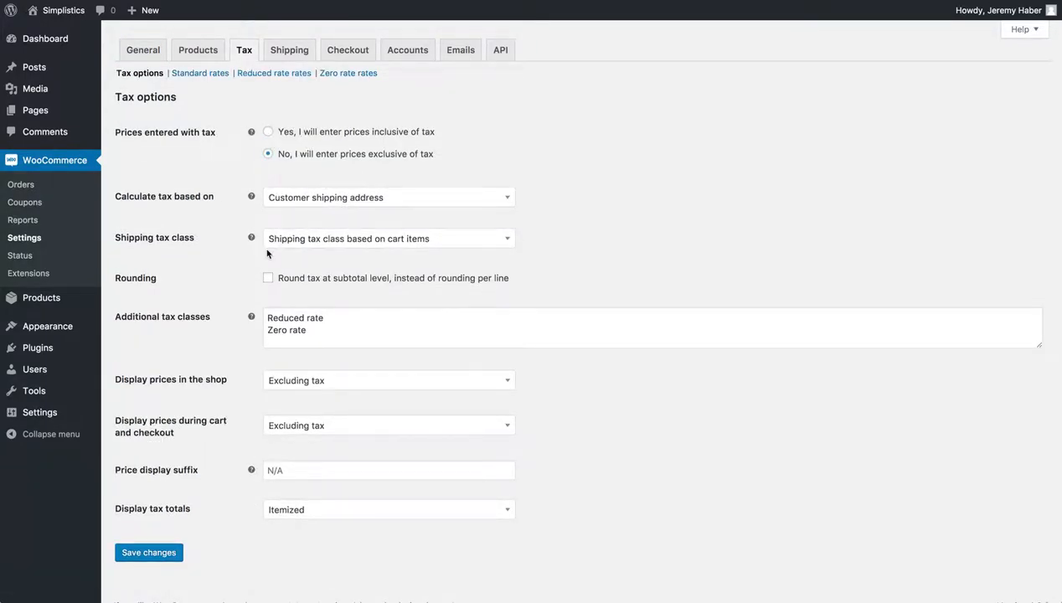
left_click(216, 75)
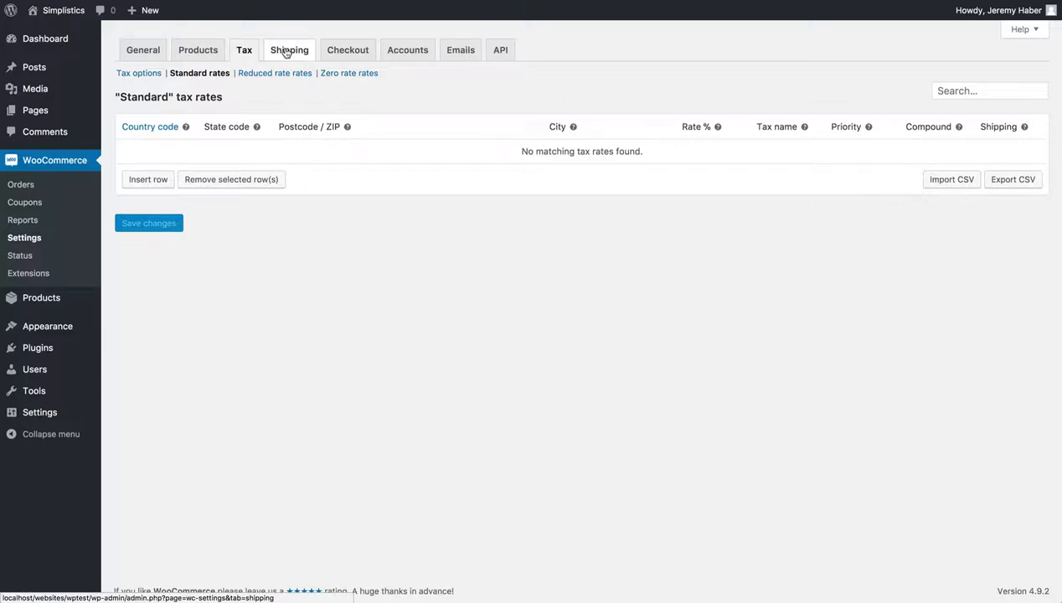
left_click(199, 47)
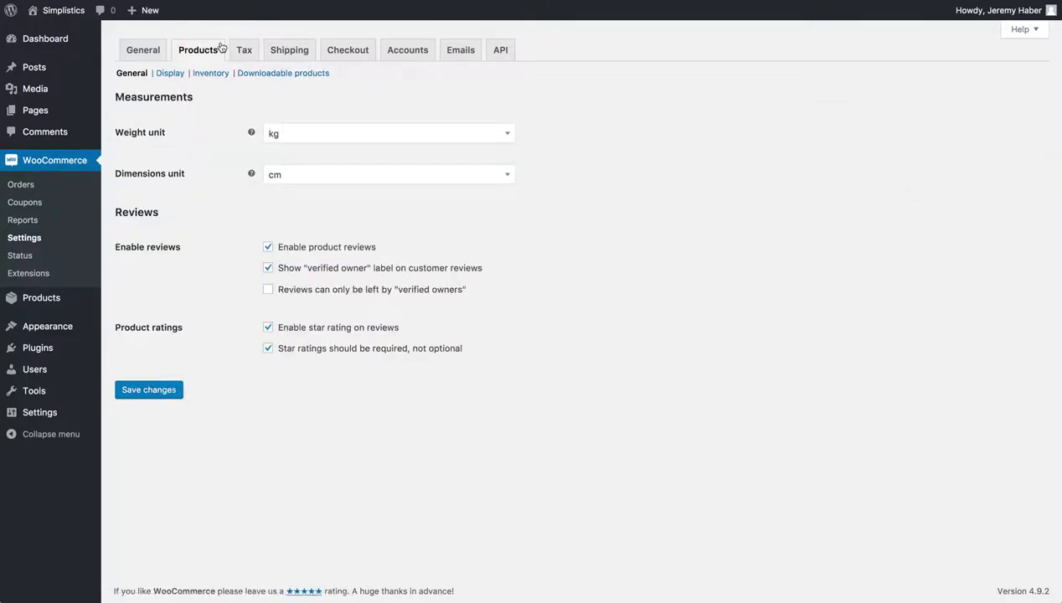
- Create a shipping zone named "Free Shipping Zone" and assign Canada as its region
left_click(297, 59)
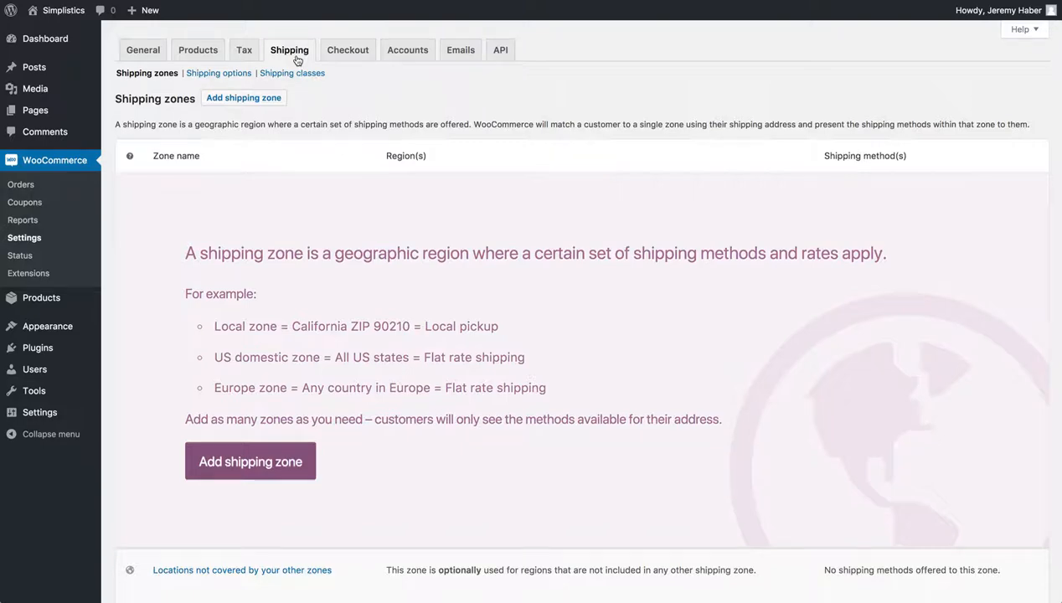
scroll(299, 59, "down", 2)
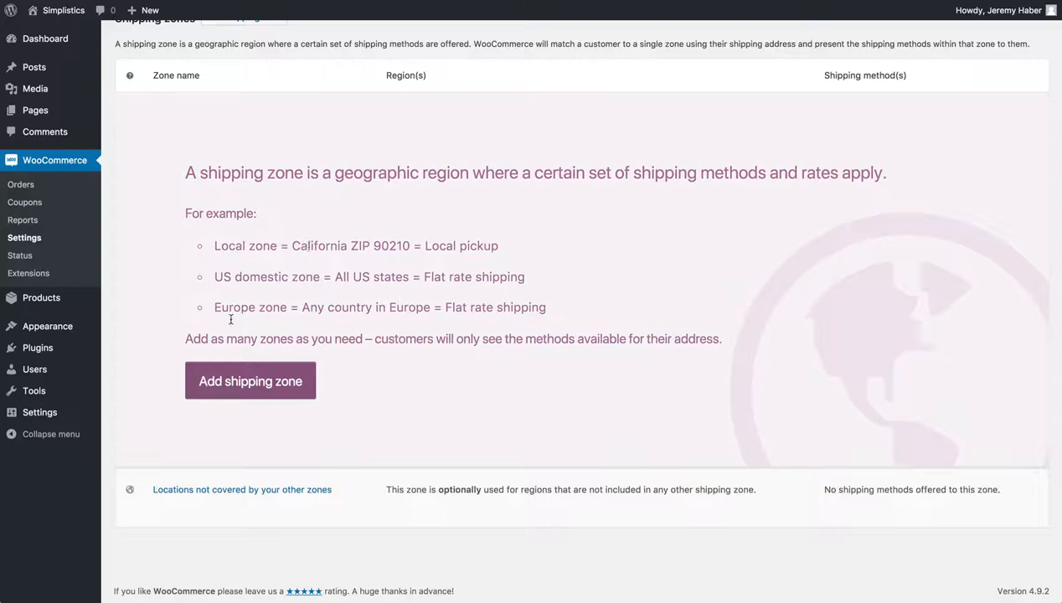
left_click(245, 383)
left_click(369, 135)
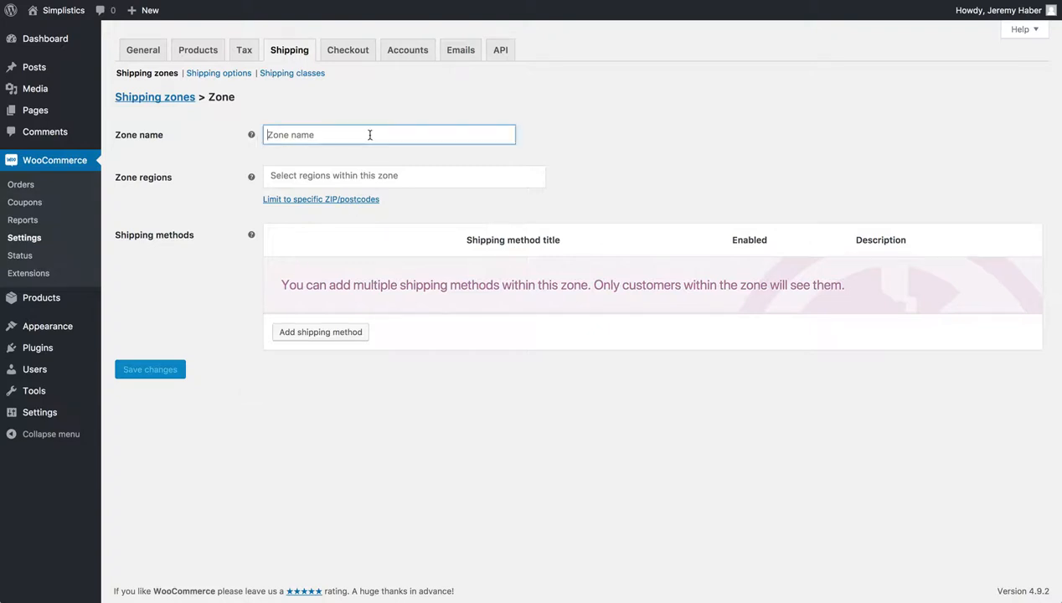
type("Free Sh")
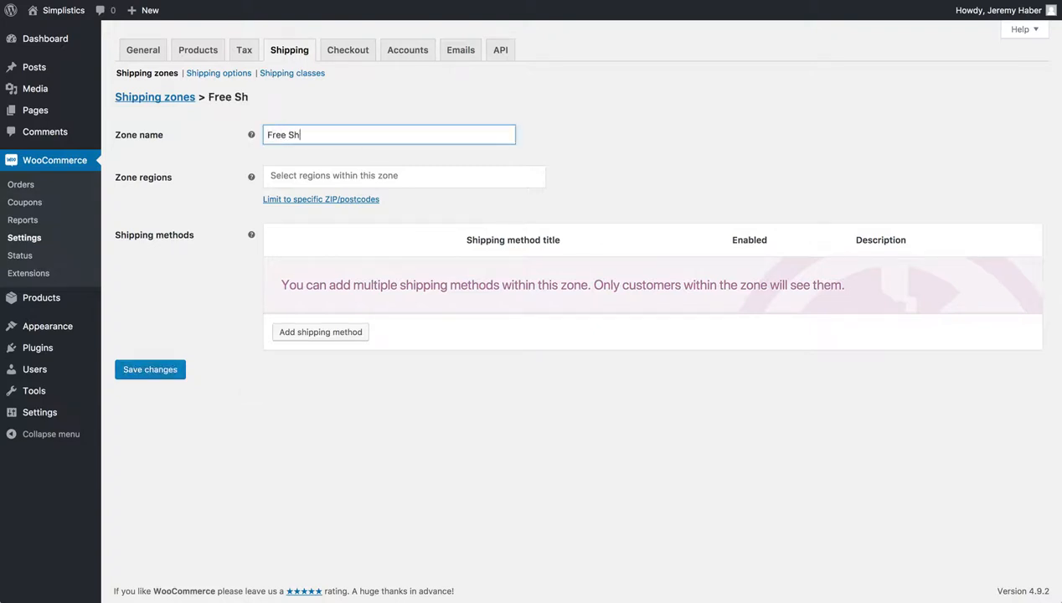
type("ippingS")
key("BackSpace")
type("Zone")
left_click(357, 175)
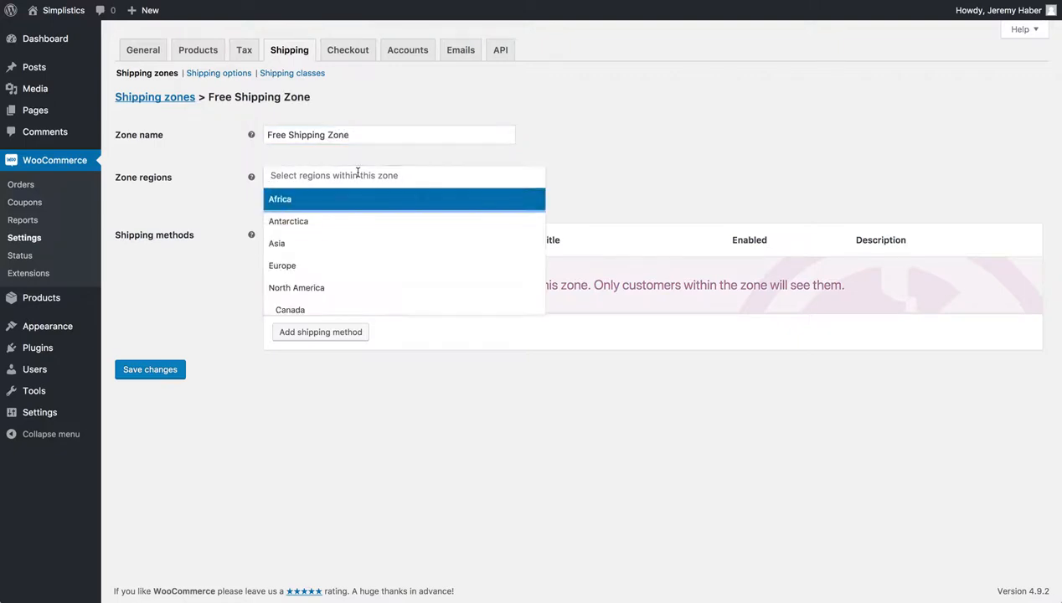
type("Canada")
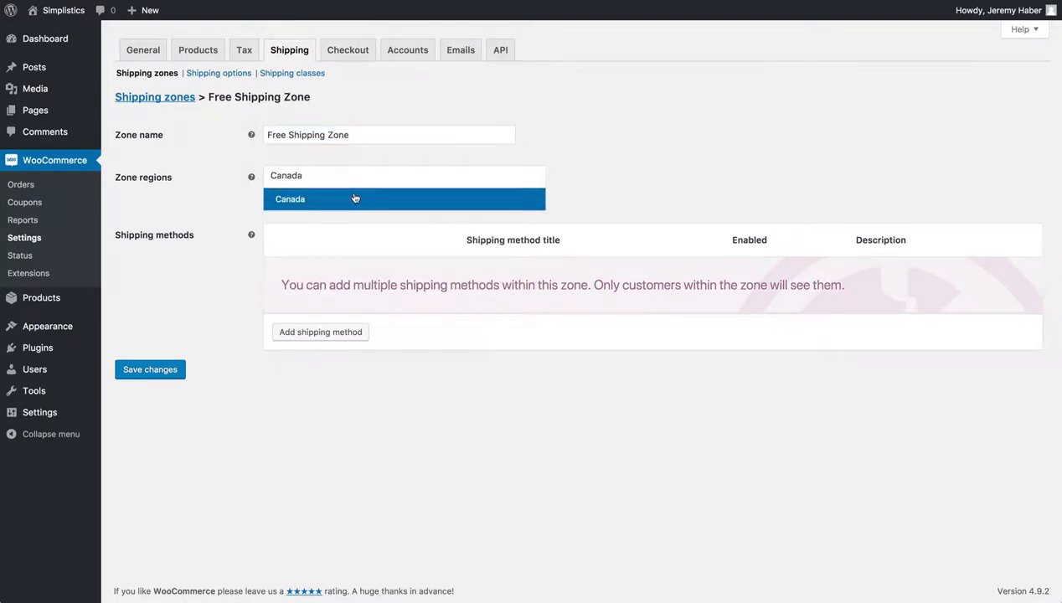
left_click(351, 199)
- Add the Free shipping method to the Free Shipping Zone and save the zone
left_click(320, 334)
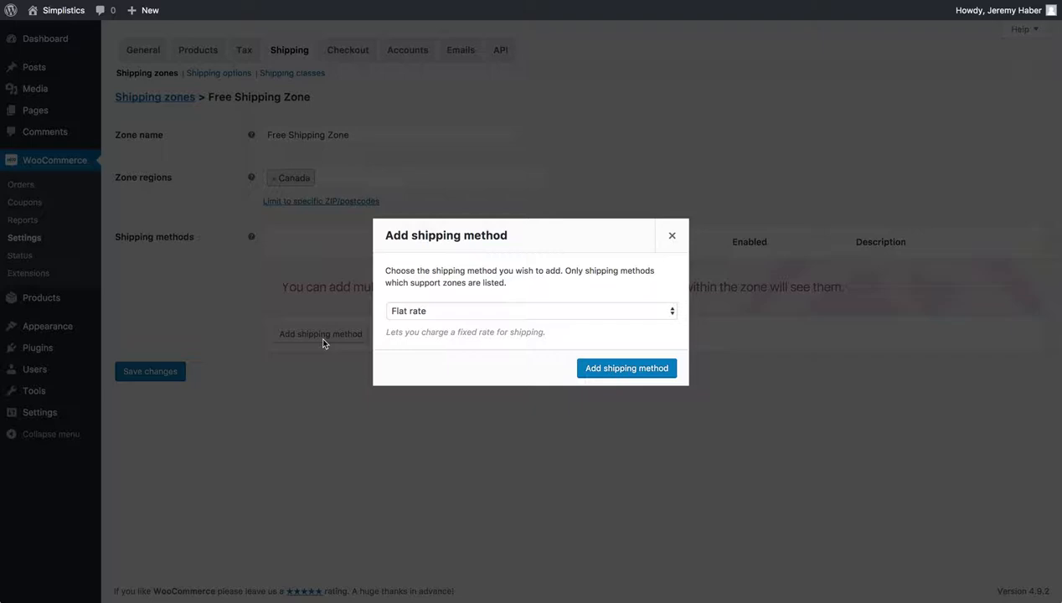
left_click(433, 306)
left_click(428, 322)
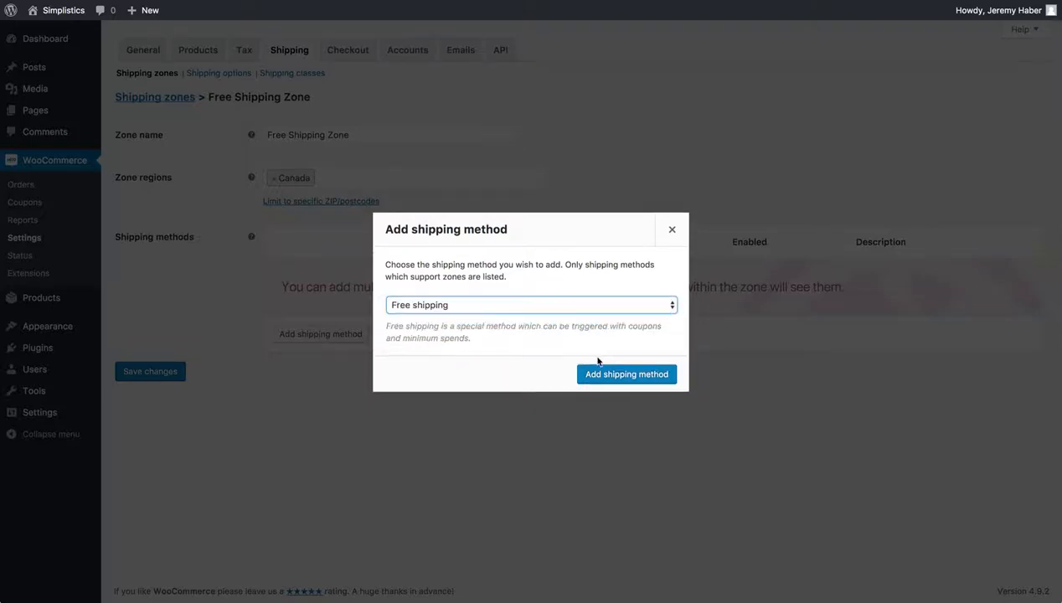
left_click(605, 369)
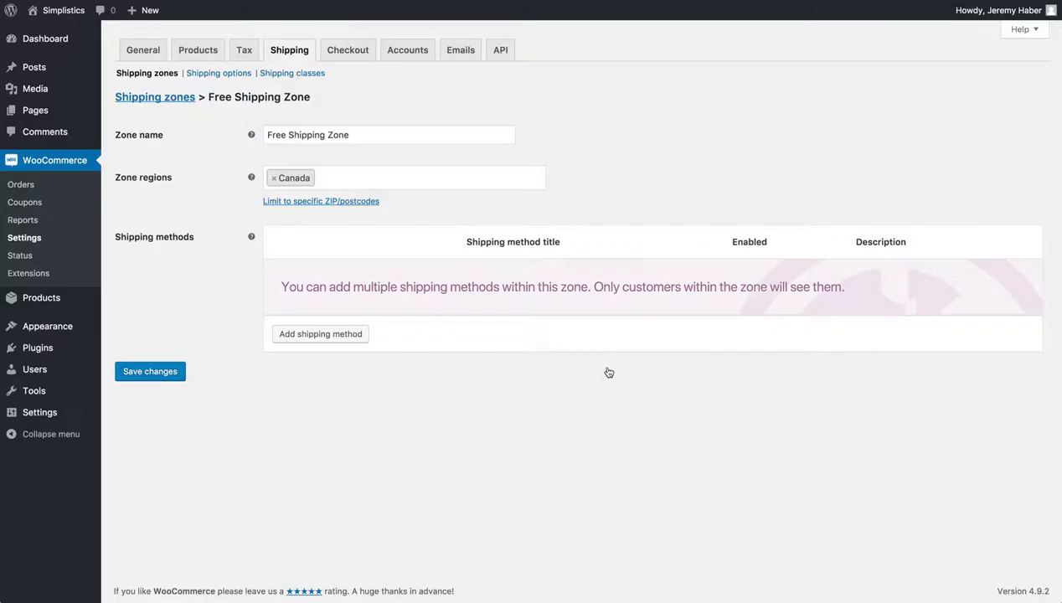
left_click(156, 372)
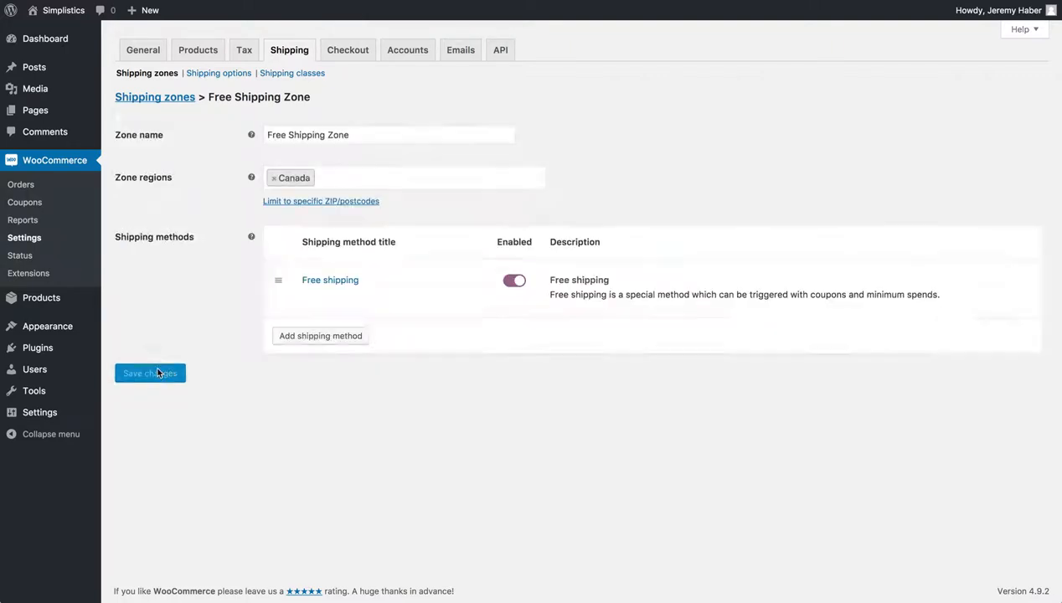
- Create another shipping zone named "Paid Shipping" with United States (US) as its region
left_click(175, 99)
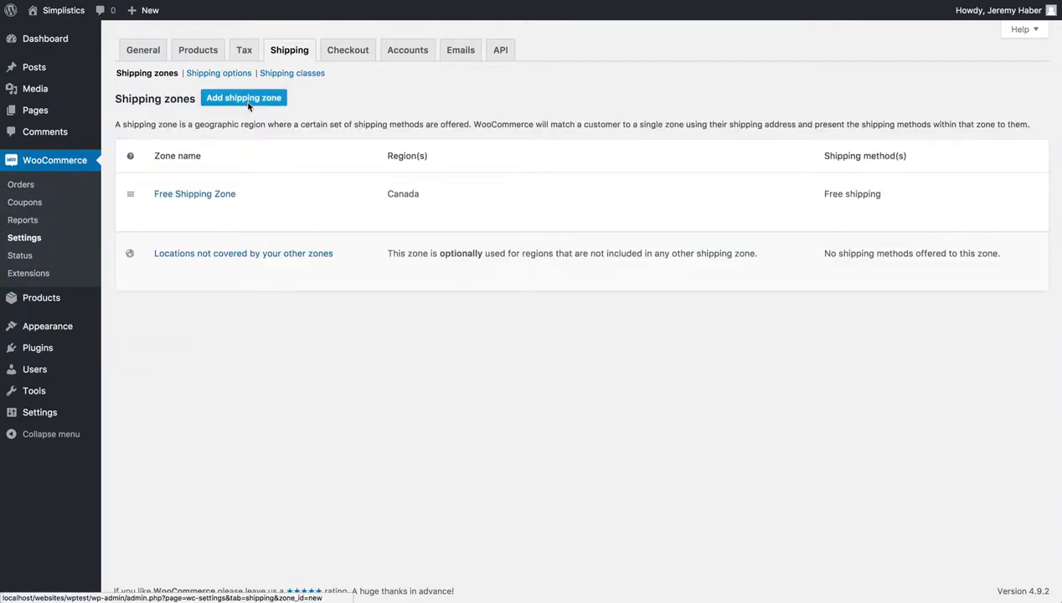
left_click(248, 104)
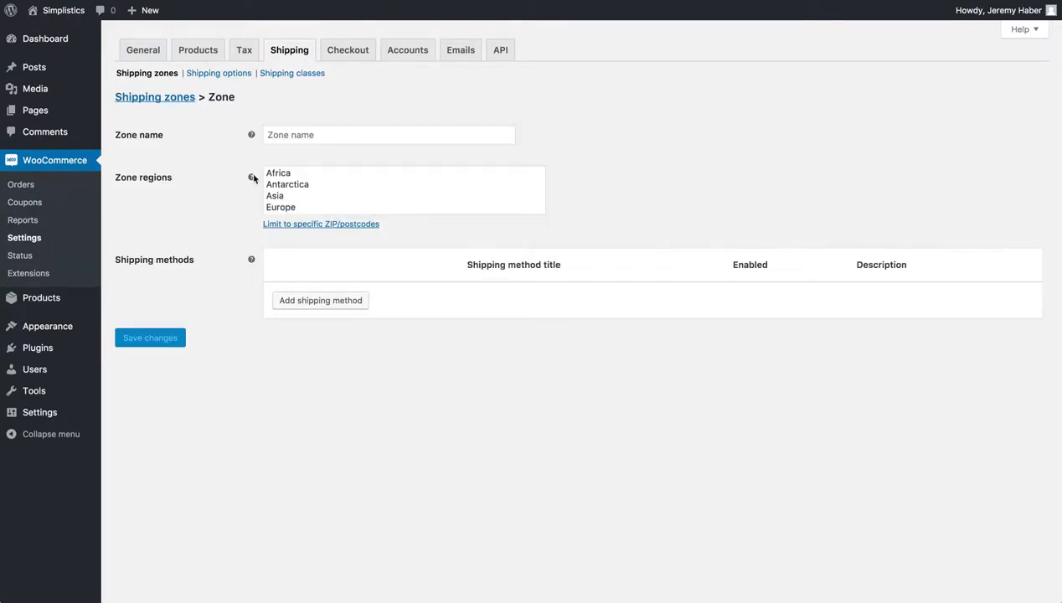
left_click(324, 138)
type("U")
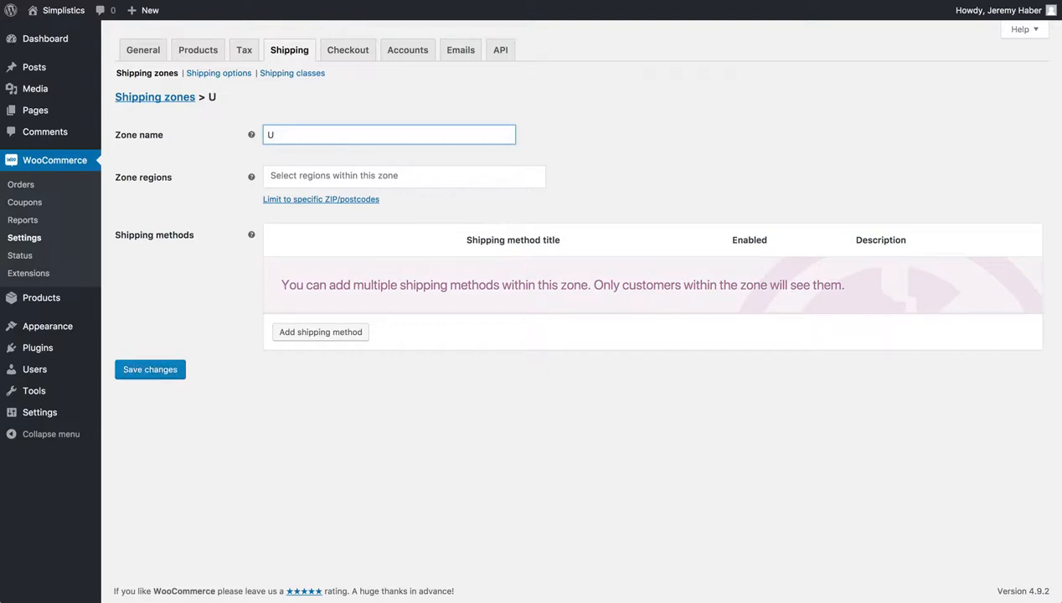
key("BackSpace")
type("Paid Sho")
key("BackSpace")
type("ipping")
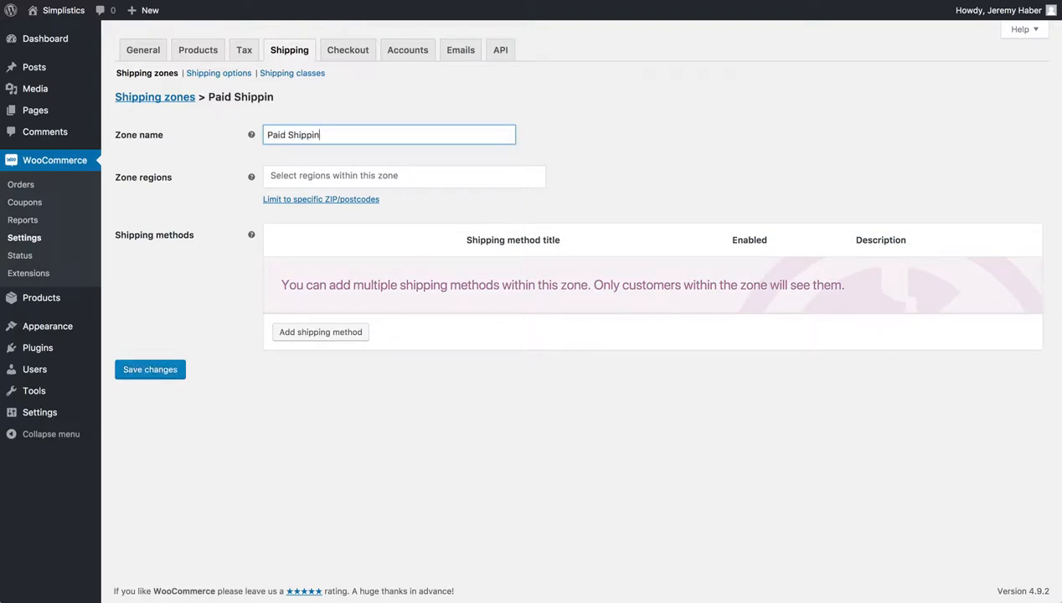
key("Tab")
type("United")
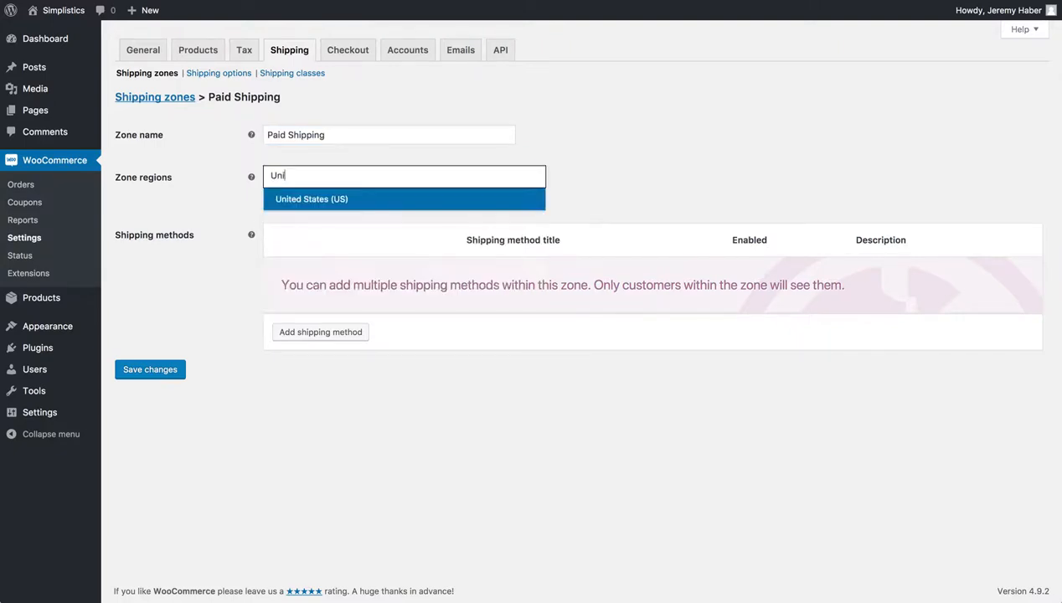
left_click(309, 198)
- Add the Flat rate method to the Paid Shipping zone, set its cost to 1 and save
left_click(323, 339)
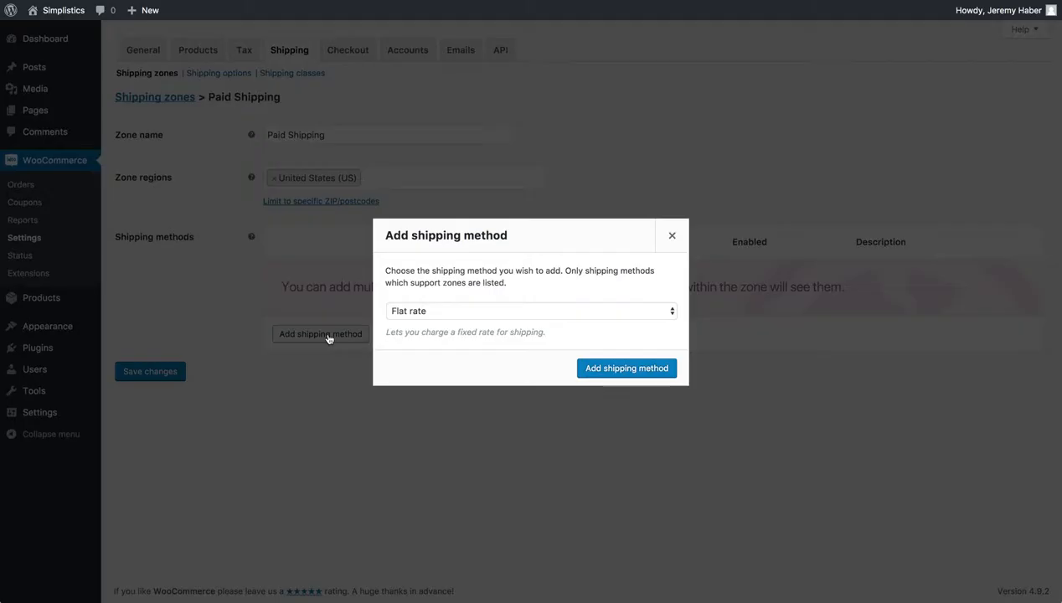
left_click(624, 369)
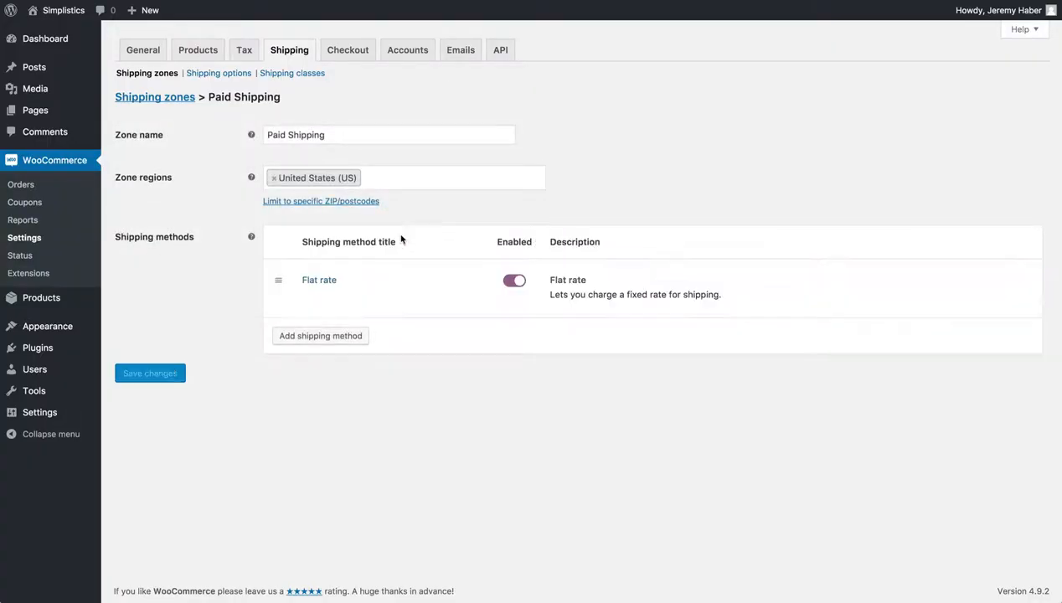
mouse_move(418, 268)
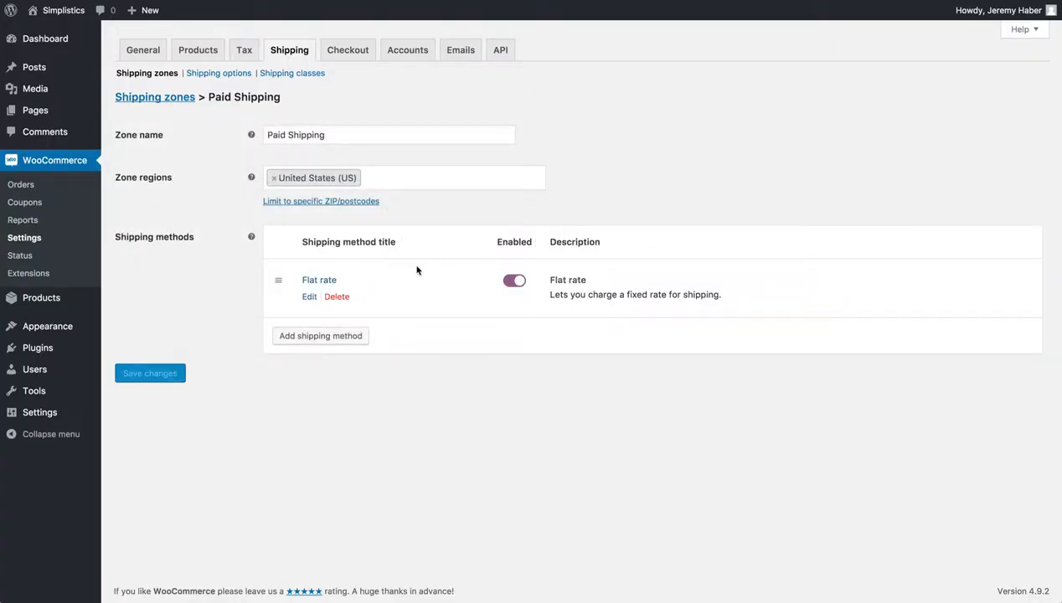
left_click(307, 297)
left_click(393, 338)
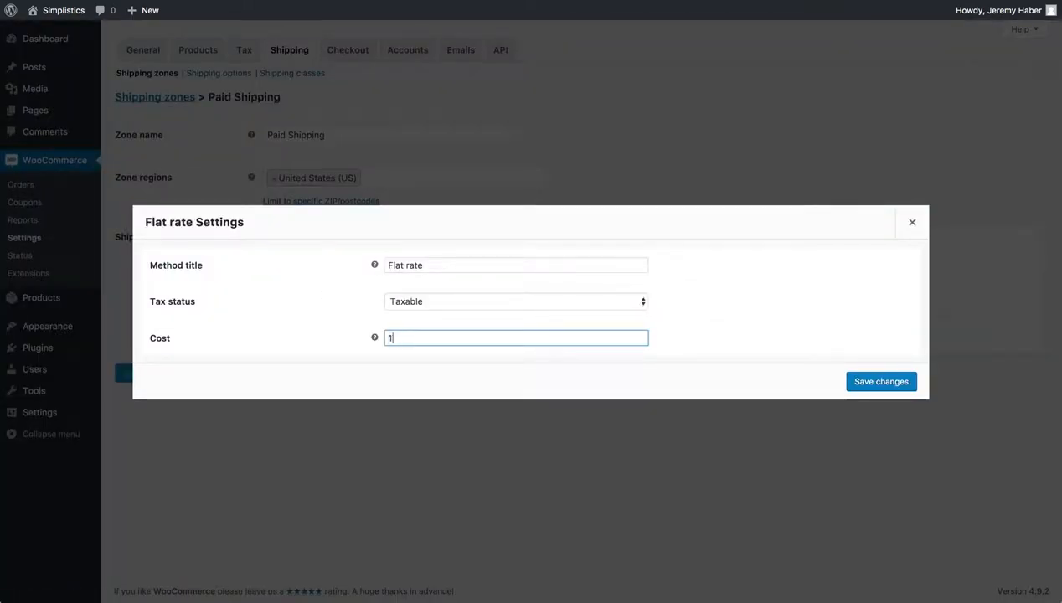
type("1")
left_click(877, 381)
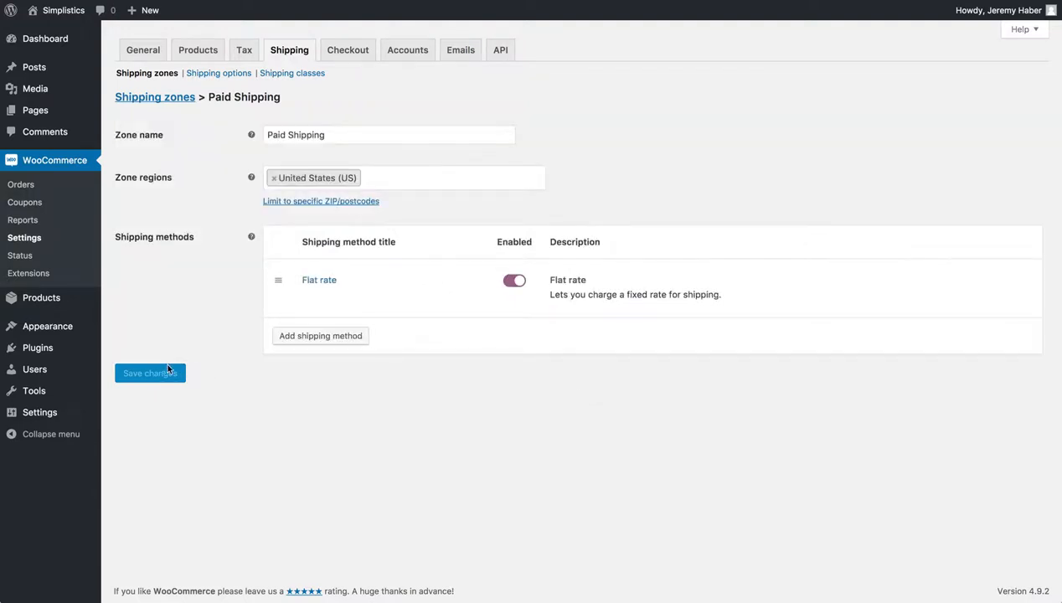
- Review the regions assigned to the free and paid zones in the shipping zones list
left_click(188, 97)
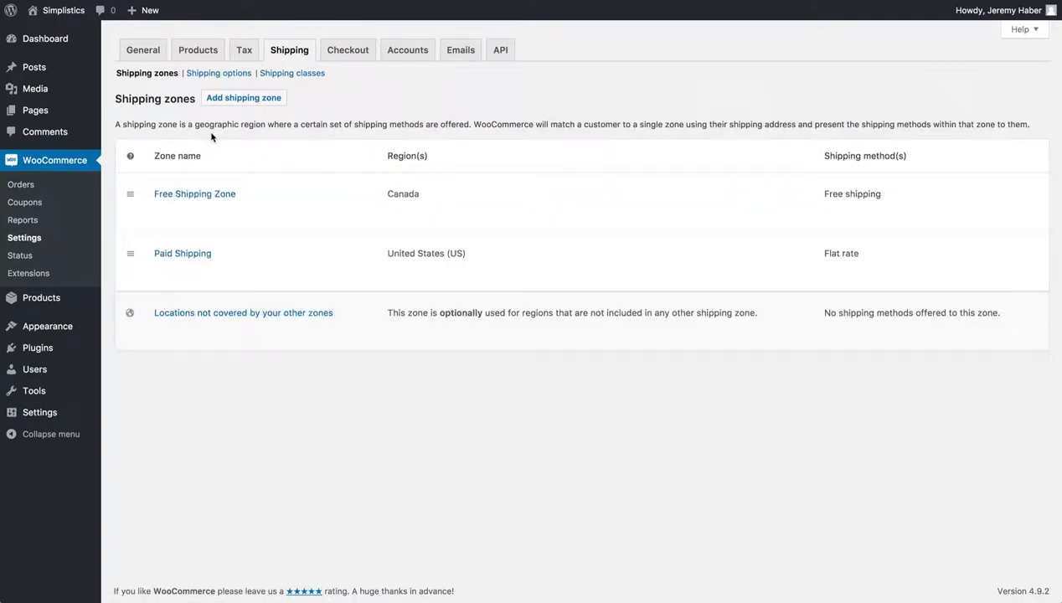
left_click_drag(410, 251, 511, 255)
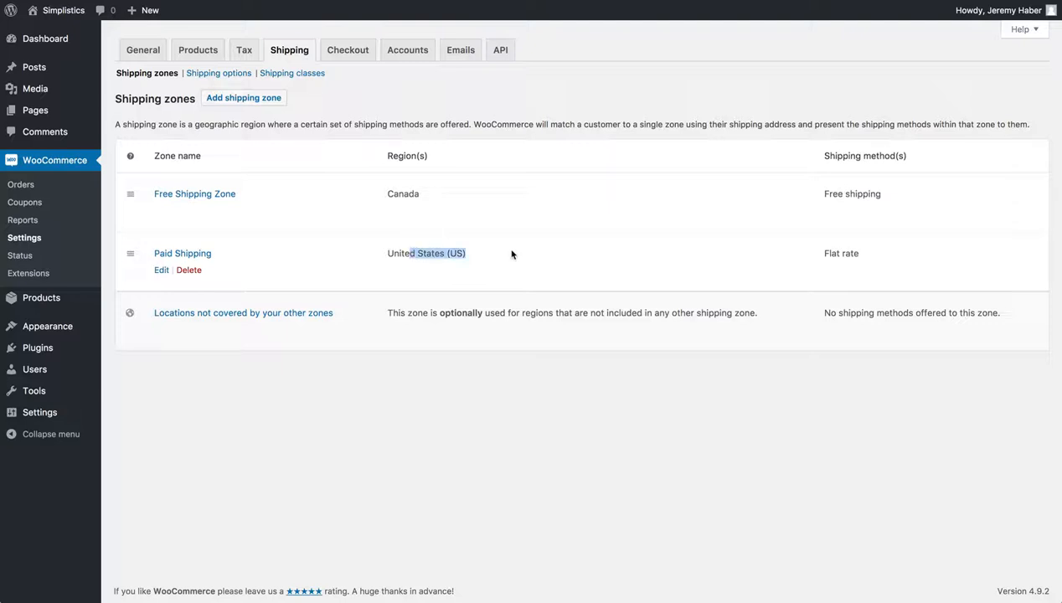
left_click_drag(153, 210, 440, 201)
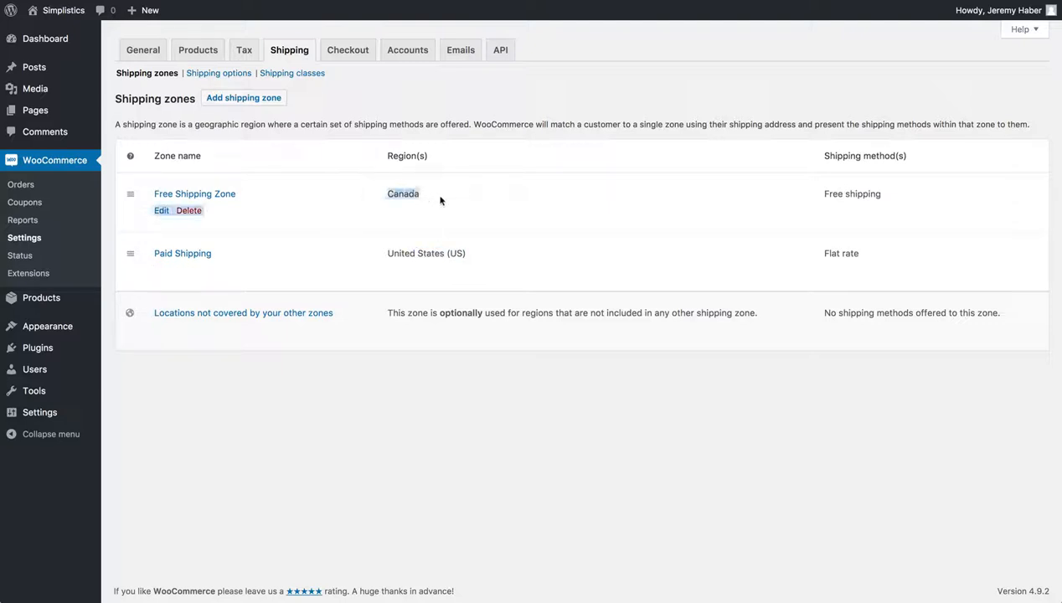
left_click(440, 202)
- Review the checkout options, including coupons, guest checkout, checkout pages, endpoints and payment gateways
left_click(346, 57)
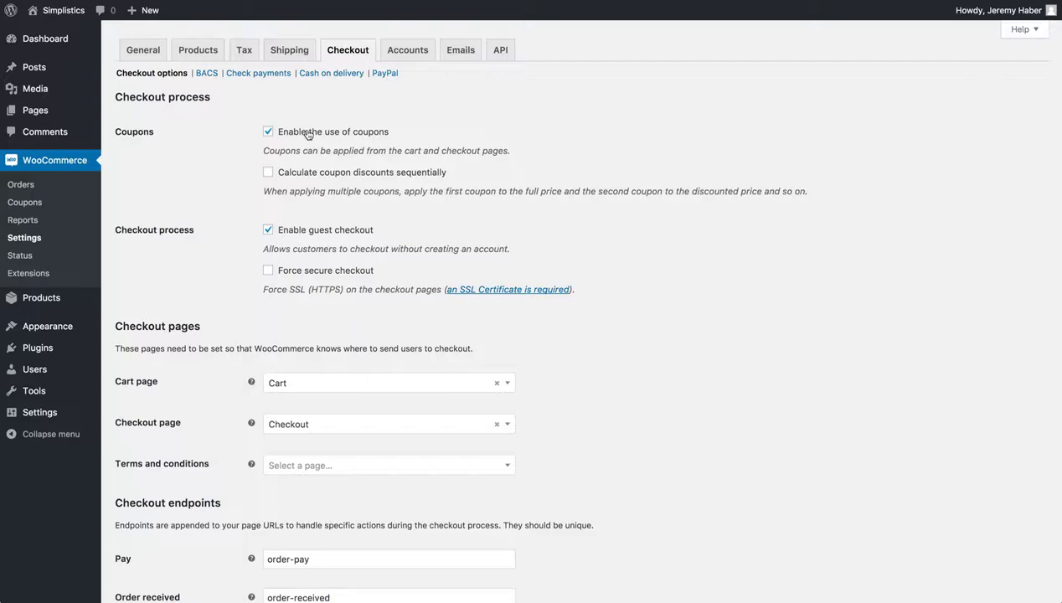
scroll(307, 134, "down", 5)
scroll(308, 134, "down", 2)
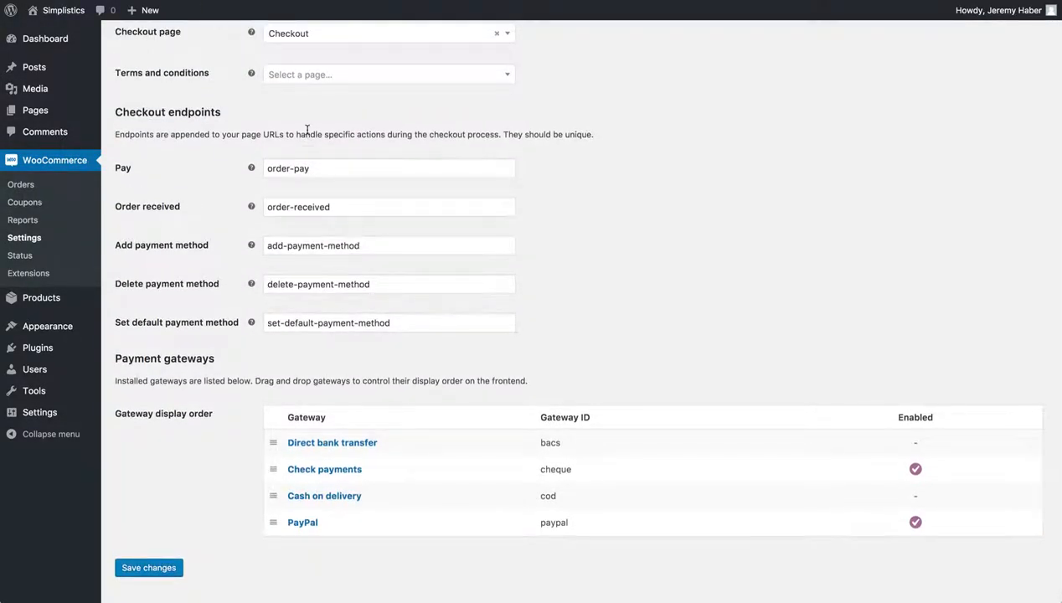
scroll(336, 131, "up", 5)
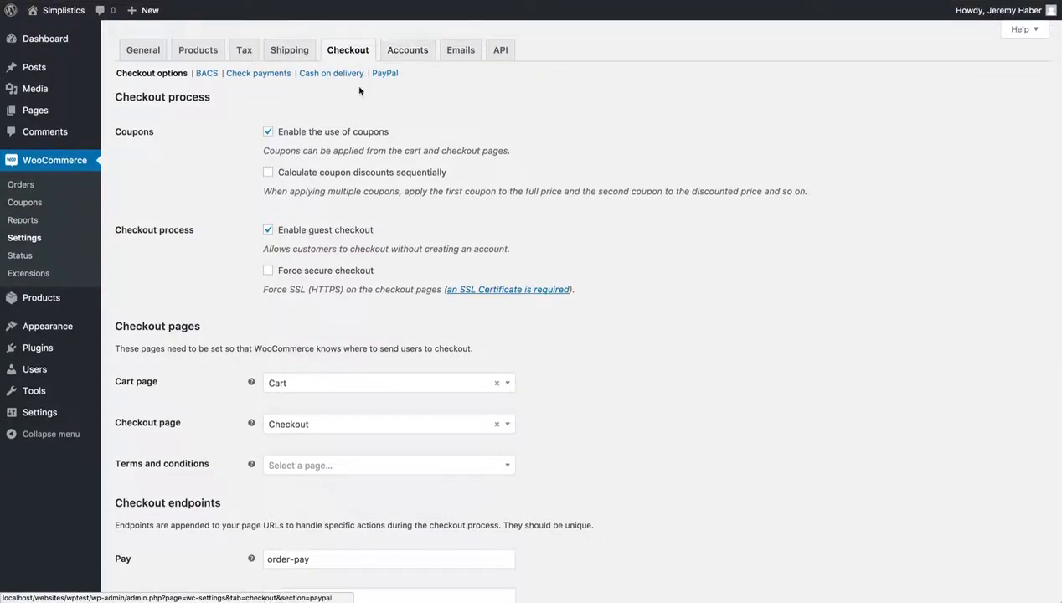
left_click(71, 297)
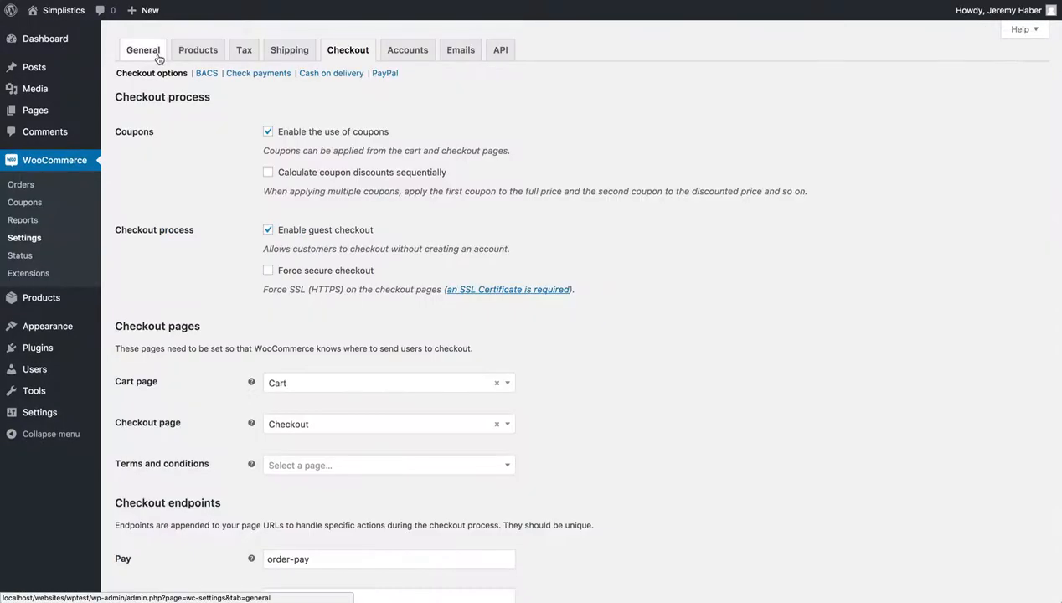
- Check the shipping location choices in the general settings, keeping "Ship to all countries you sell to"
left_click(144, 52)
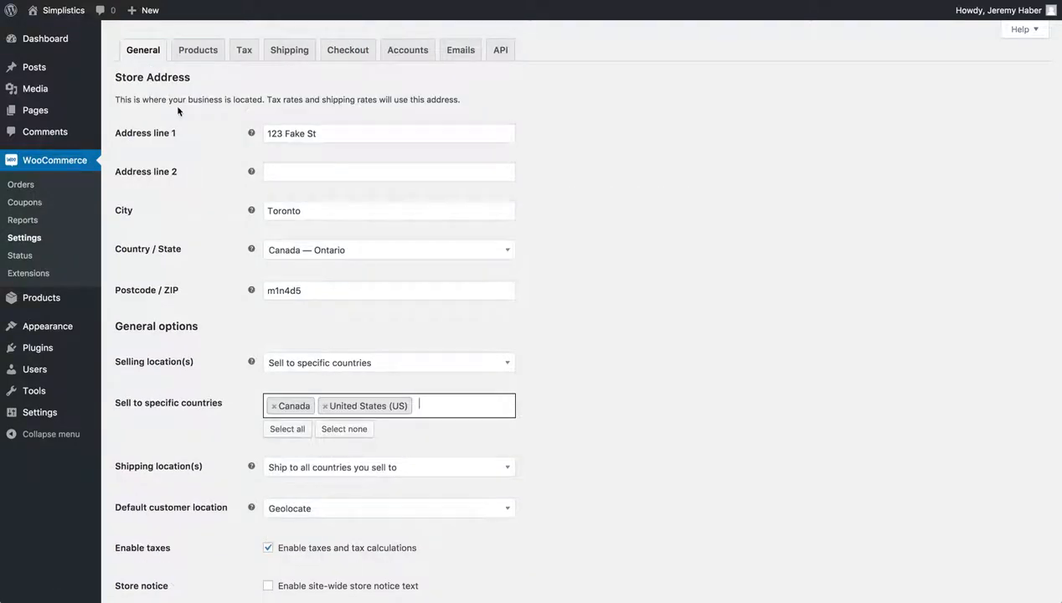
scroll(246, 173, "down", 3)
left_click(322, 375)
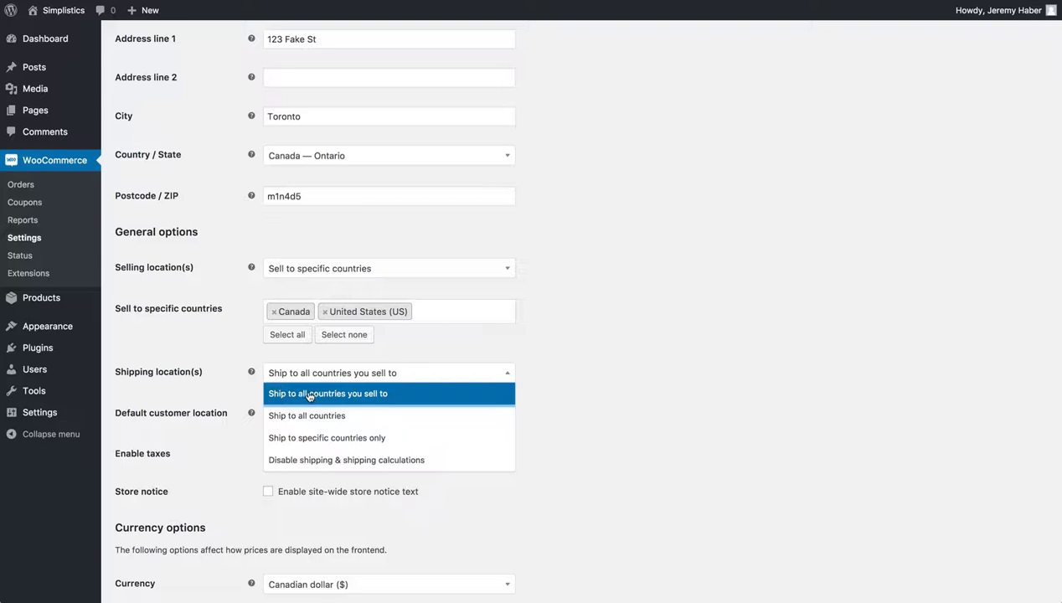
left_click(306, 395)
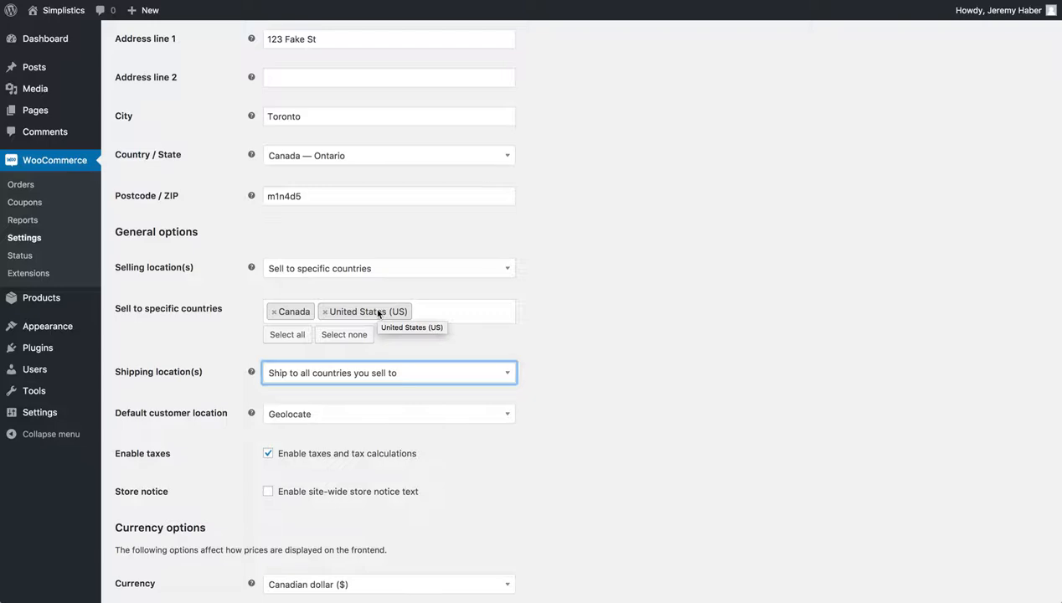
scroll(377, 314, "up", 3)
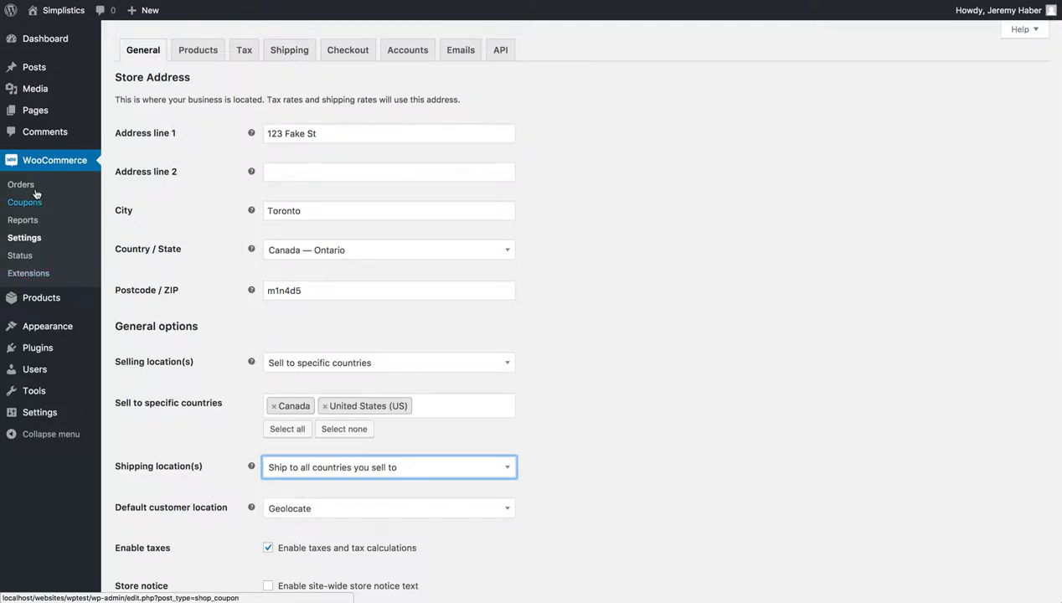
- Open the list of all products and examine their stock, prices, categories and featured markers
left_click(17, 306)
left_click(17, 305)
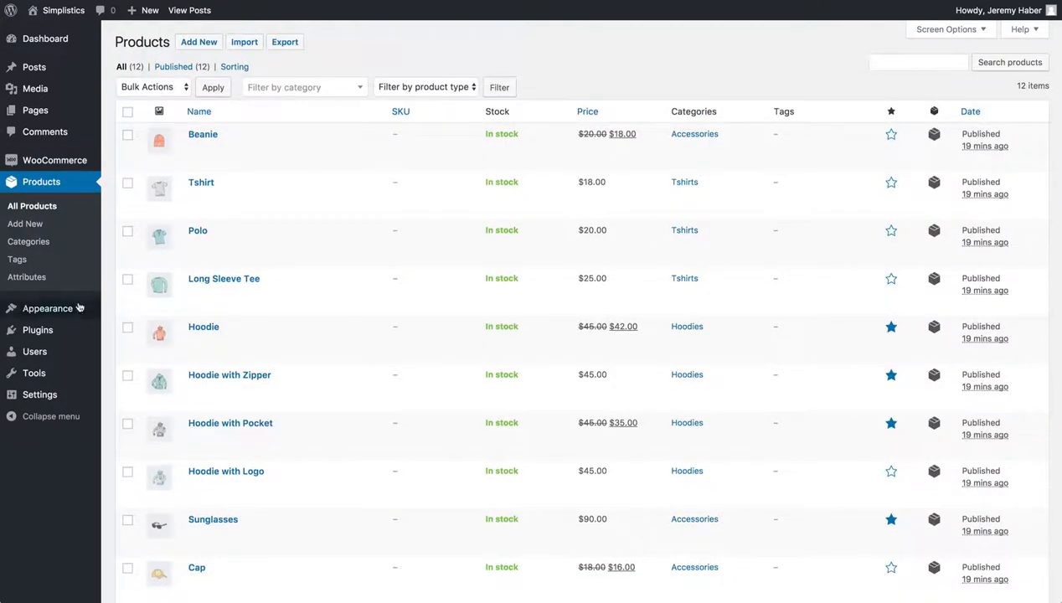
scroll(121, 303, "down", 5)
scroll(120, 297, "up", 5)
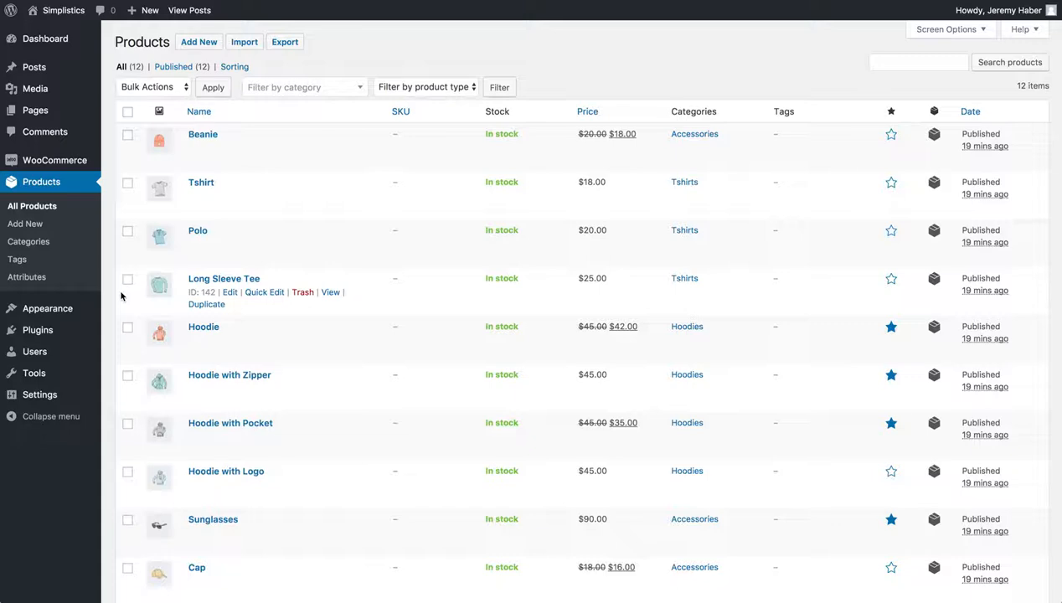
scroll(121, 298, "down", 3)
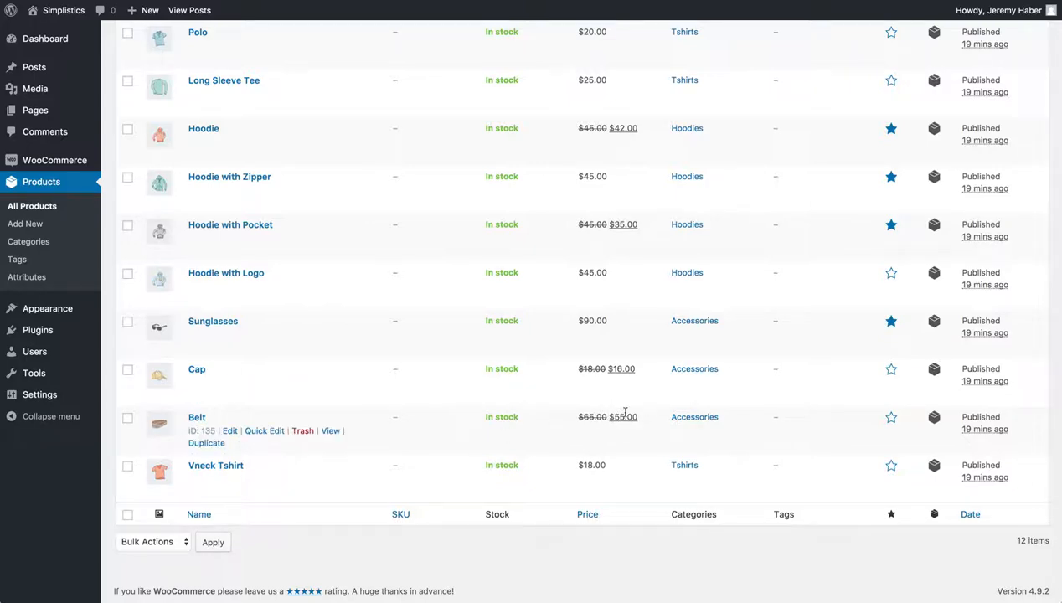
scroll(624, 411, "up", 5)
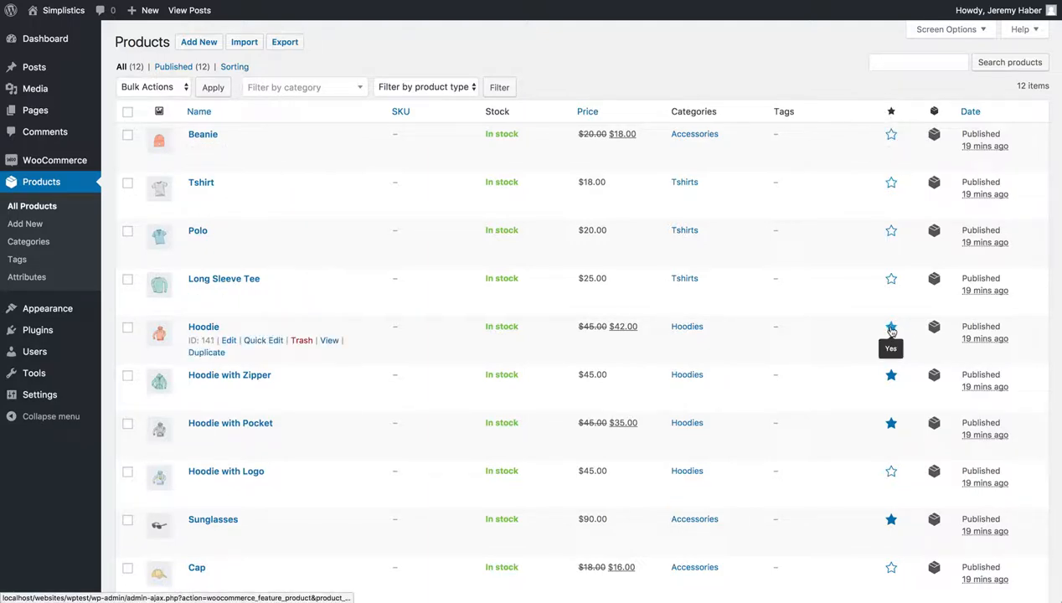
- Mark the Long Sleeve Tee as a featured product and look through its quick edit fields
left_click(892, 280)
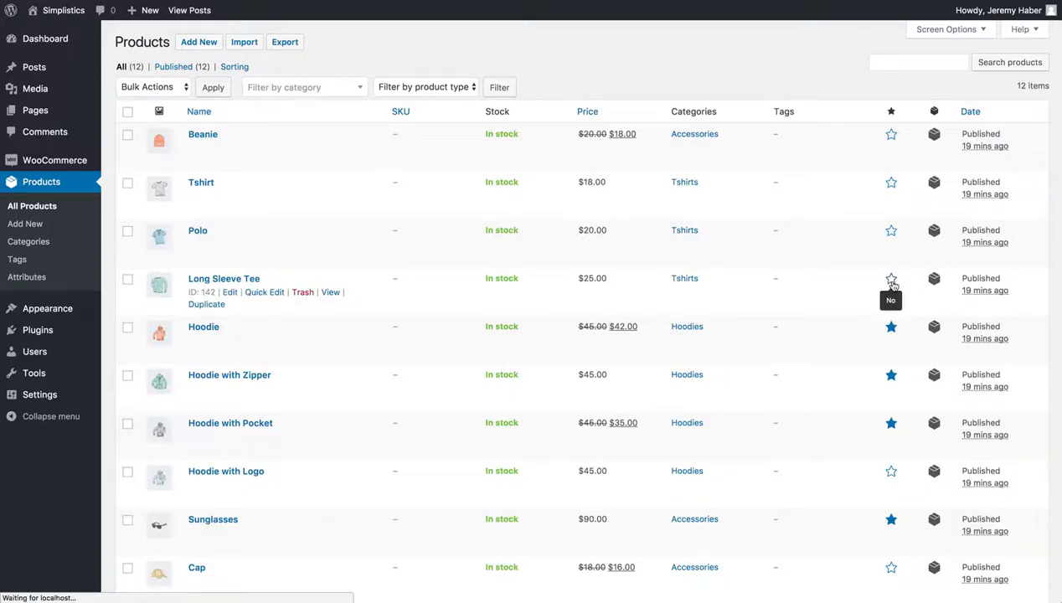
left_click(264, 292)
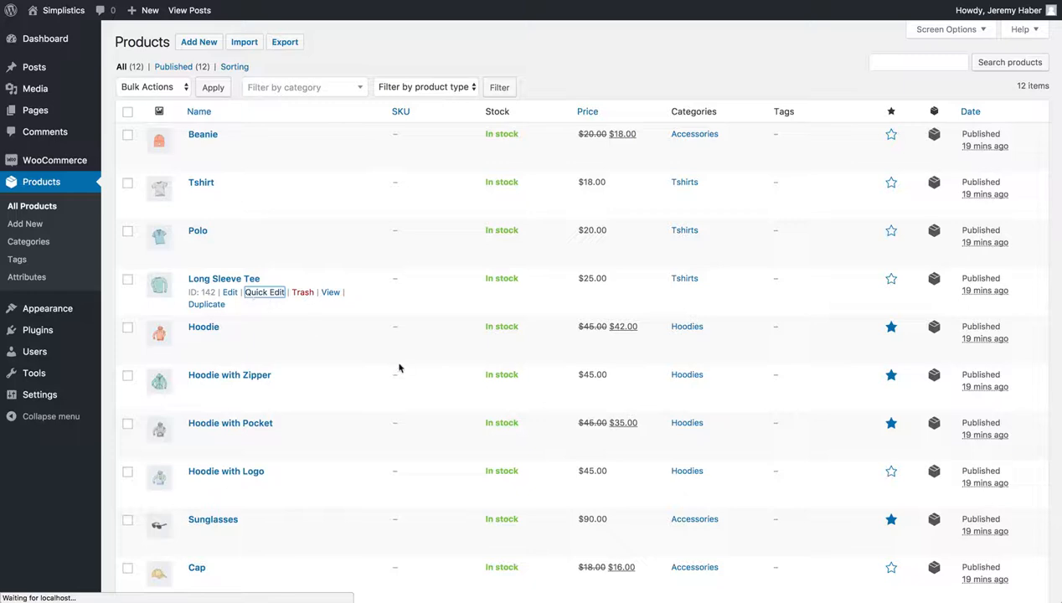
scroll(553, 356, "down", 3)
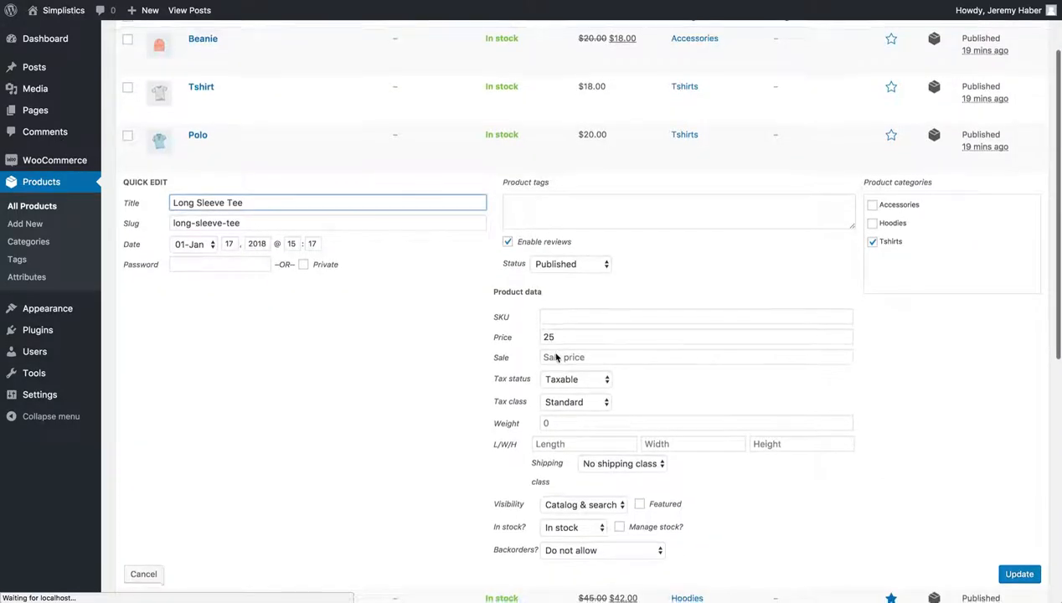
scroll(557, 357, "down", 2)
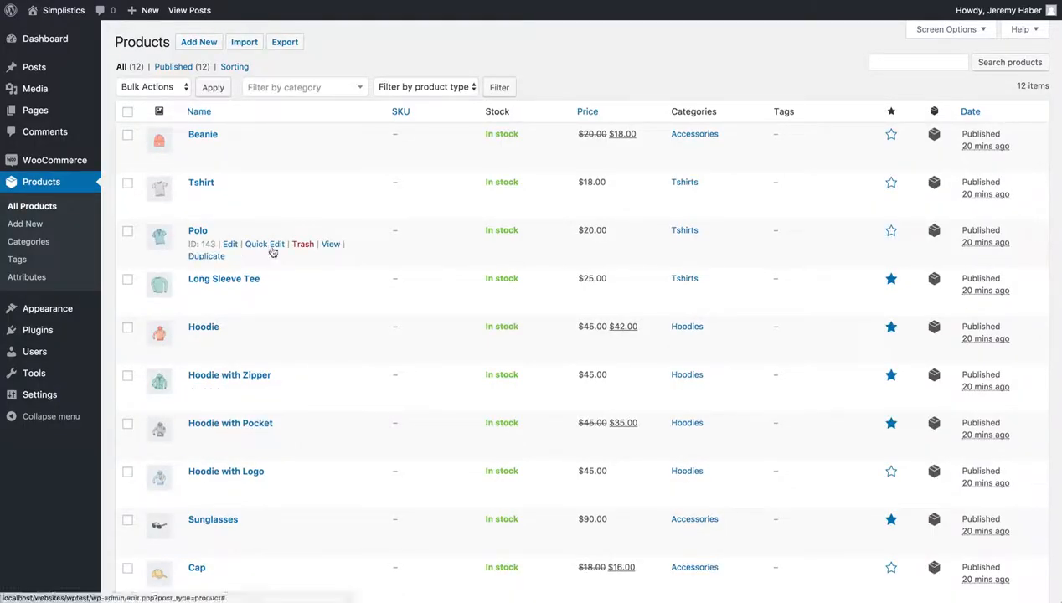
- Quick edit the Polo product to make it featured and save the update
left_click(272, 245)
scroll(565, 369, "down", 1)
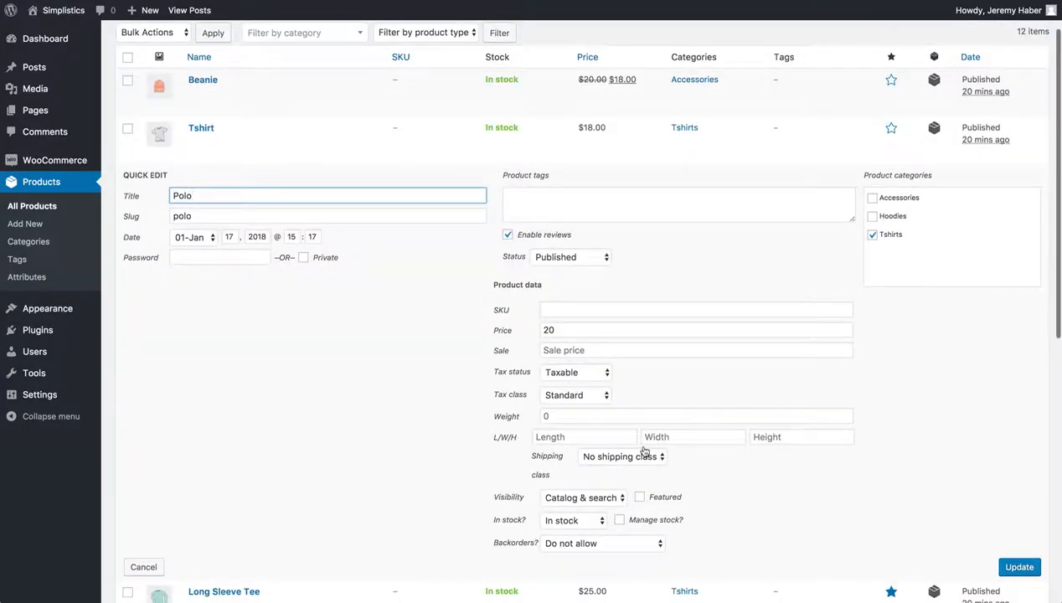
left_click(640, 498)
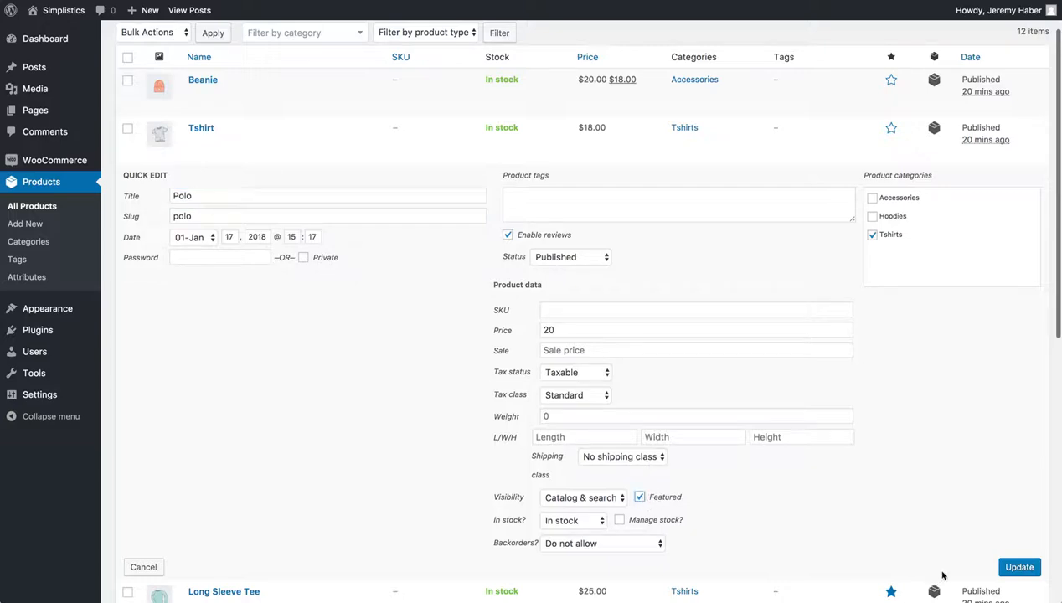
left_click(1027, 568)
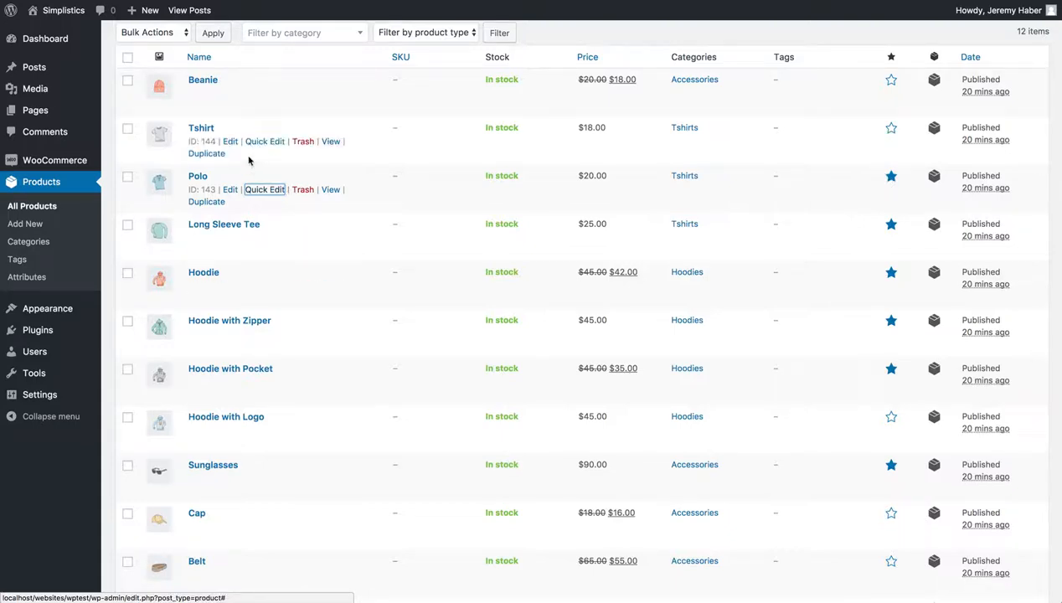
- Start adding a new product and check the available product types, keeping Simple product
scroll(248, 160, "down", 3)
scroll(248, 163, "up", 5)
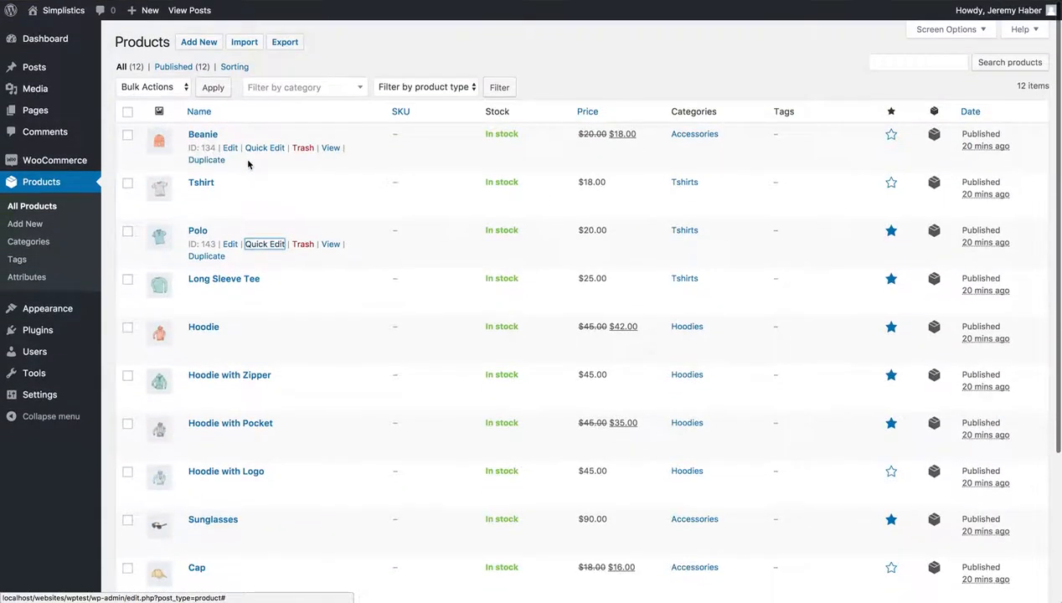
left_click(188, 47)
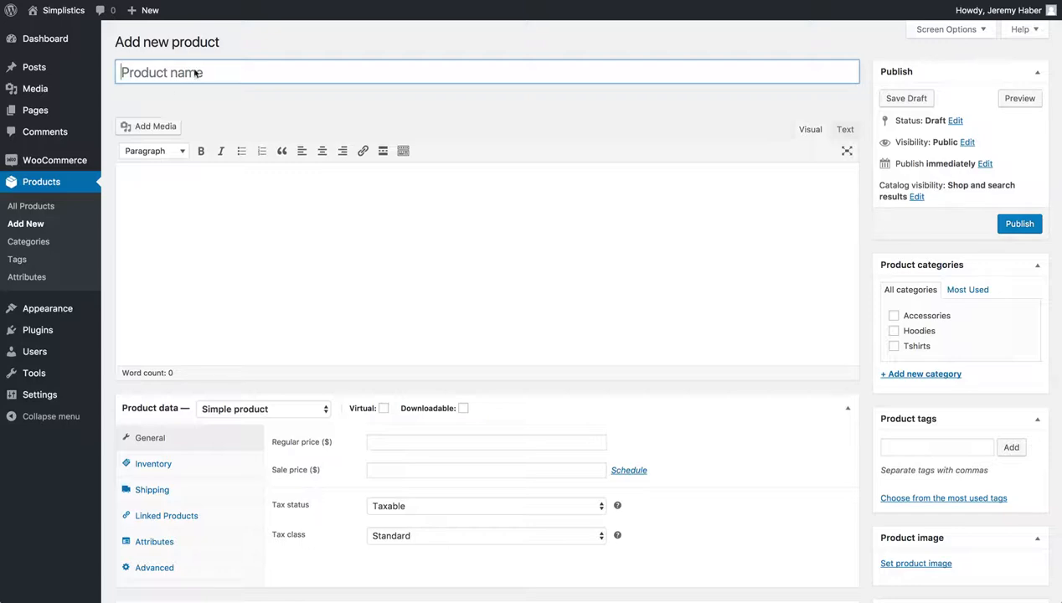
left_click(282, 410)
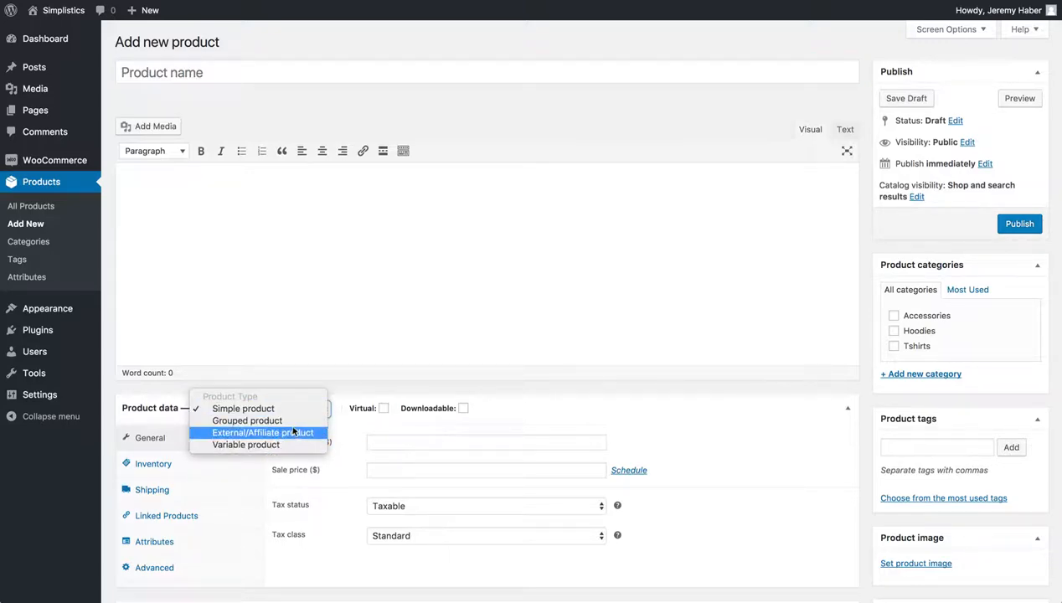
left_click(352, 392)
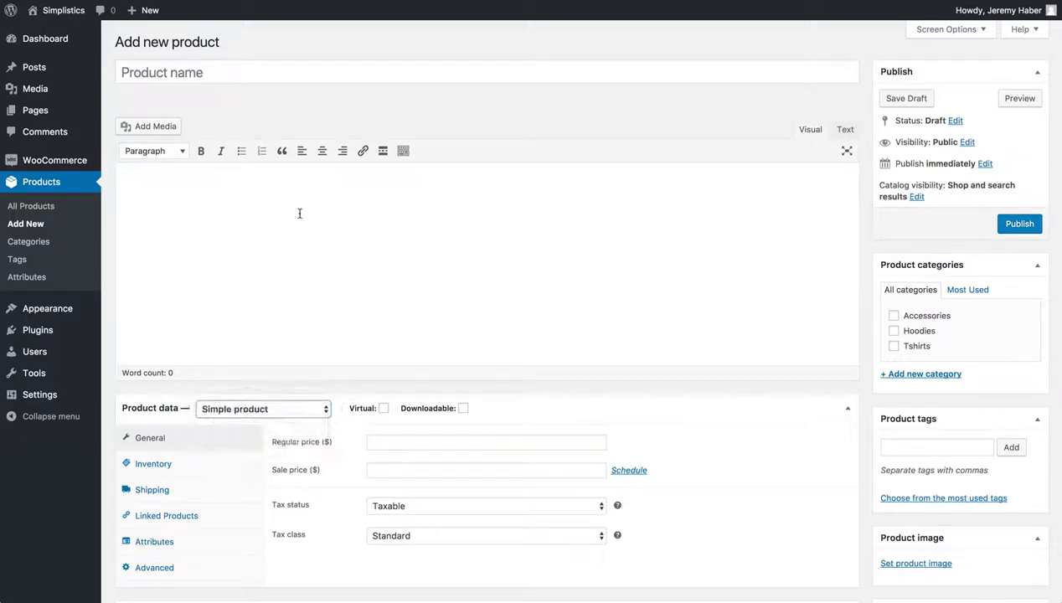
left_click(282, 62)
type("Test Producy")
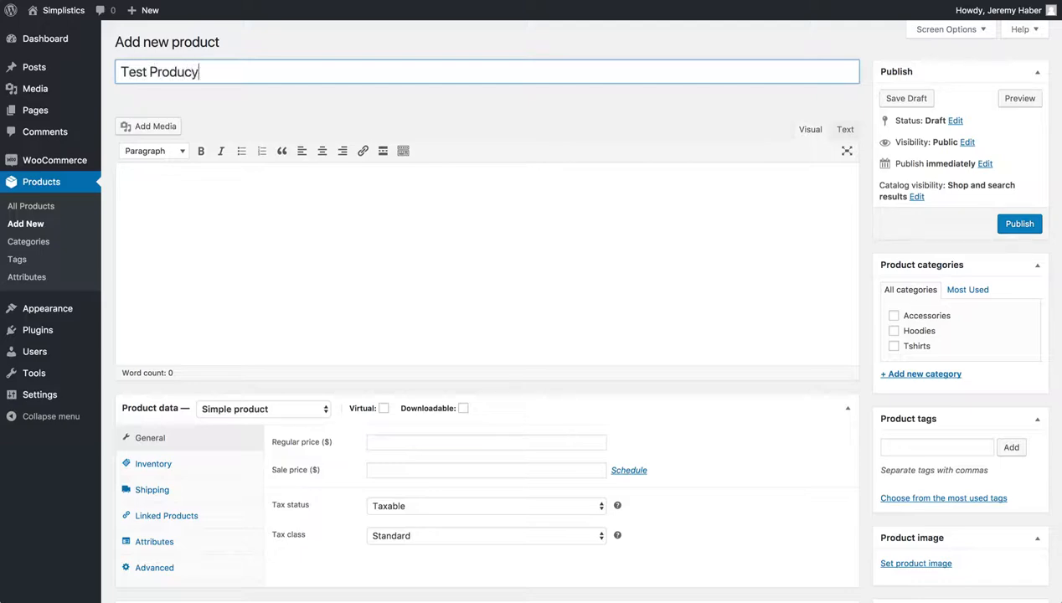
key("BackSpace")
type("t")
key("ctrl+a")
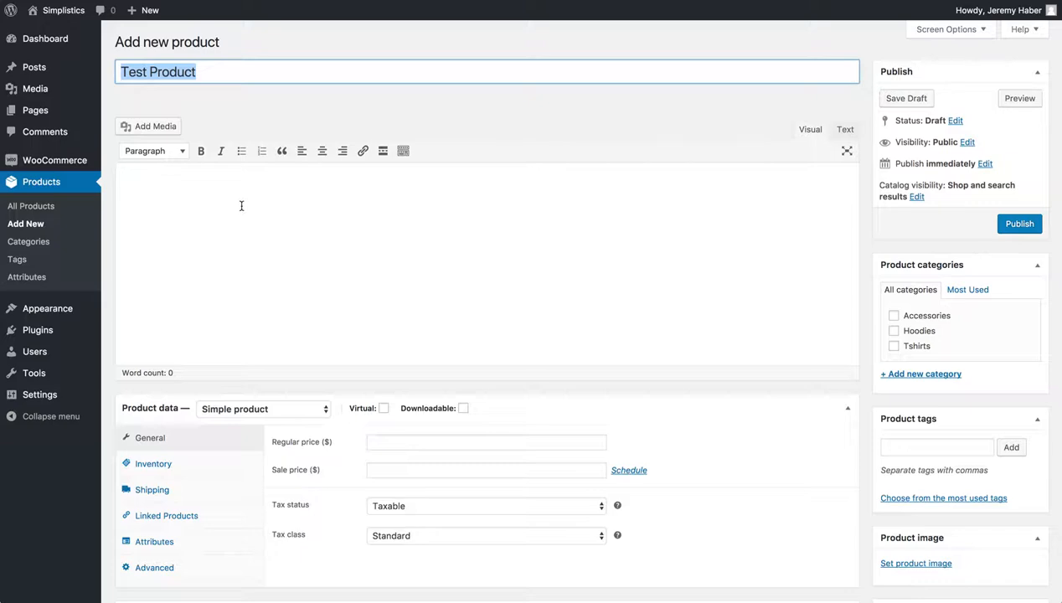
key("BackSpace")
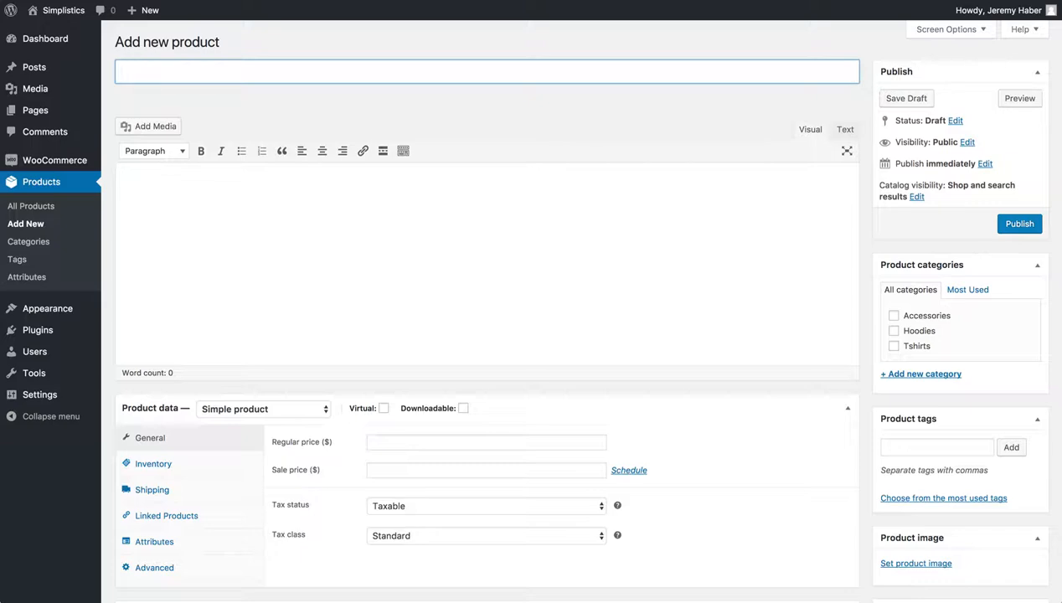
- Name the product "iPhone 7" and enter "The Apple iPhone." as its description
type("iPhone 7")
left_click(268, 263)
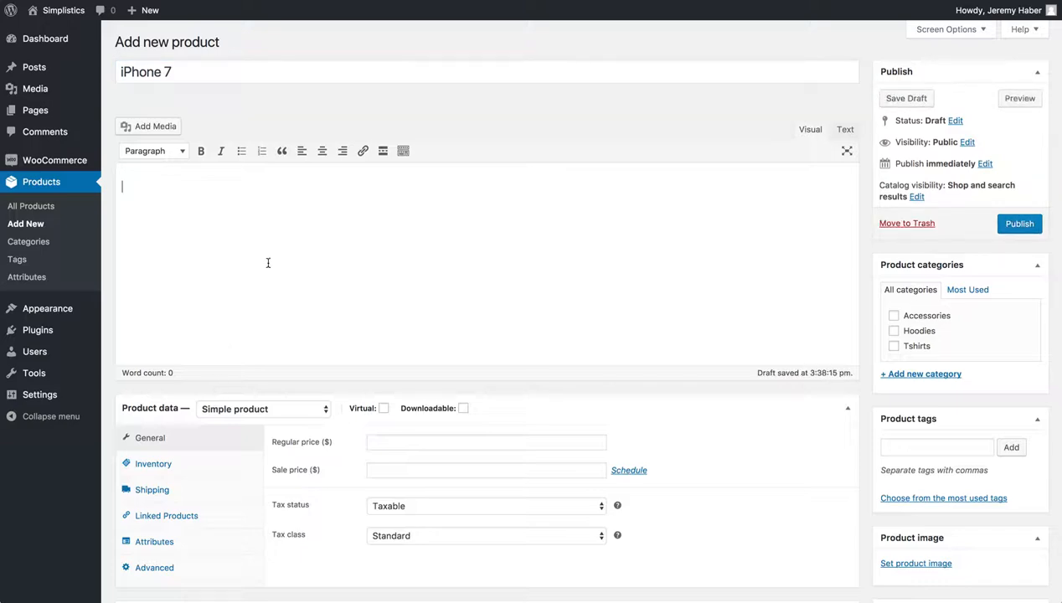
type("The ")
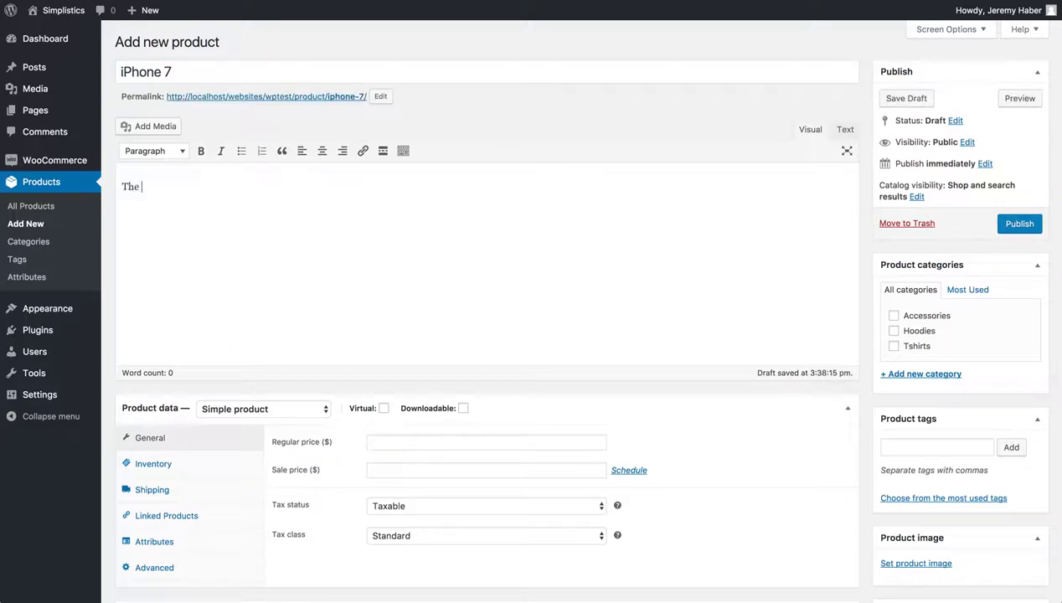
type("Apple iPhone.")
- Set the product's regular price to $700
scroll(227, 222, "down", 3)
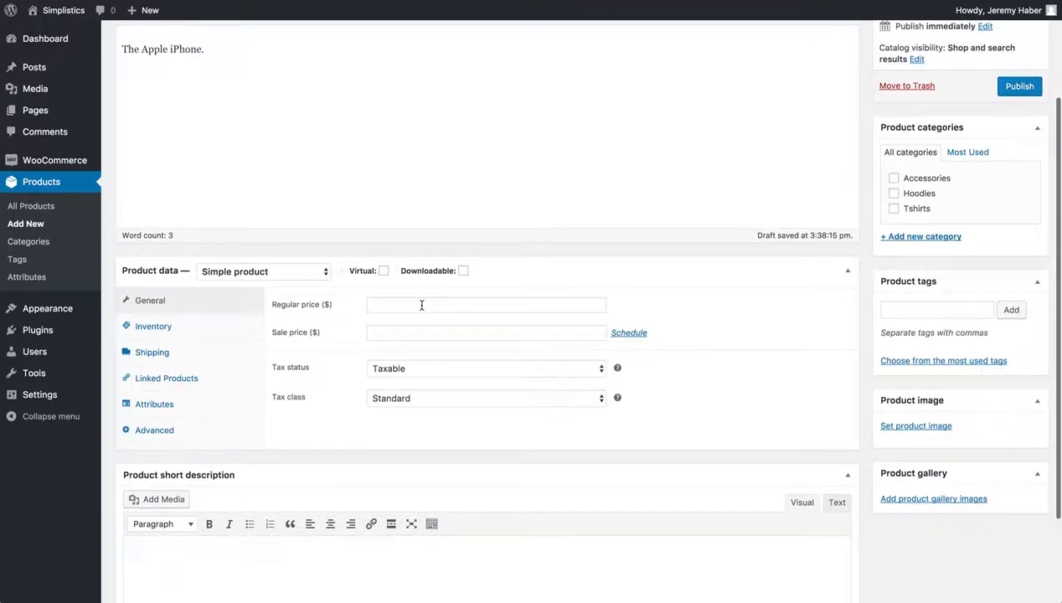
left_click(421, 305)
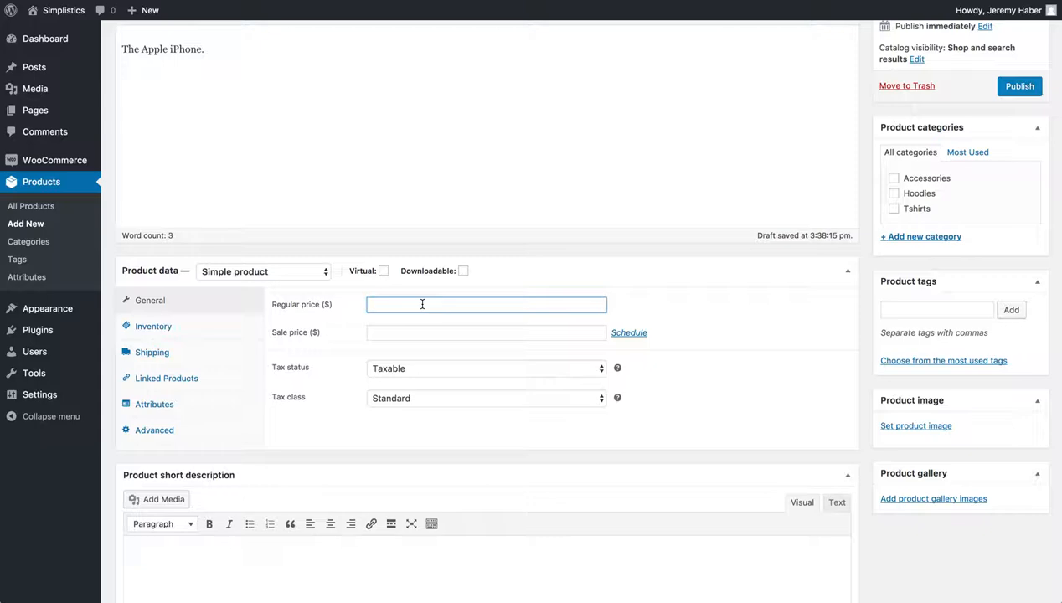
type("700")
key("Tab")
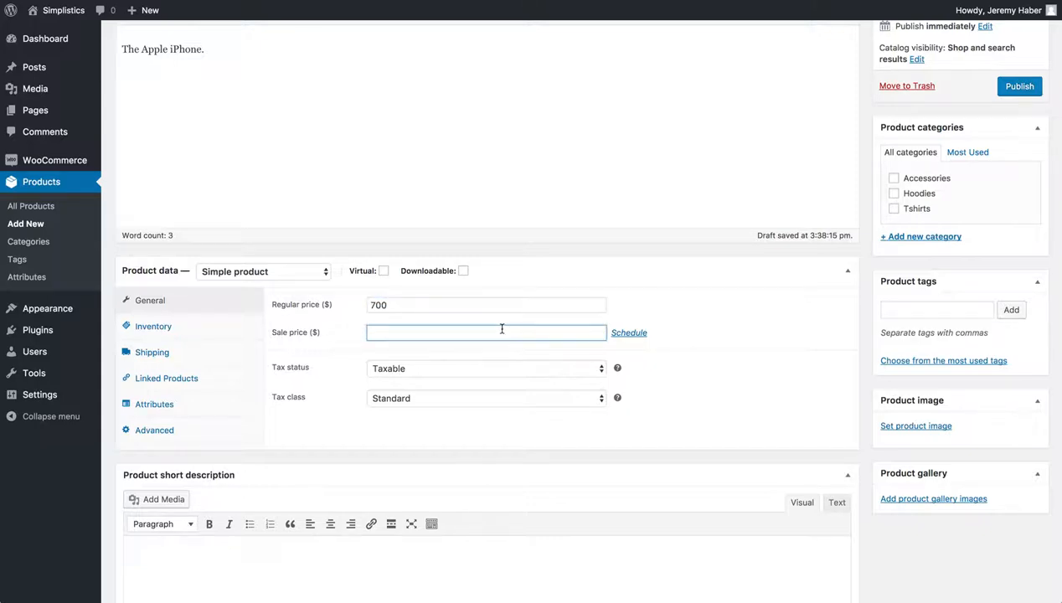
- Schedule the product's sale price to start on 2018-12-01
left_click(627, 333)
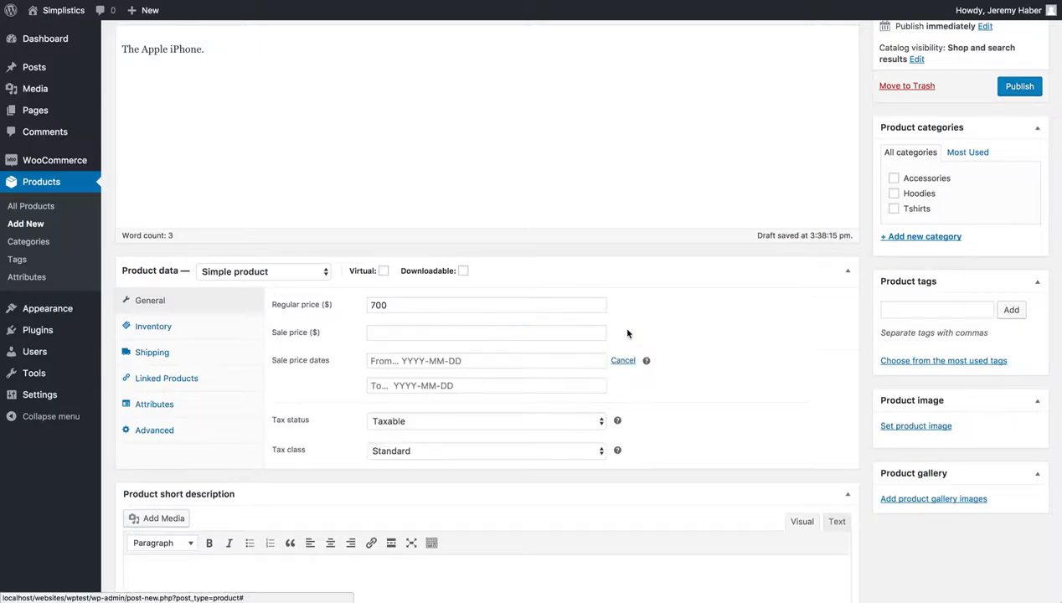
left_click(510, 358)
left_click(380, 383)
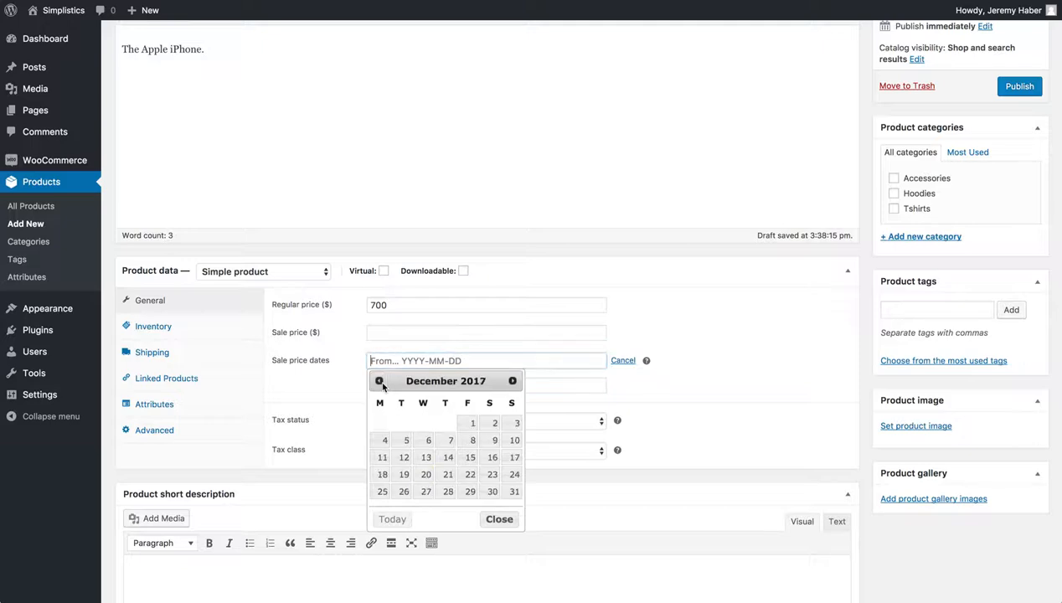
left_click(513, 382)
left_click(512, 382)
left_click(513, 382)
left_click(513, 382)
left_click(512, 382)
left_click(513, 382)
left_click(513, 382)
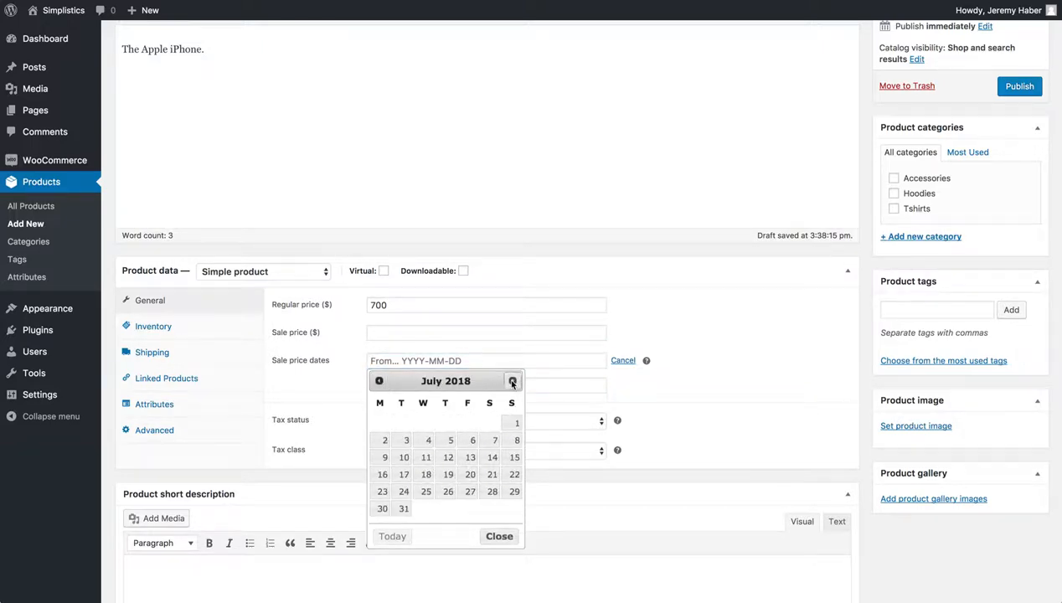
left_click(513, 382)
left_click(513, 383)
left_click(513, 382)
left_click(513, 382)
left_click(513, 382)
left_click(513, 382)
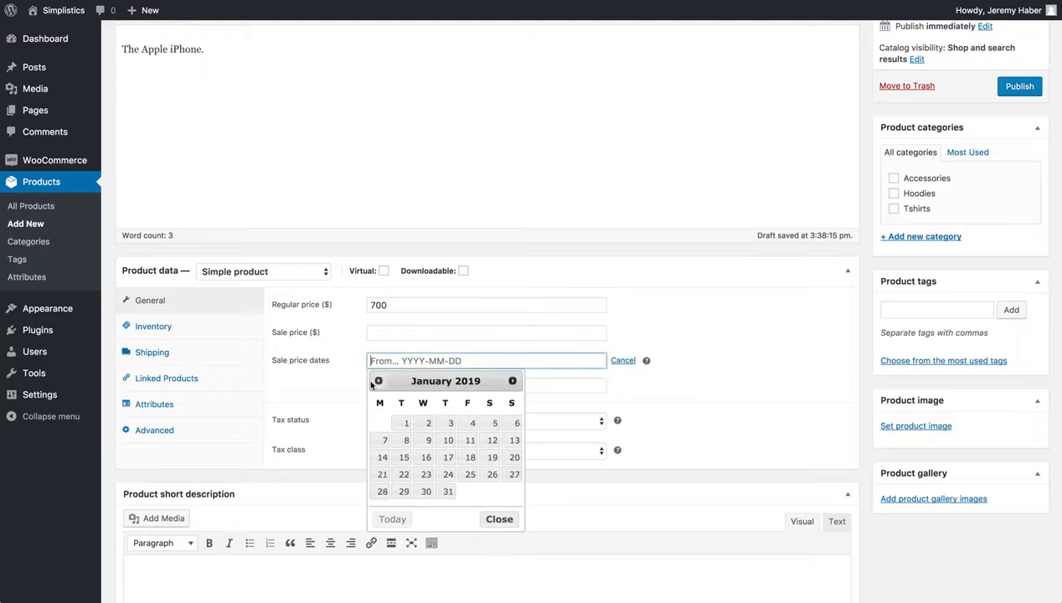
left_click(378, 381)
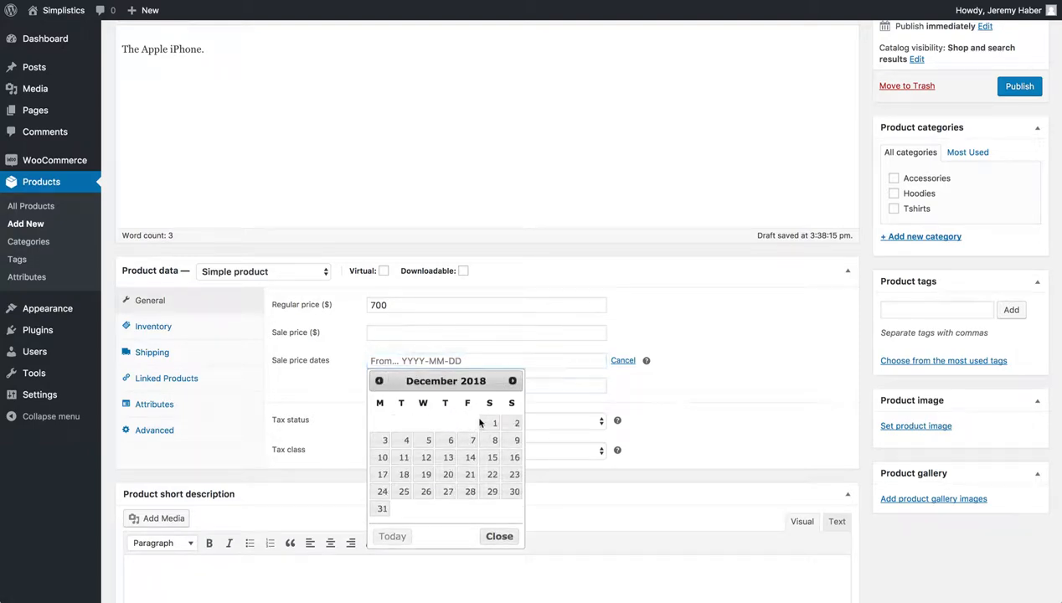
left_click(484, 423)
- Set the sale's end date to 2018-12-31 and the sale price to $500
left_click(459, 385)
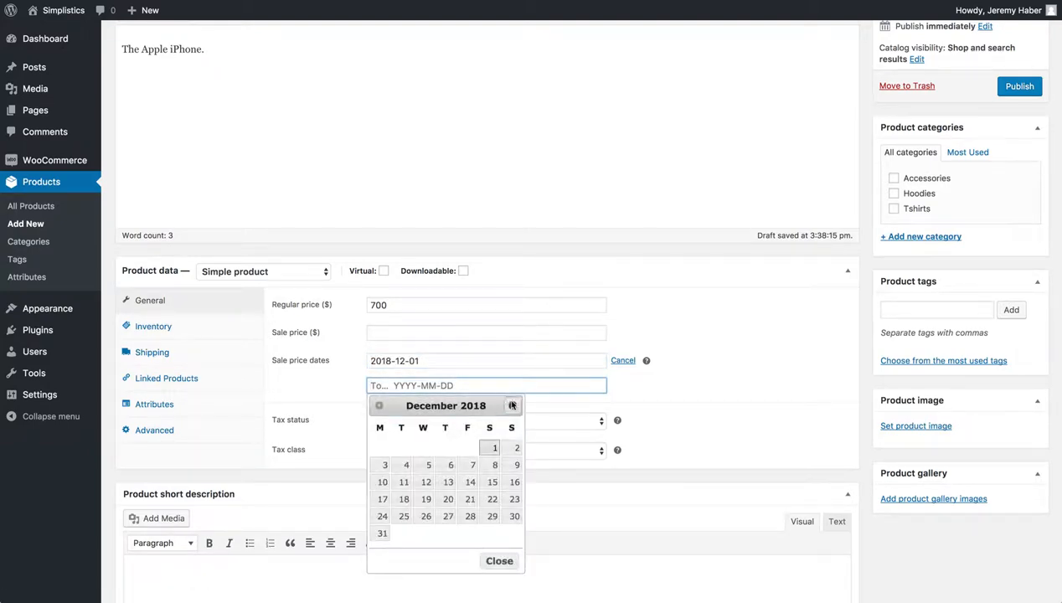
left_click(382, 533)
left_click(426, 333)
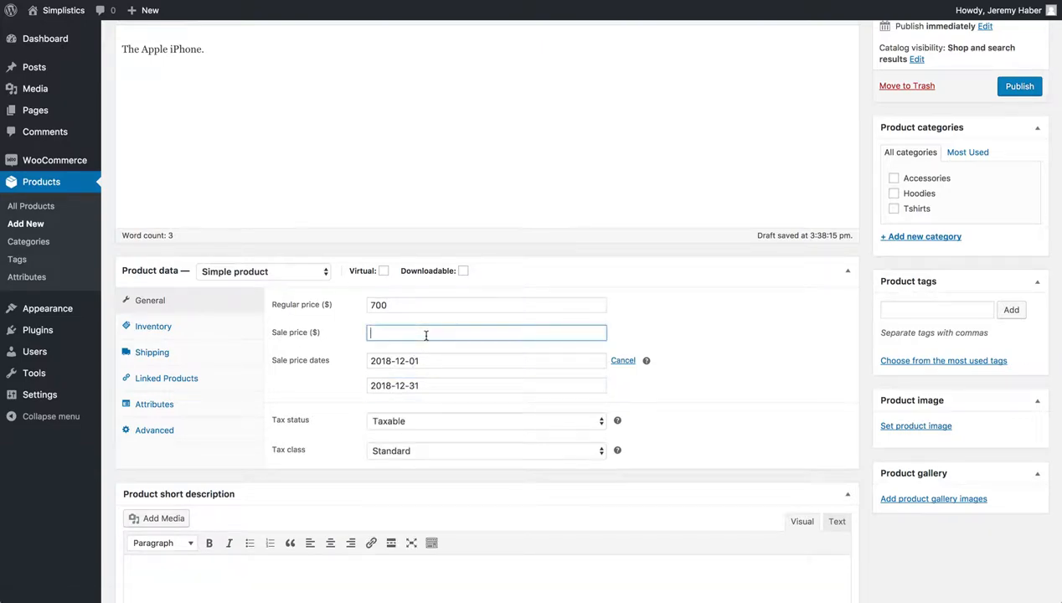
type("500")
- In the inventory data, set the SKU to AP123 and enable stock management with a quantity of 100
left_click(209, 323)
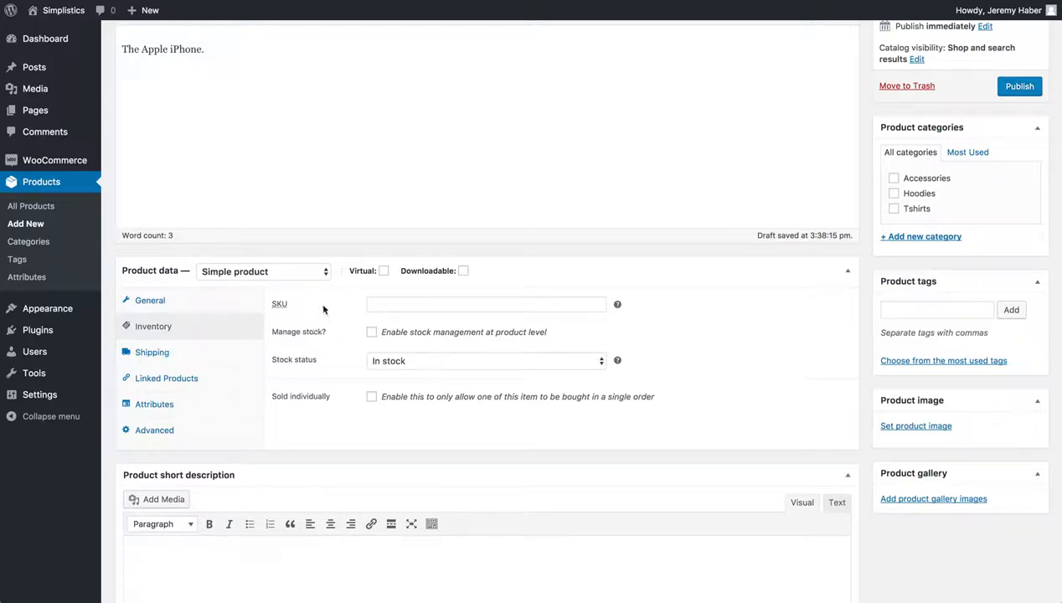
left_click(391, 303)
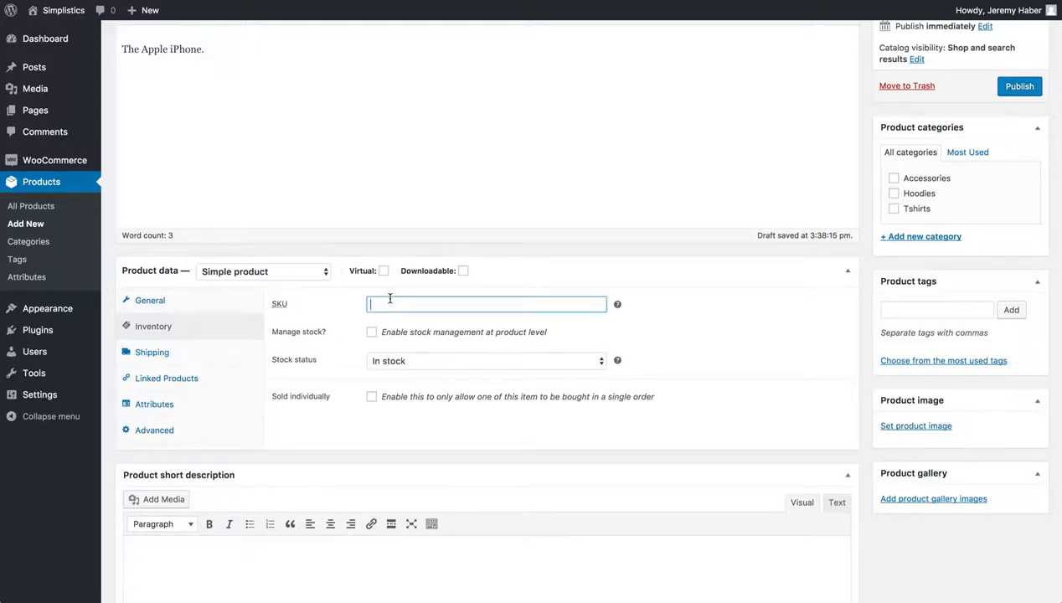
type("AP123")
left_click(372, 333)
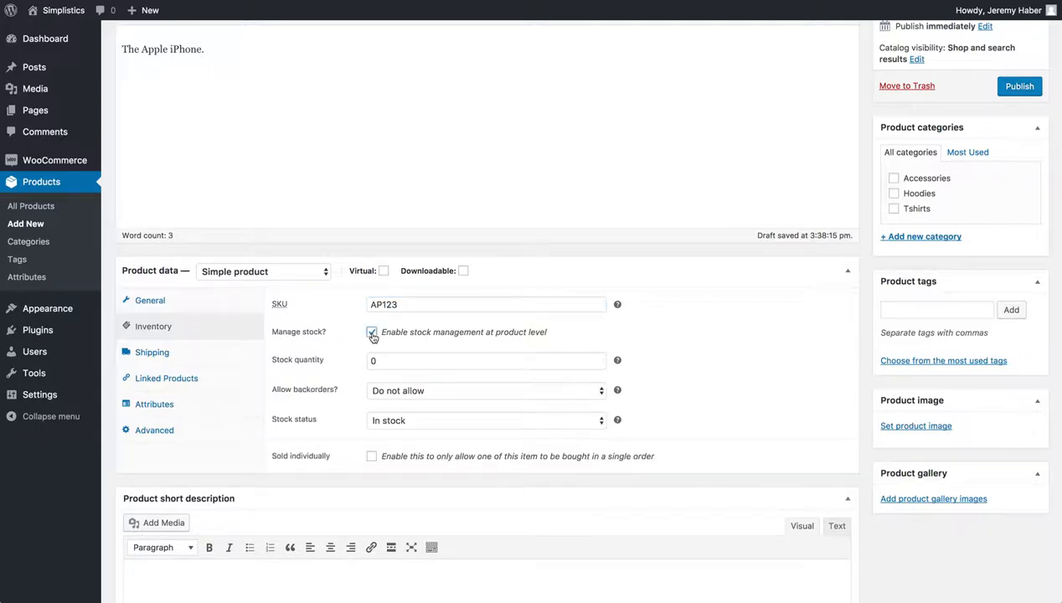
left_click(375, 360)
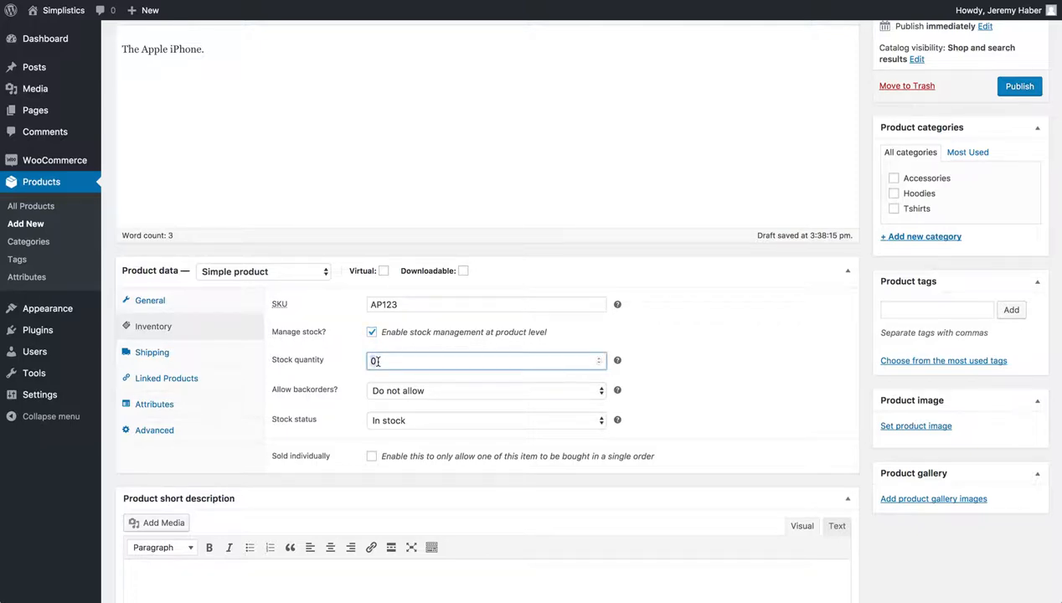
type("100")
- Review the backorder and stock status choices, keeping "Do not allow" and "In stock"
left_click(424, 395)
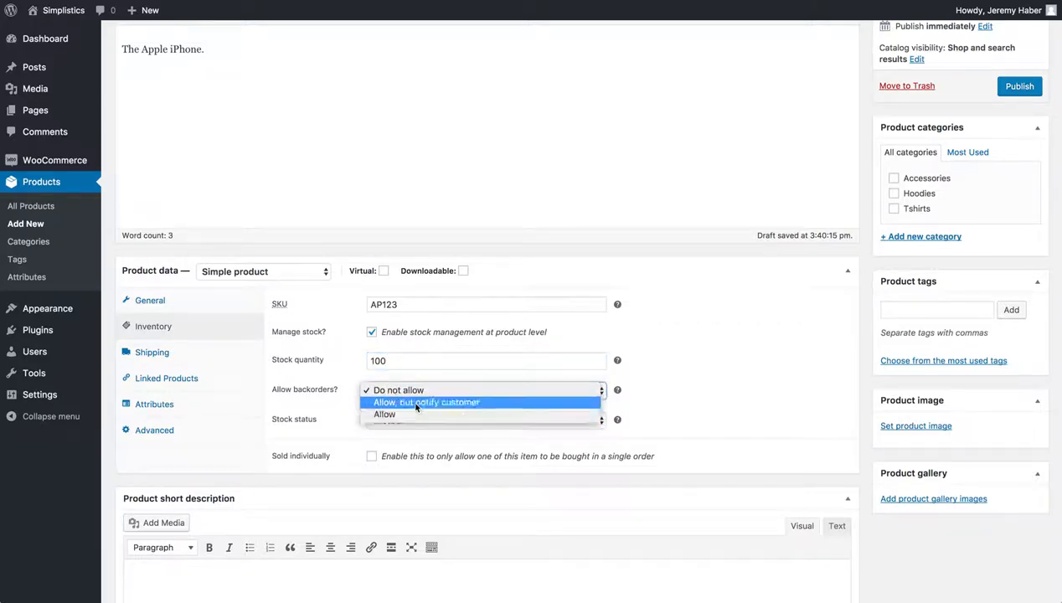
left_click(332, 405)
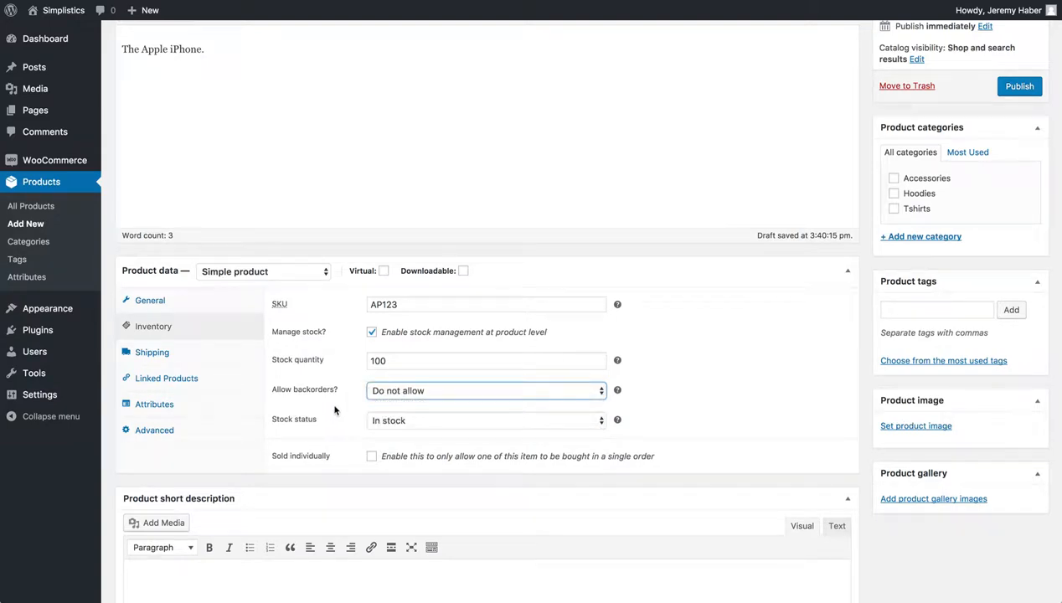
left_click(406, 421)
left_click(403, 423)
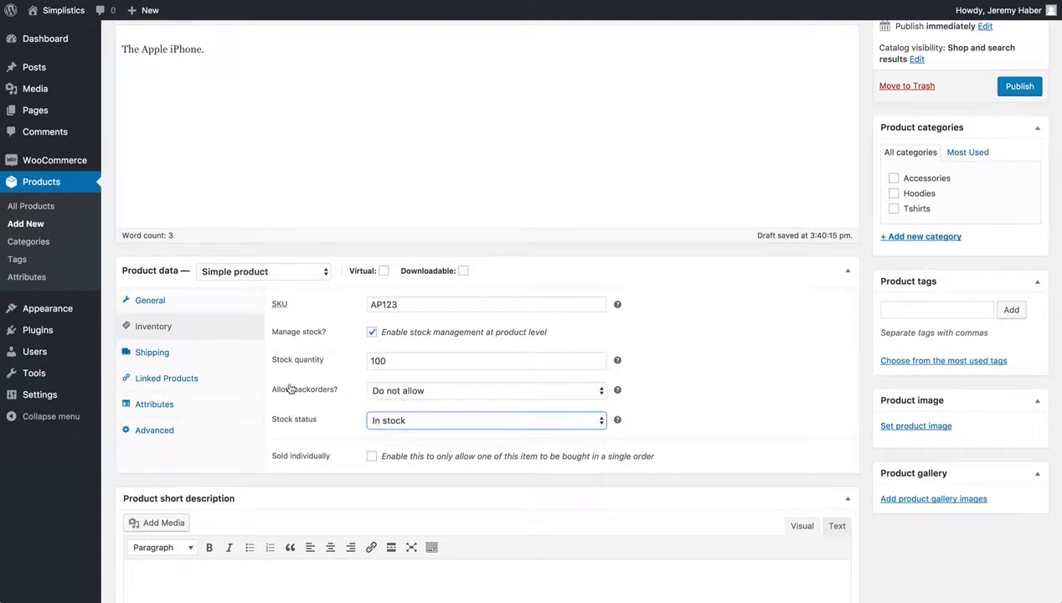
- In the shipping data, set the product's weight to 30 kg and its length, width and height to 10 cm each
left_click(208, 353)
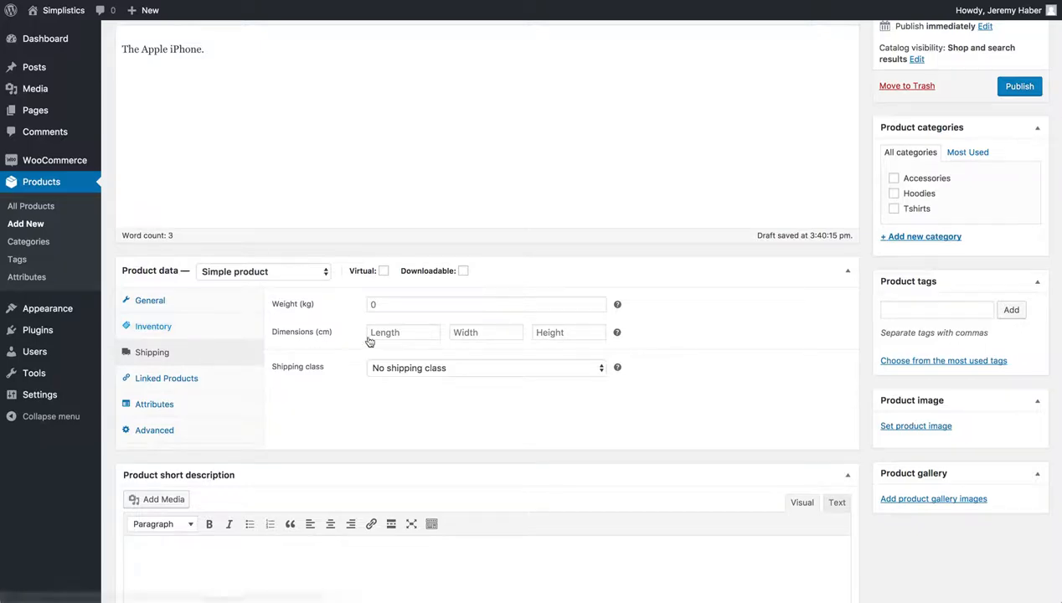
left_click(413, 305)
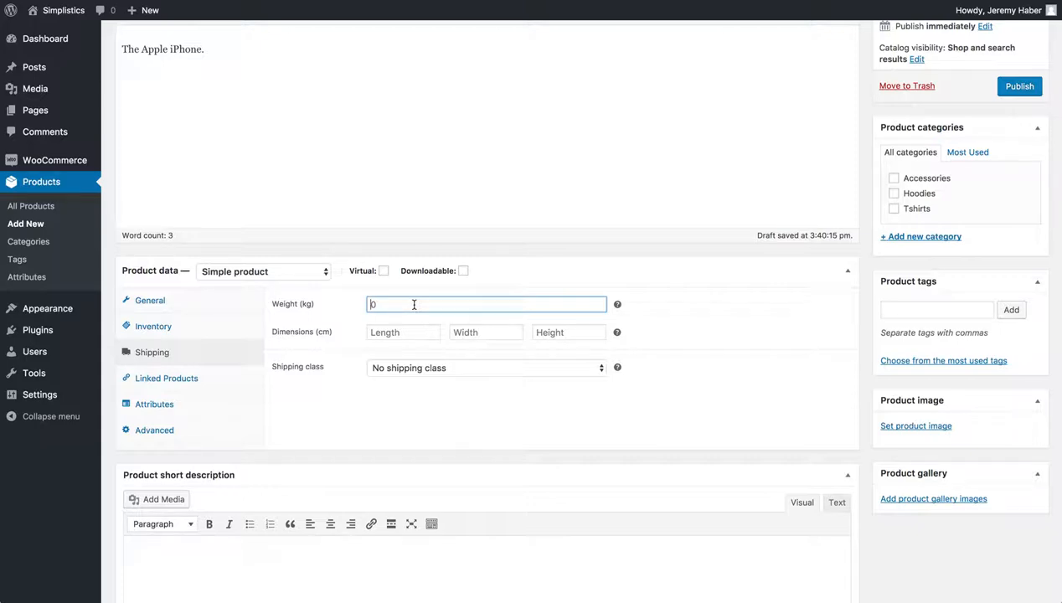
type("30")
key("Tab")
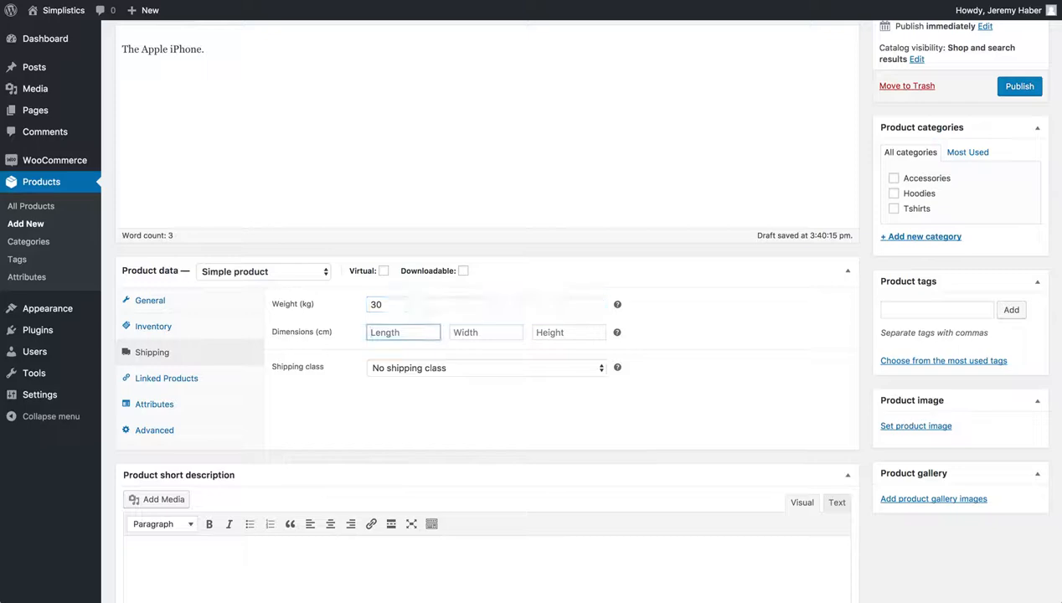
type("10")
key("Tab")
type("10")
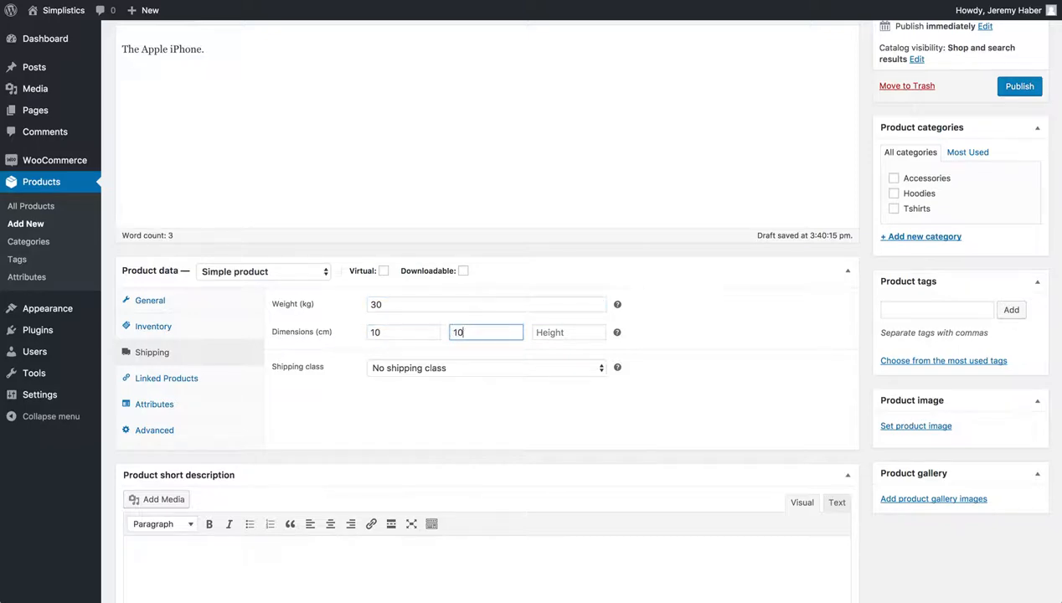
key("Tab")
type("10")
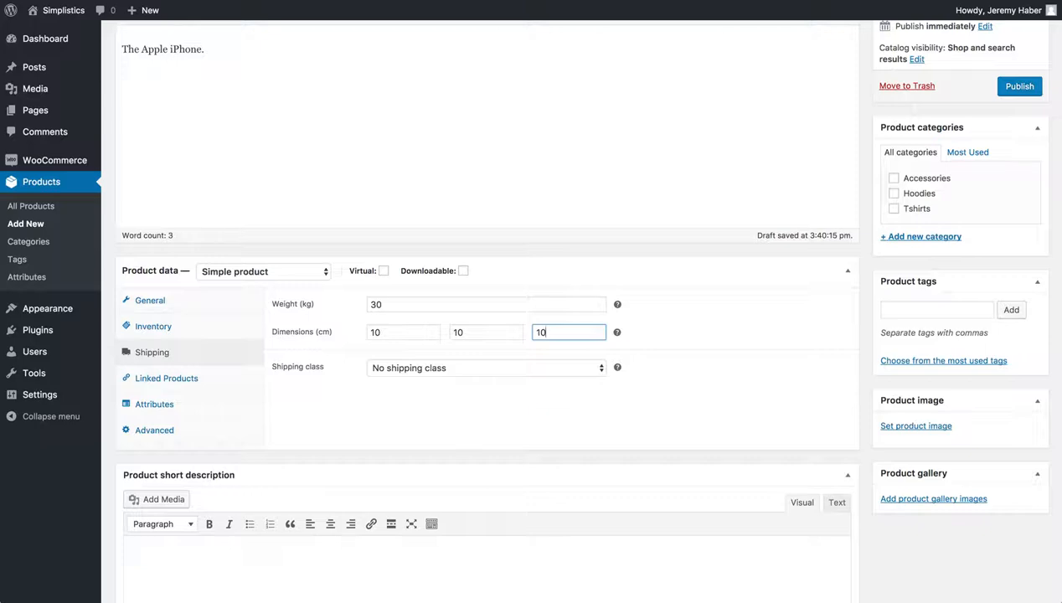
- Look through the product's linked products, attributes and advanced data, and return to the general pricing data
left_click(190, 379)
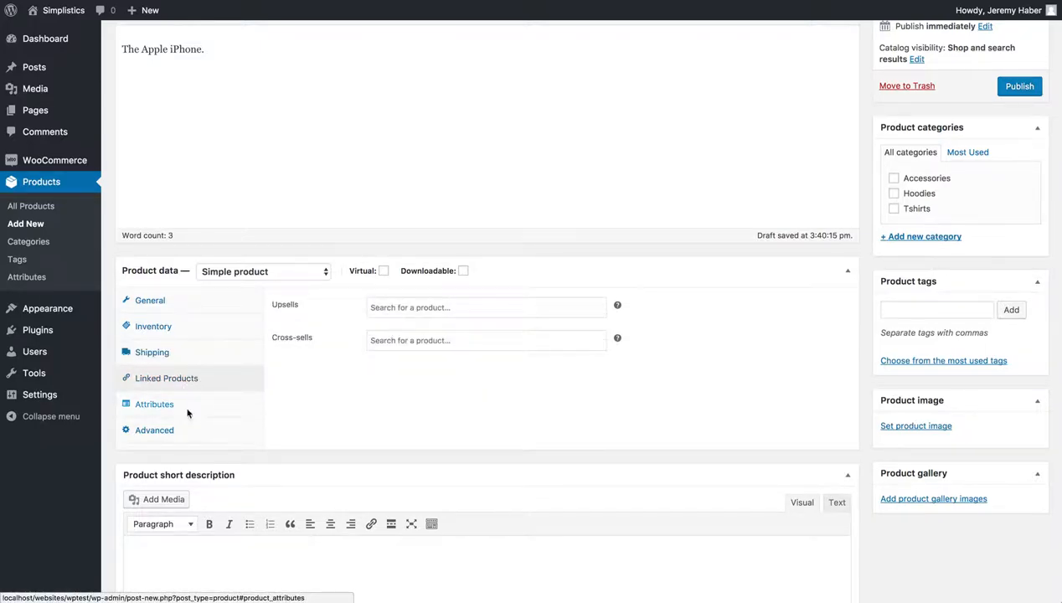
left_click(188, 406)
left_click(189, 429)
left_click(179, 302)
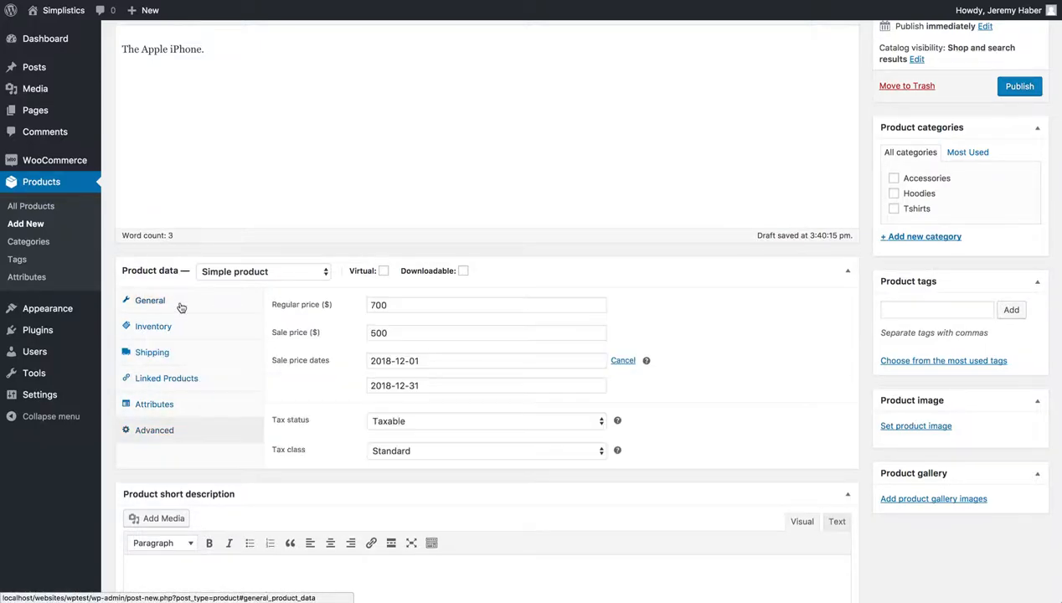
- Create a new product category named Tech and assign it to the iPhone 7
scroll(609, 372, "up", 3)
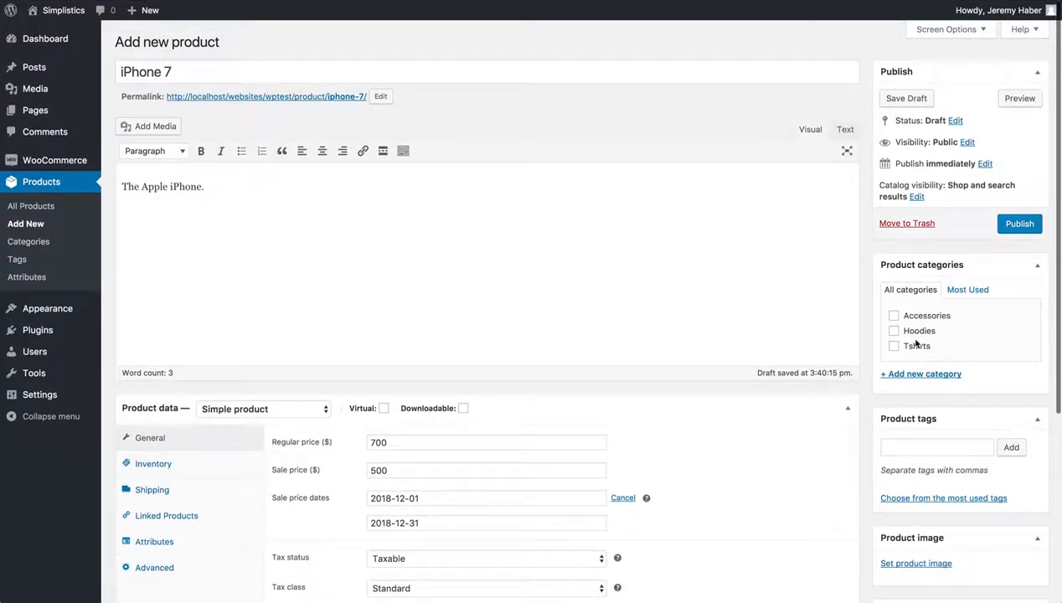
left_click(919, 374)
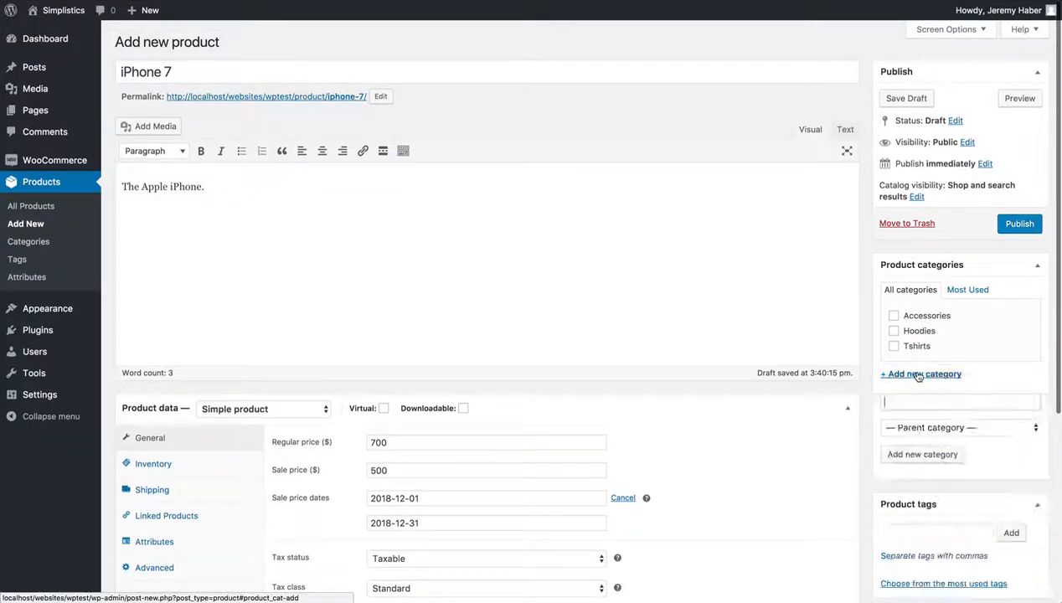
type("Tech")
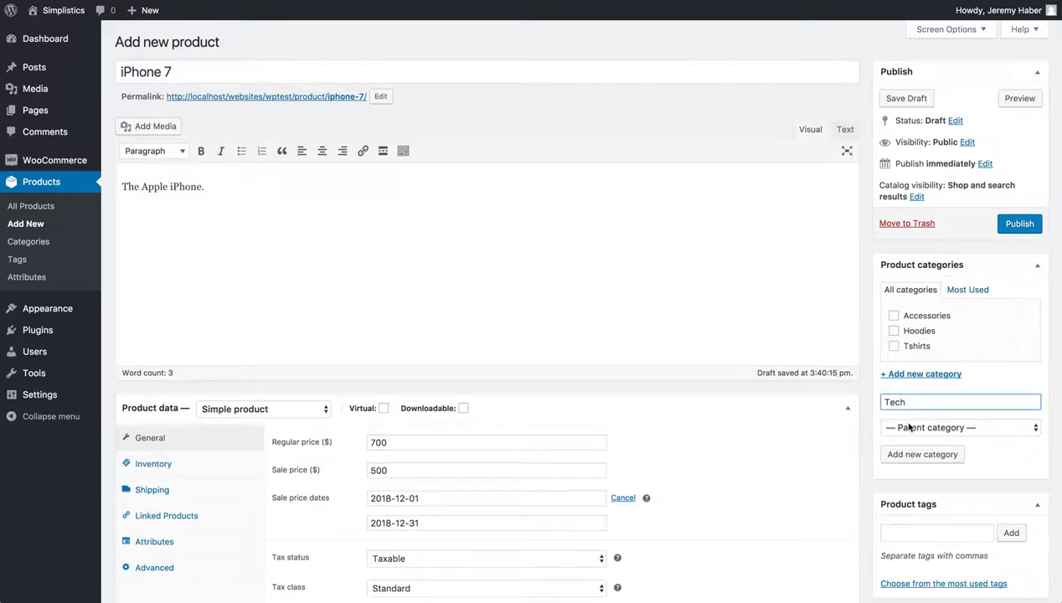
left_click(922, 454)
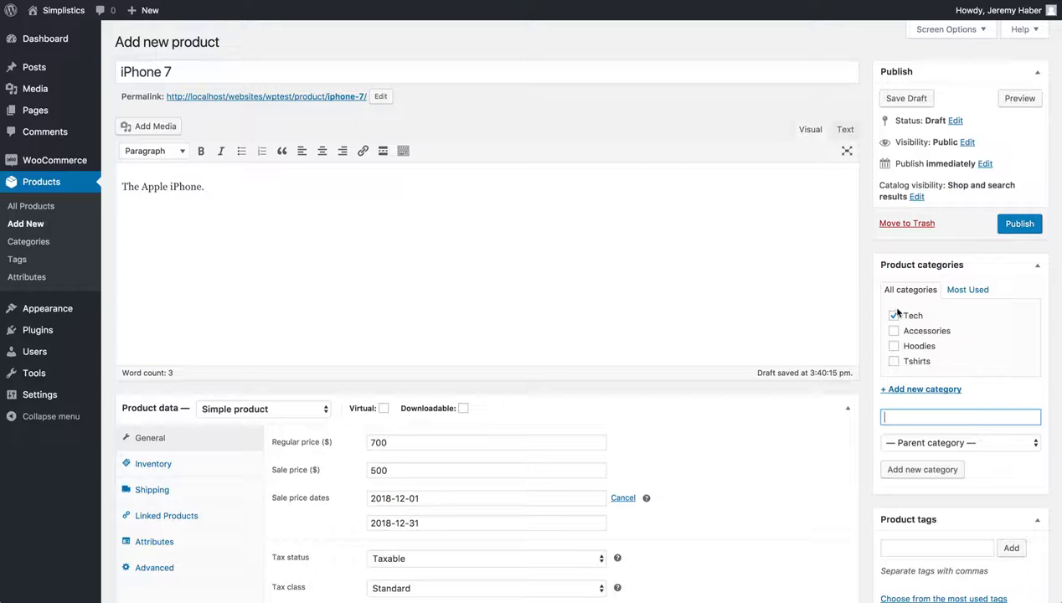
scroll(897, 316, "down", 1)
scroll(896, 316, "down", 3)
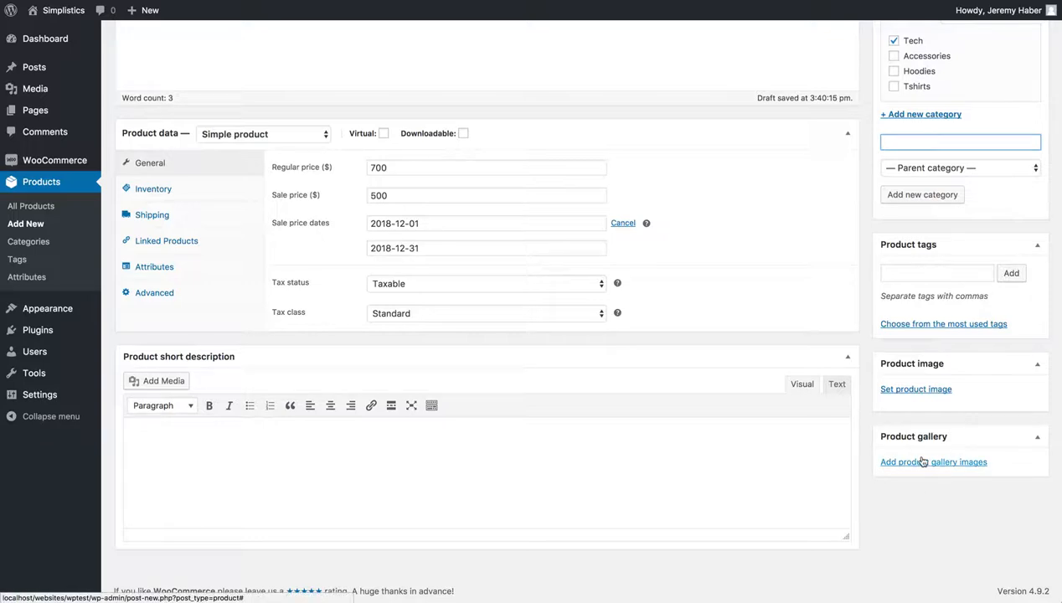
left_click(917, 389)
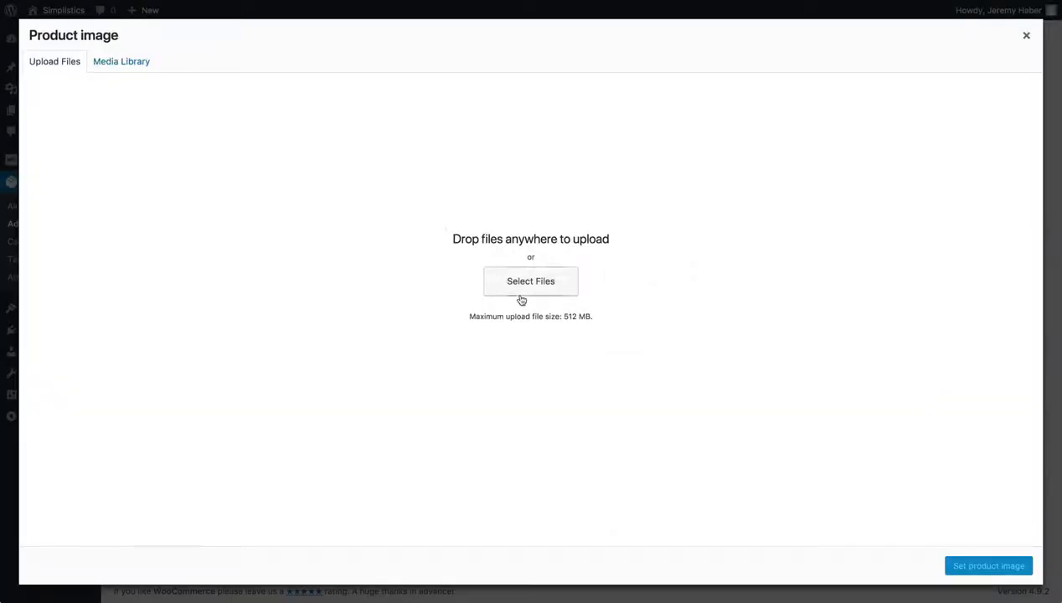
left_click(1028, 37)
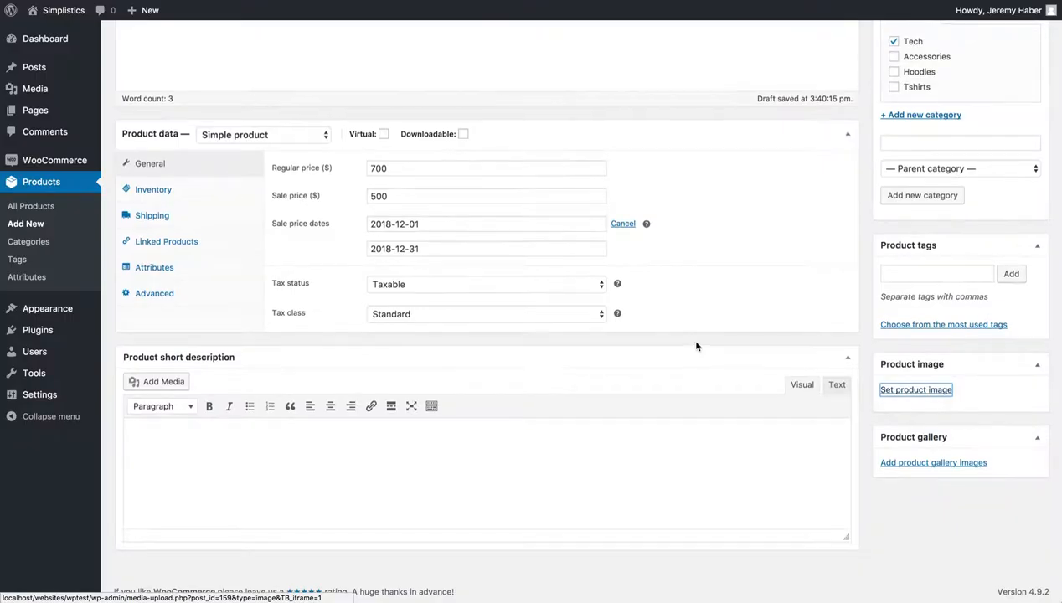
- Publish the iPhone 7 product and review its public store page, including the description and reviews sections
scroll(786, 304, "up", 5)
left_click(1022, 225)
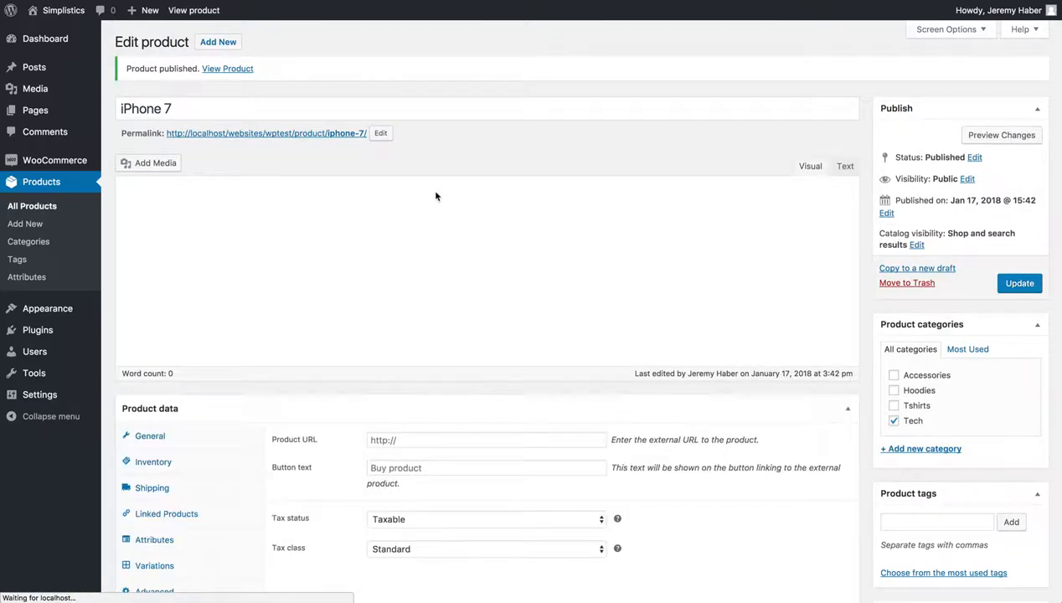
right_click(294, 135)
left_click(307, 139)
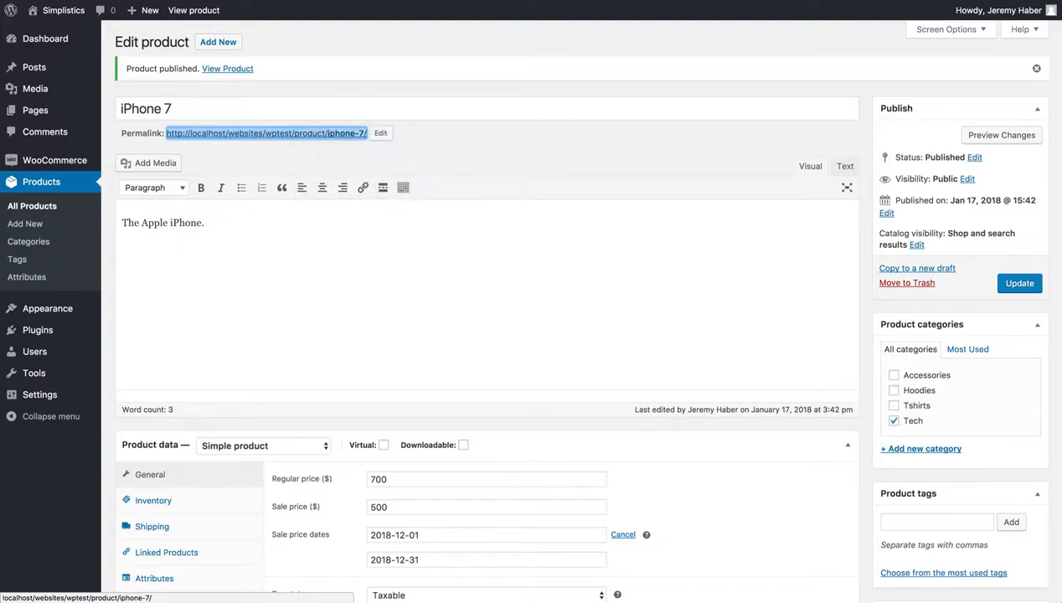
key("ctrl+Tab")
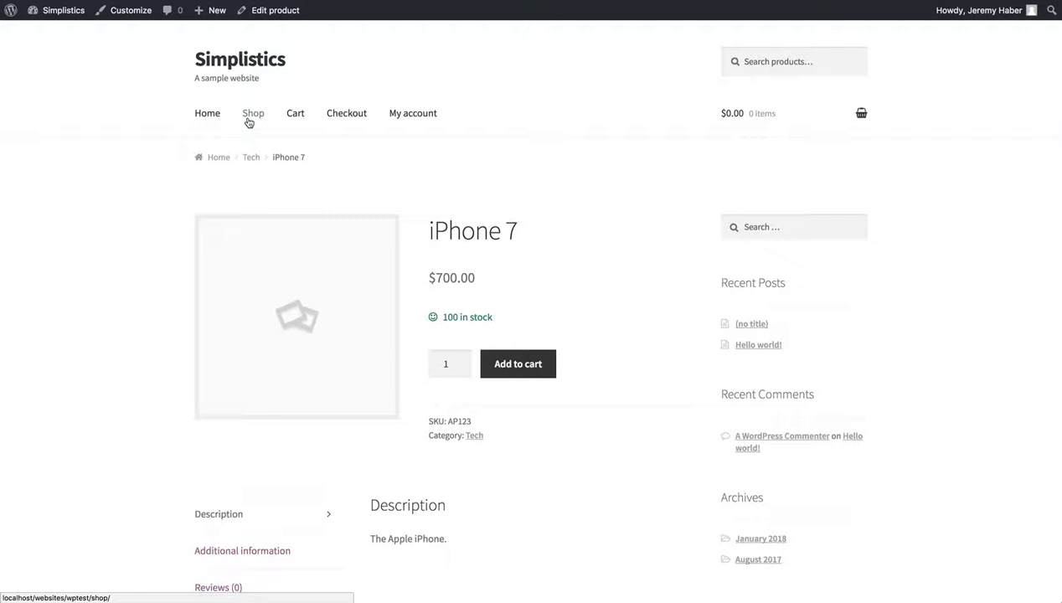
scroll(203, 444, "down", 5)
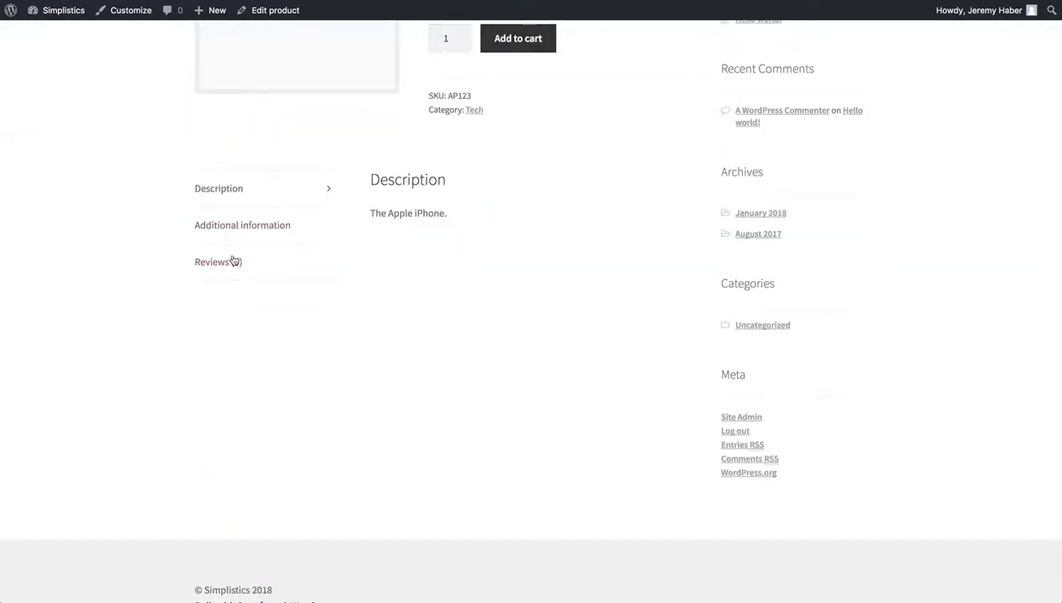
scroll(244, 209, "up", 2)
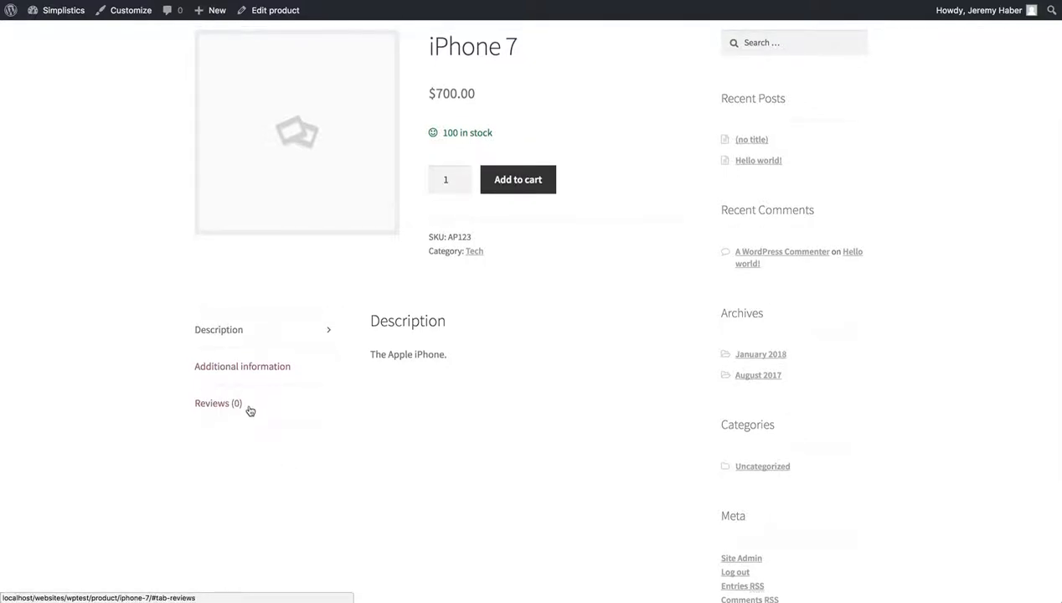
- Return to editing the iPhone 7, disable reviews in its advanced data, and update the product
left_click(268, 10)
scroll(252, 196, "down", 5)
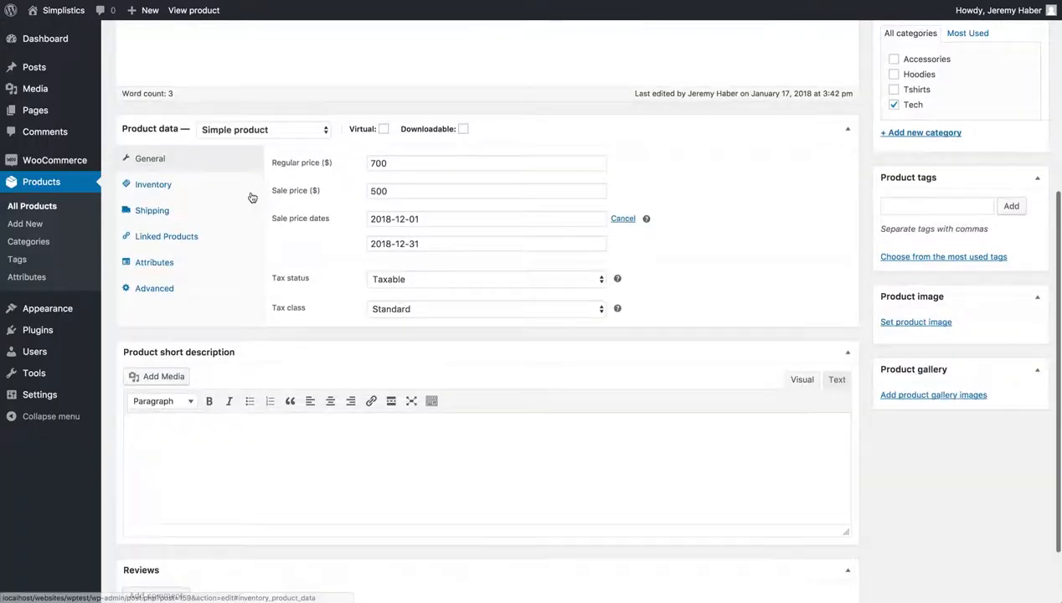
left_click(234, 273)
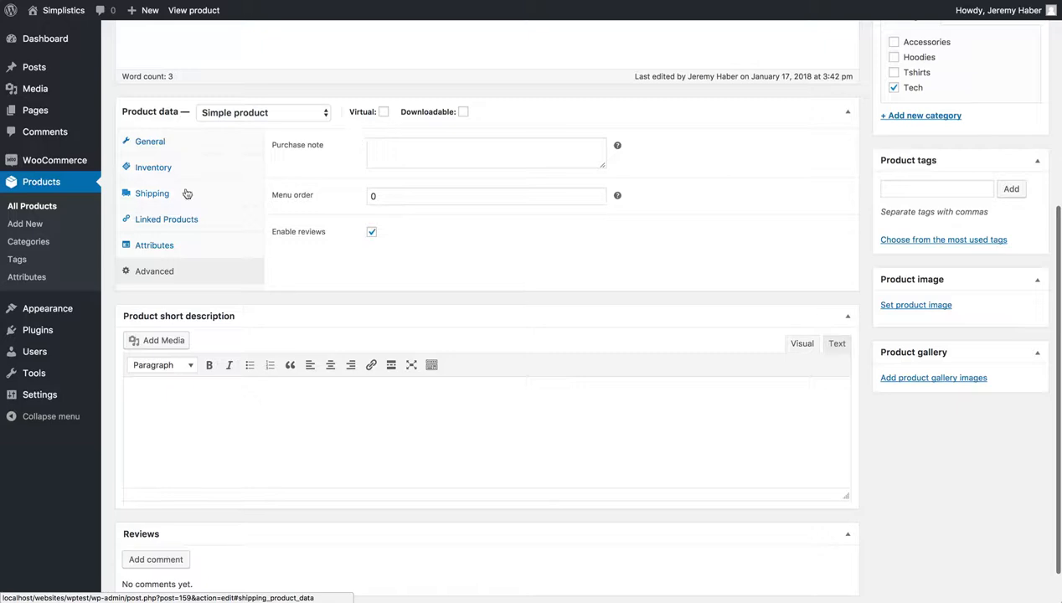
left_click(213, 144)
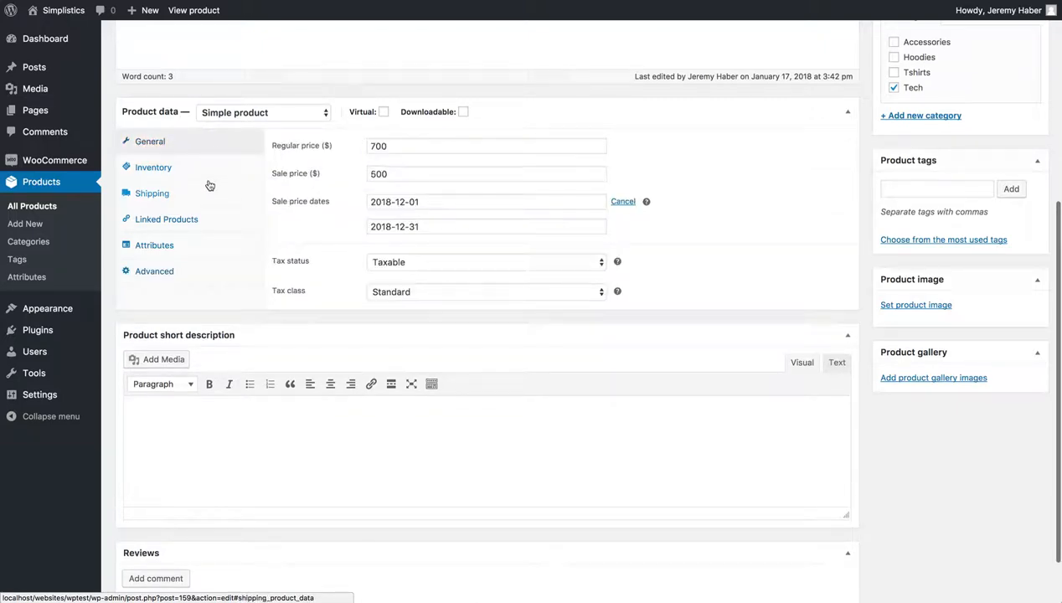
scroll(199, 232, "down", 2)
scroll(199, 233, "up", 10)
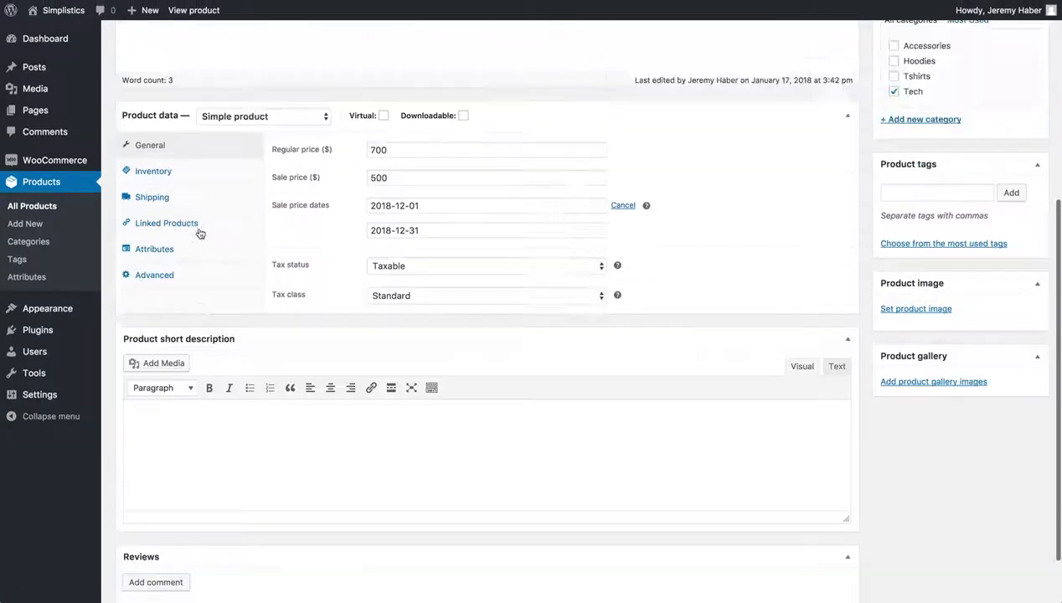
scroll(200, 233, "down", 8)
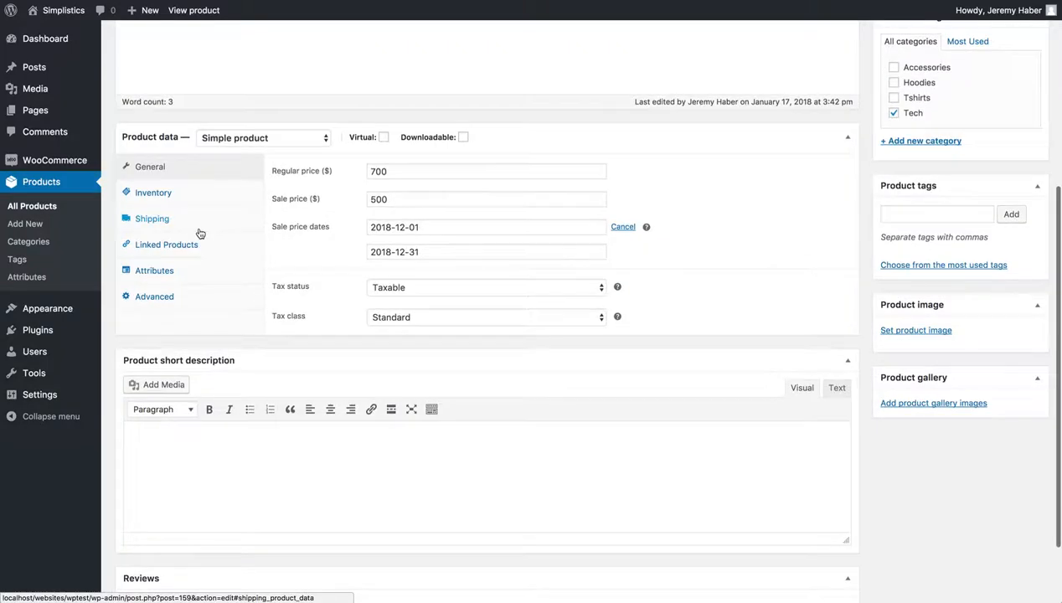
left_click(191, 300)
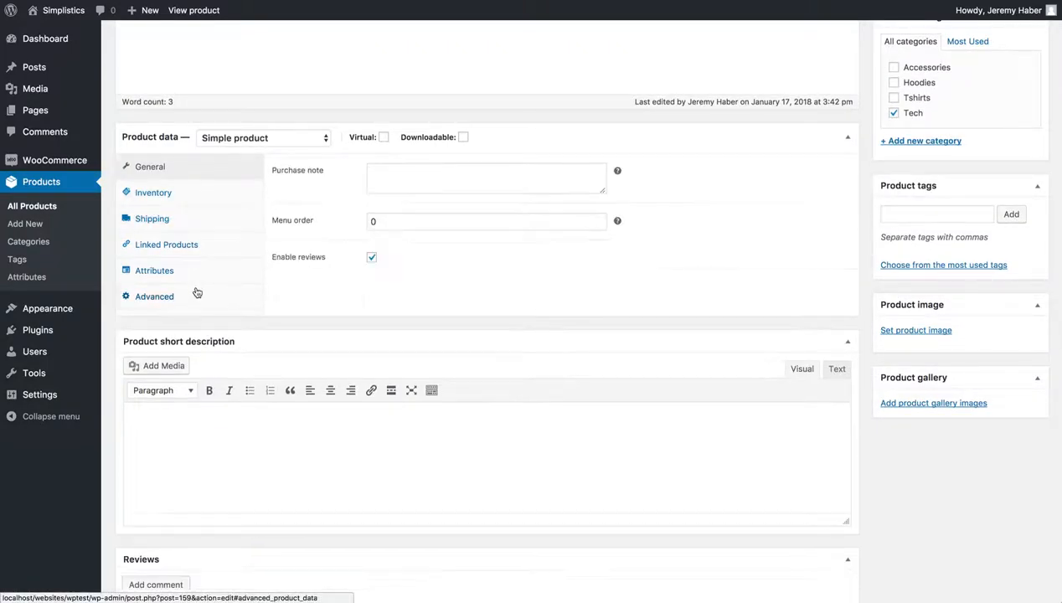
left_click(373, 259)
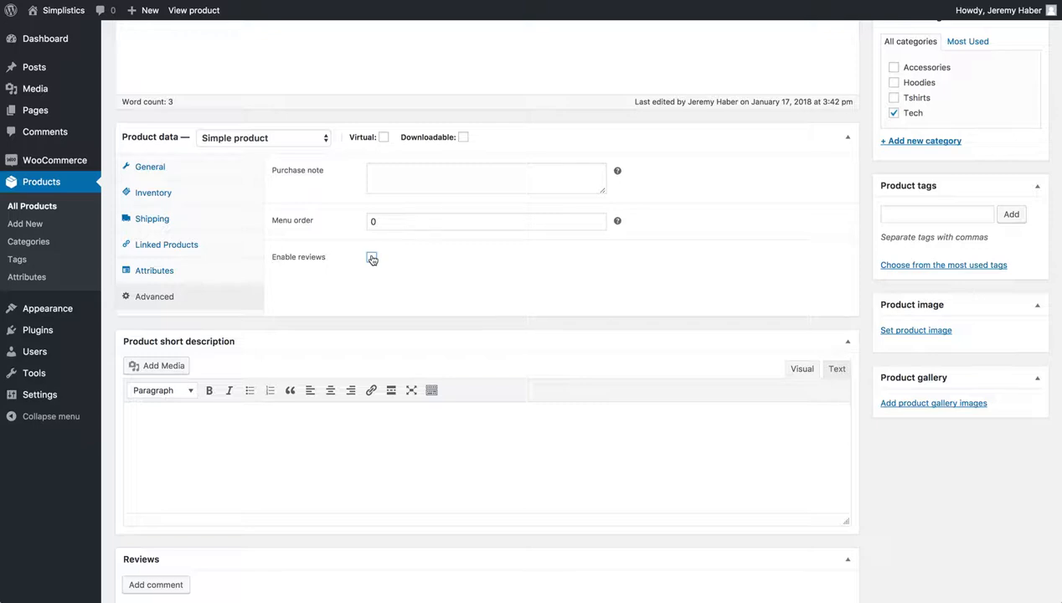
scroll(270, 266, "up", 5)
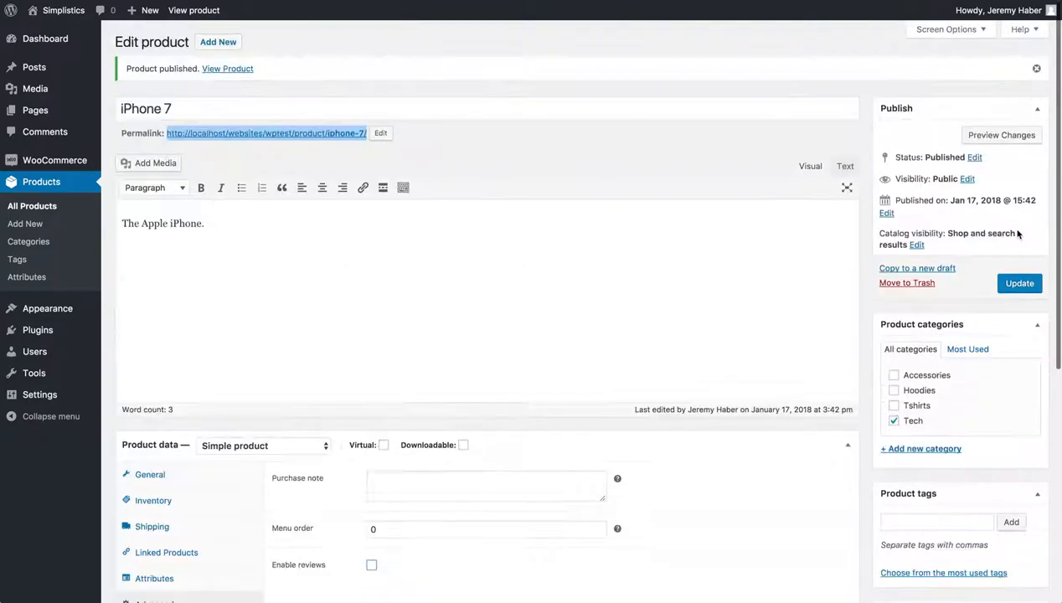
left_click(1015, 284)
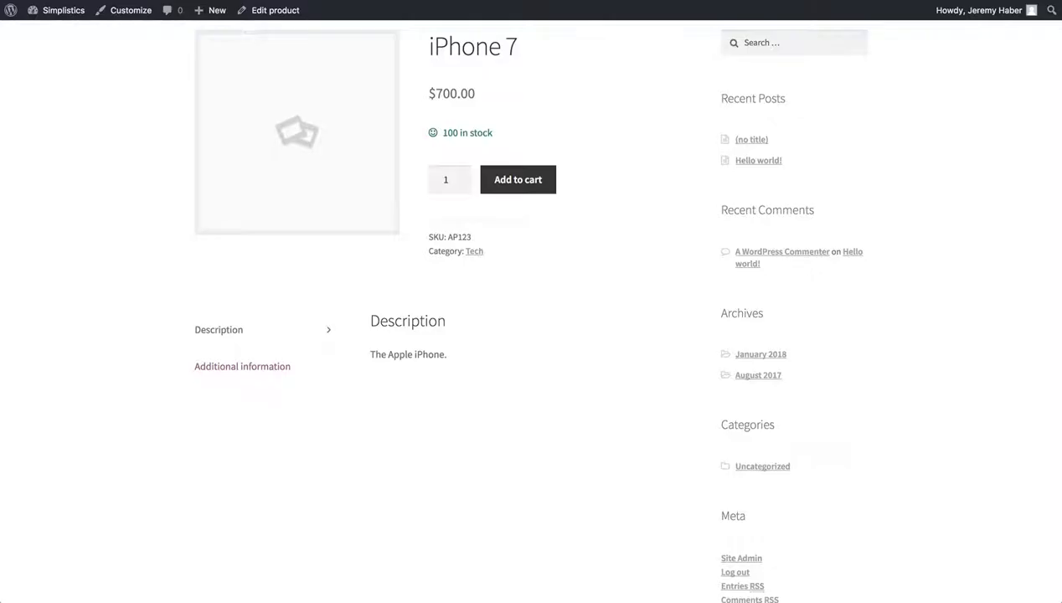
- Add one iPhone 7 to the cart from its store page and view the cart's contents and totals
left_click(520, 177)
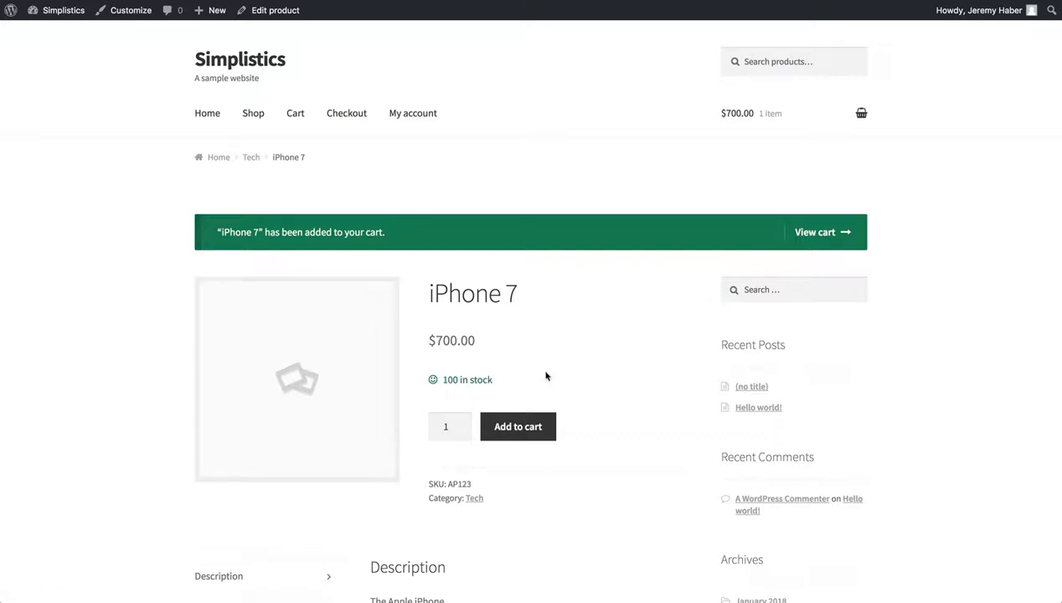
left_click_drag(442, 379, 481, 381)
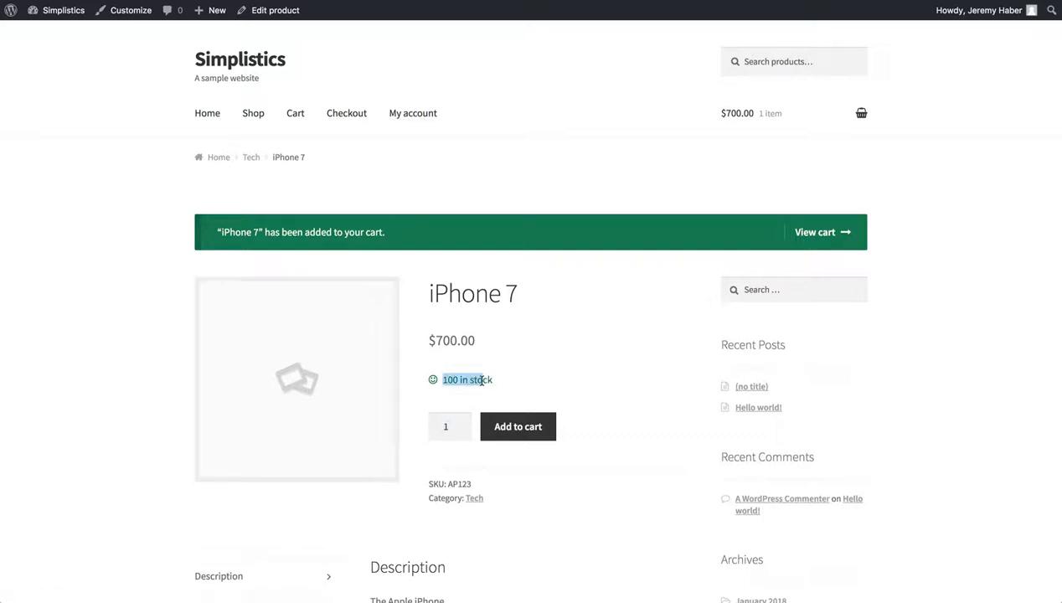
left_click(557, 387)
left_click(828, 242)
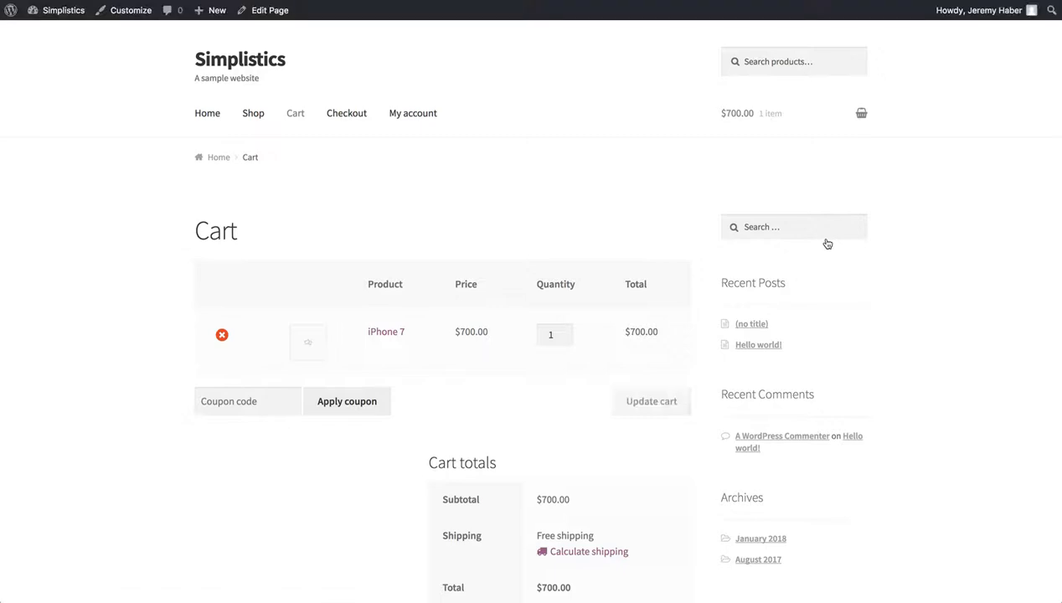
scroll(501, 338, "down", 2)
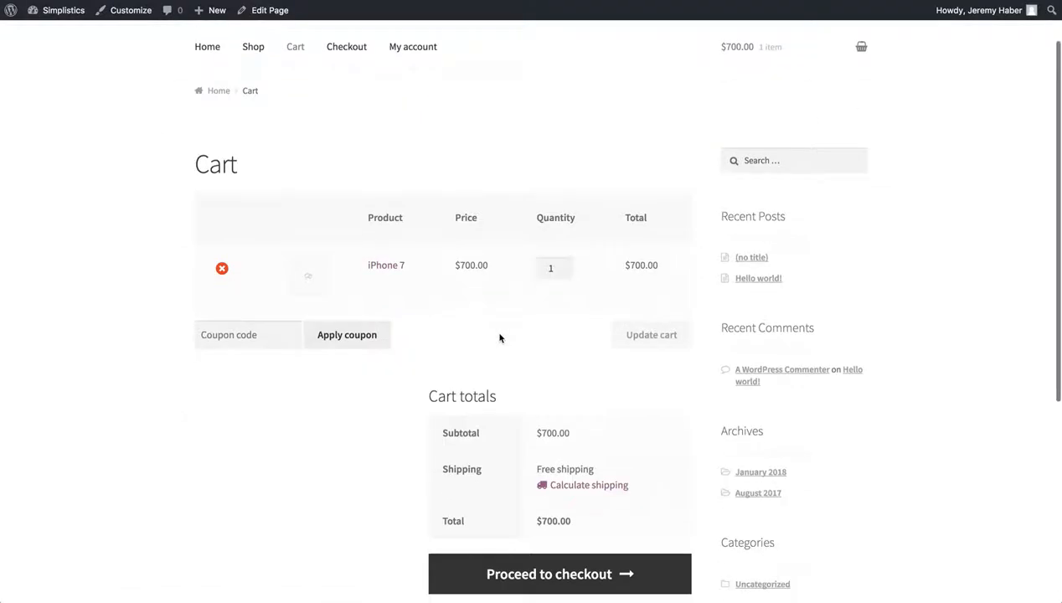
- Select the cart's coupon code field, and return to the store admin to open the WooCommerce coupons page
left_click(244, 341)
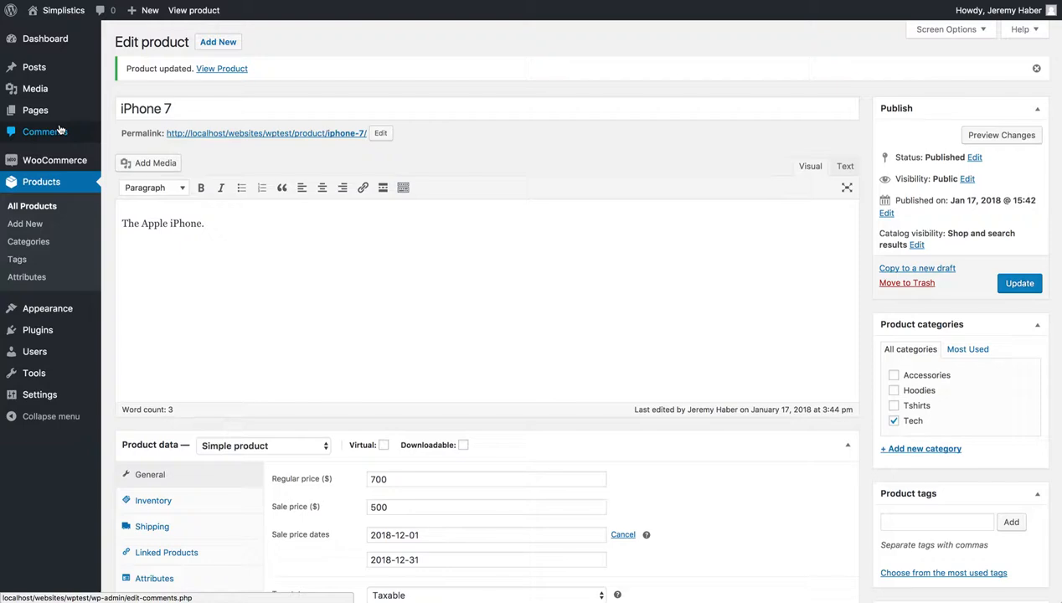
mouse_move(54, 162)
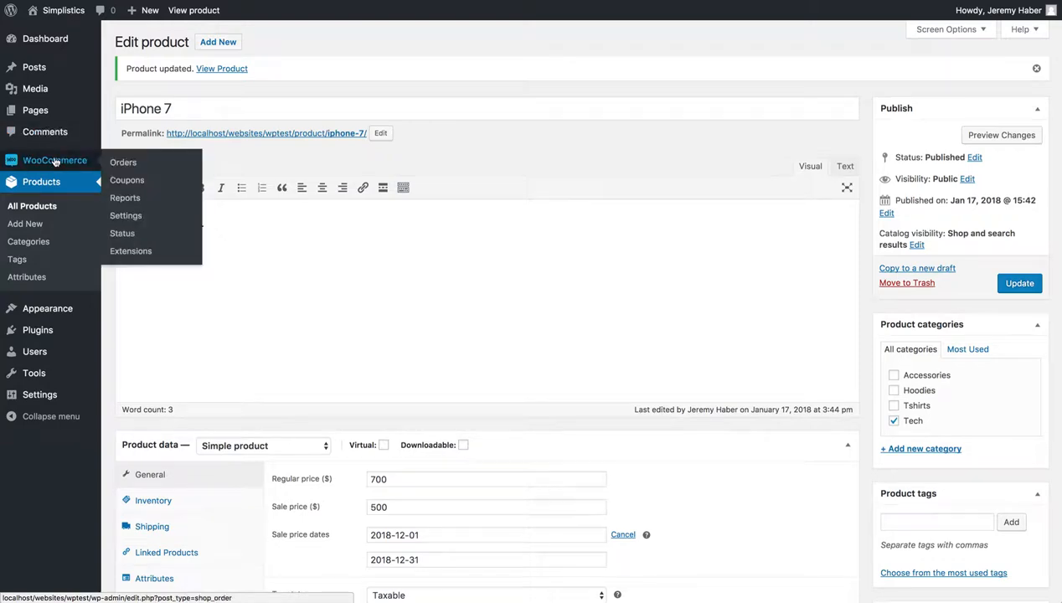
left_click(143, 182)
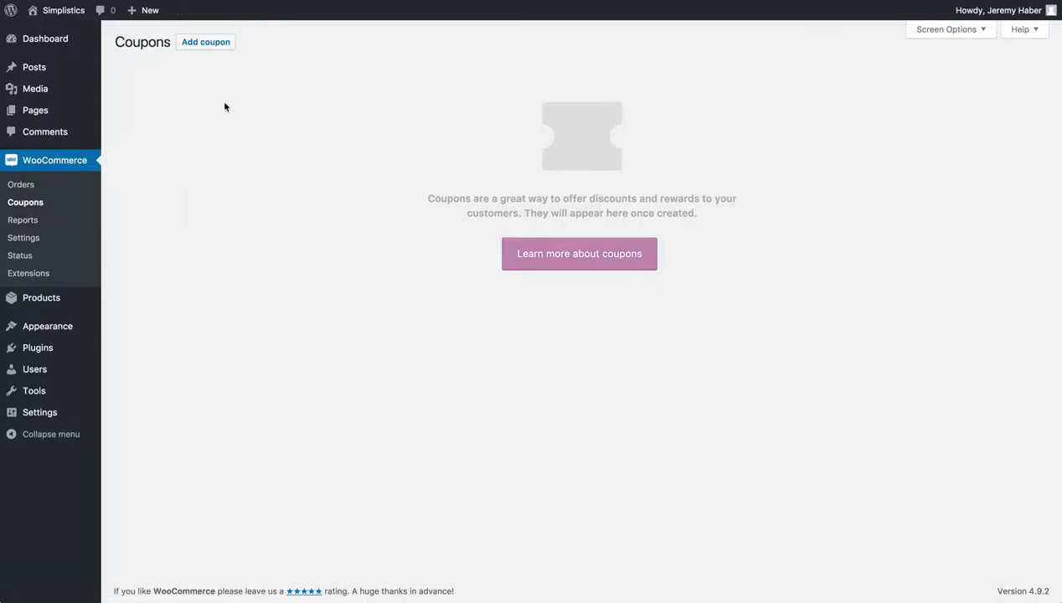
- Start a new coupon with the code Test and check the cart's coupon field where customers enter it
left_click(217, 43)
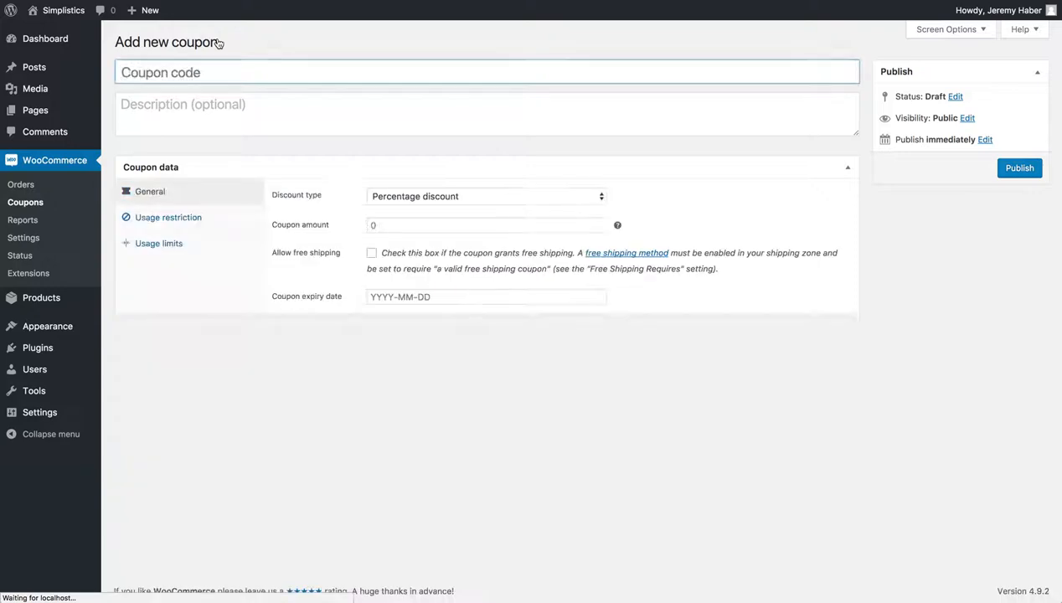
type("Tes")
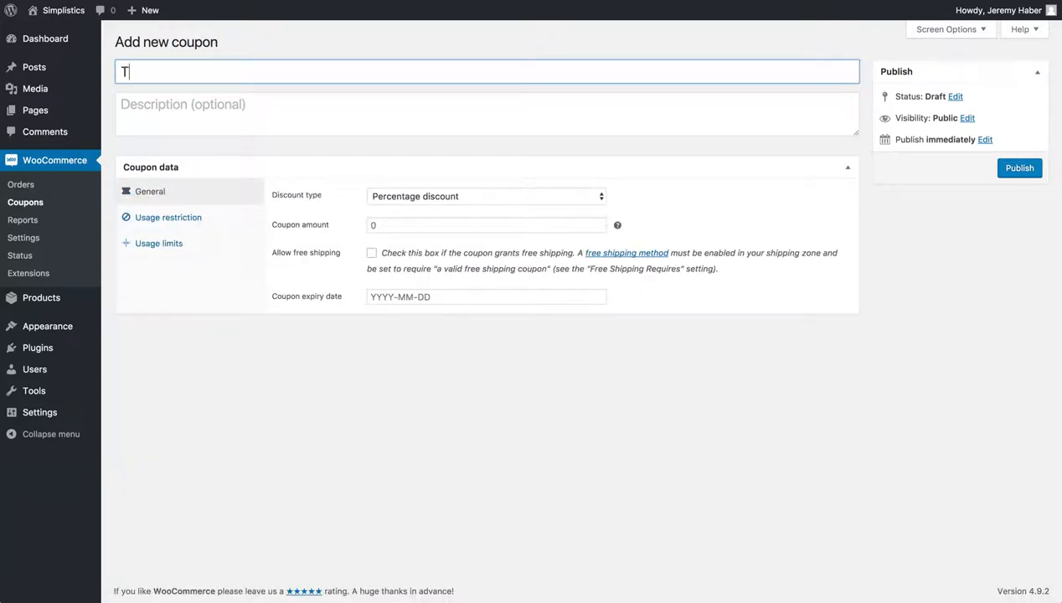
type("t")
key("Return")
double_click(163, 73)
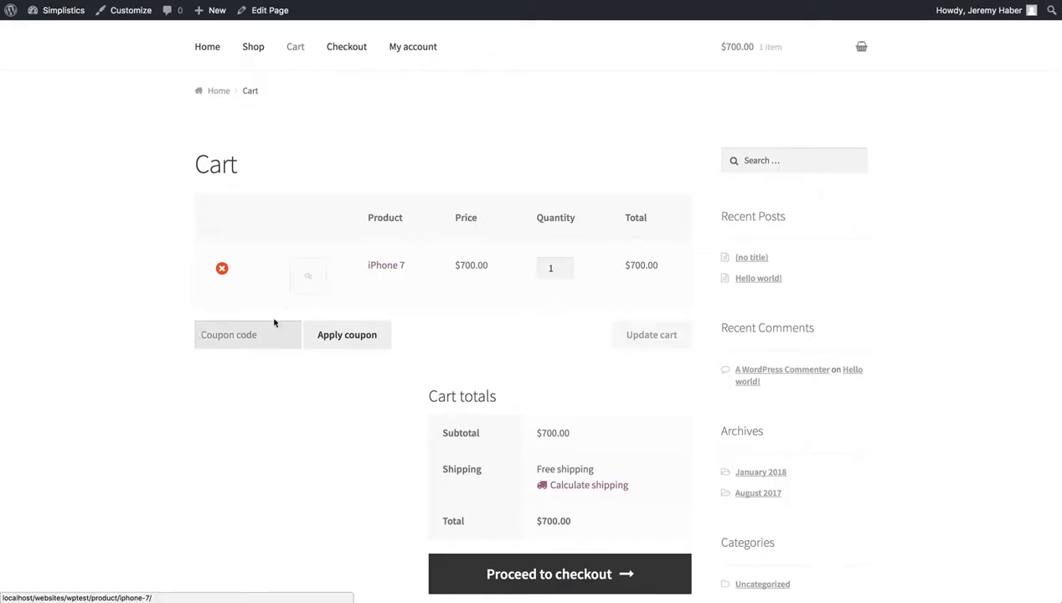
left_click(218, 334)
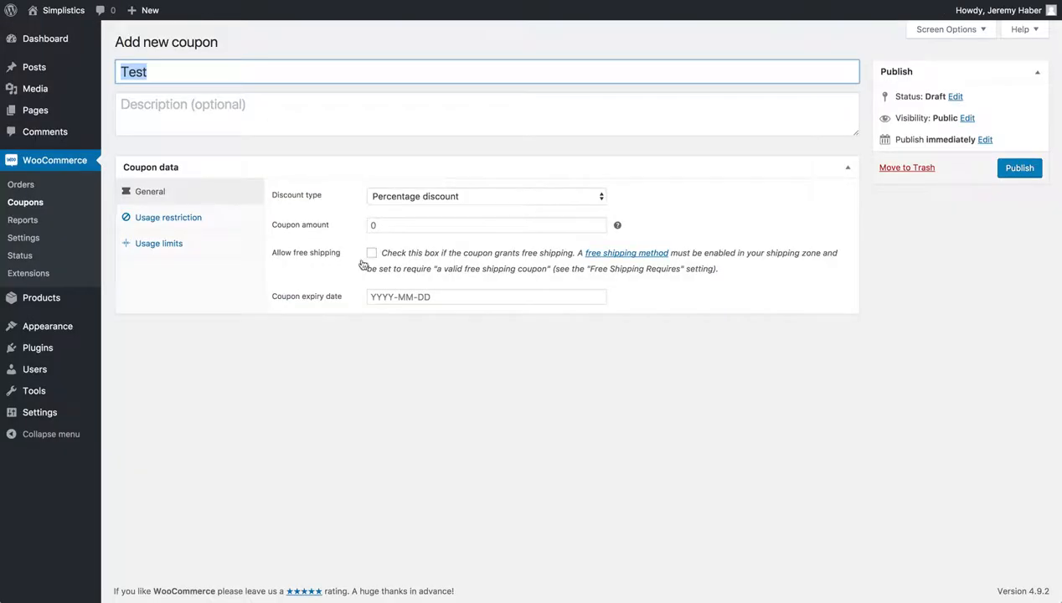
left_click(178, 75)
left_click_drag(178, 75, 92, 58)
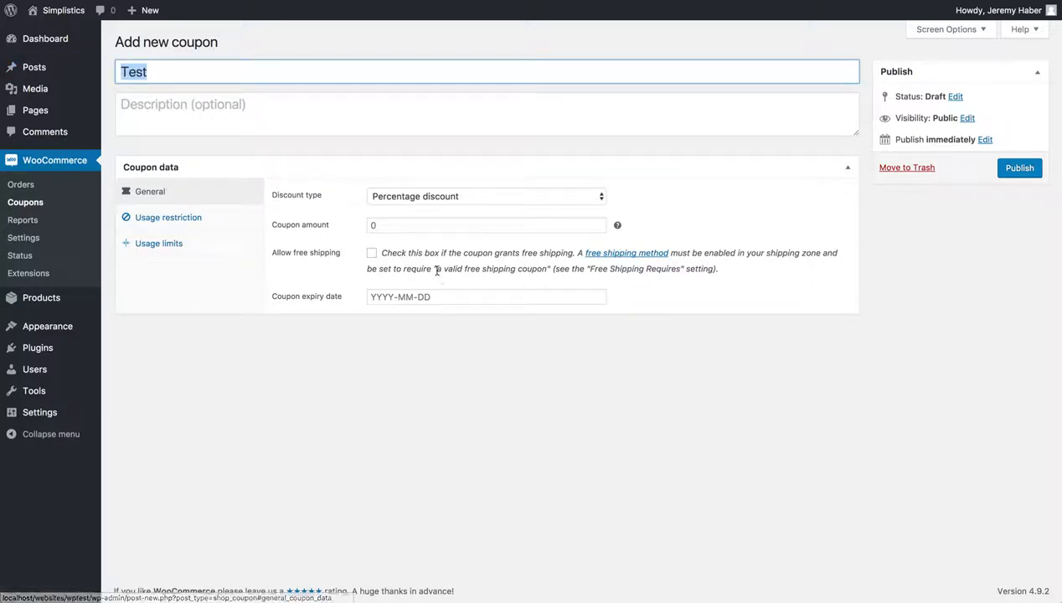
- Try the Fixed product discount and Fixed cart discount types for the coupon
left_click(423, 198)
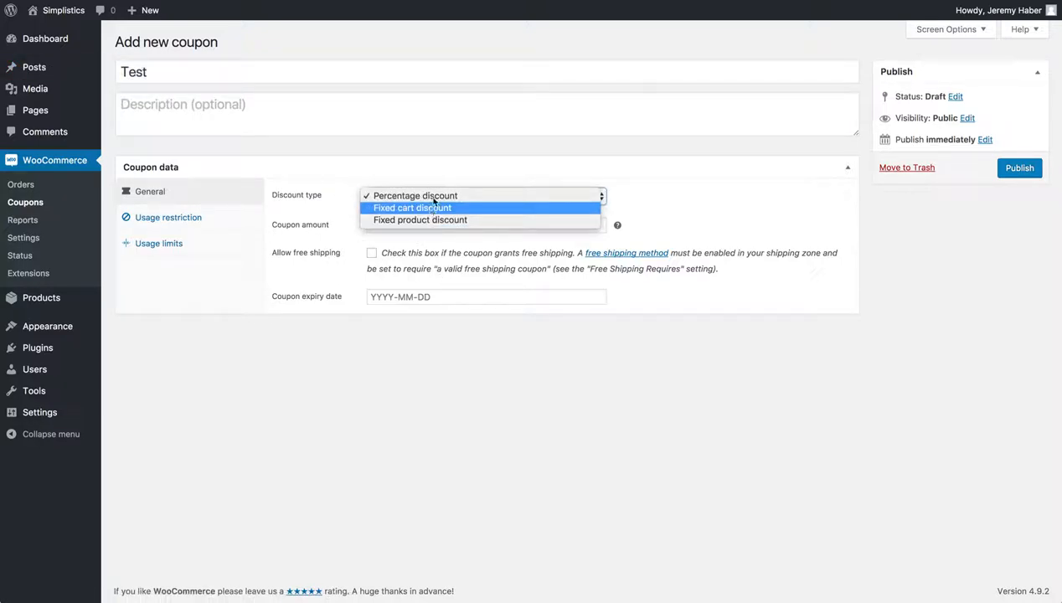
left_click(429, 198)
left_click(423, 197)
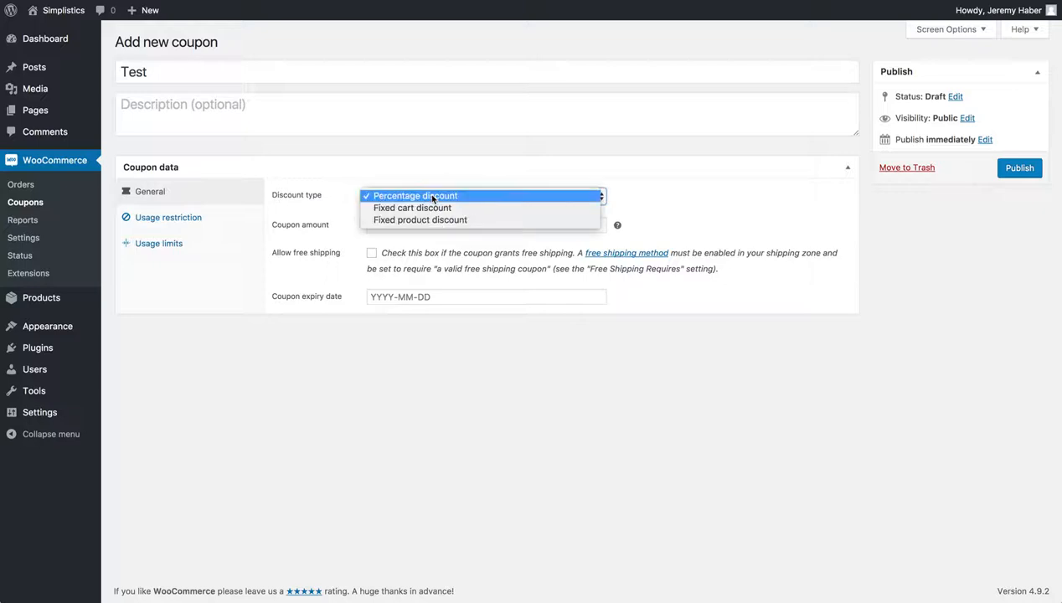
left_click(377, 220)
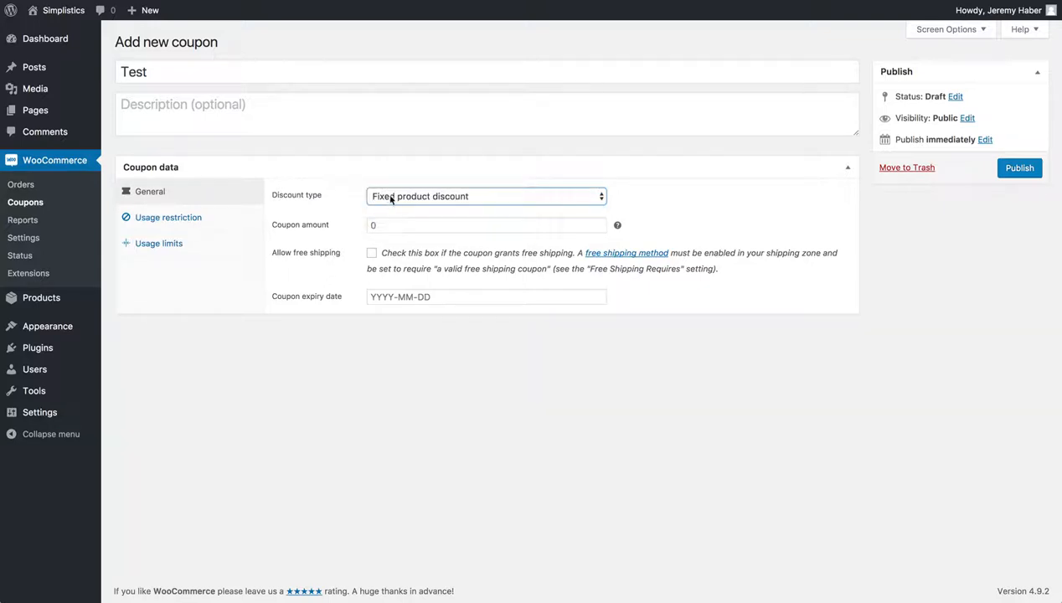
left_click(390, 199)
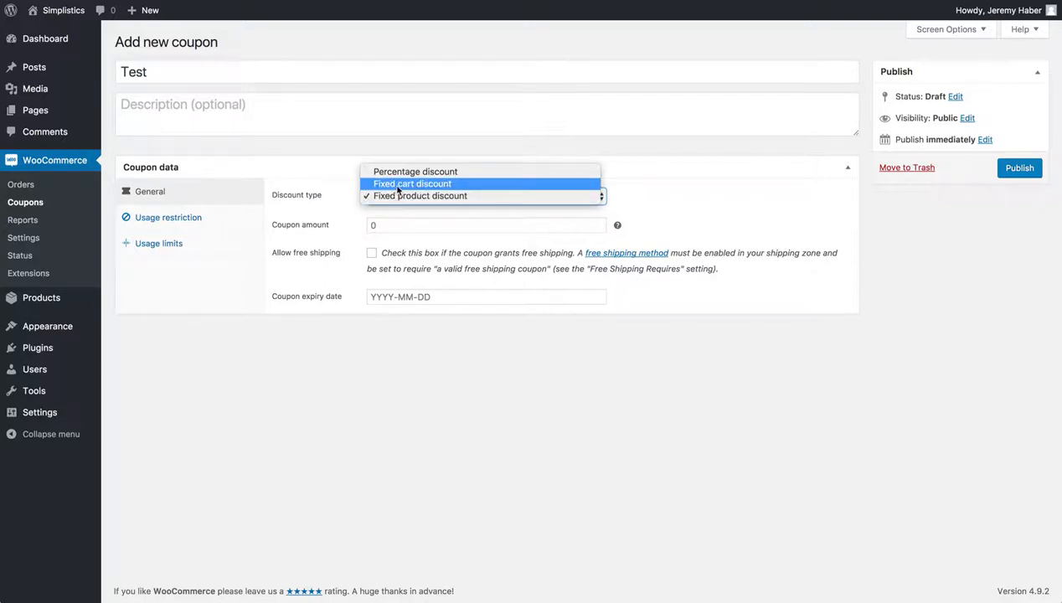
left_click(399, 185)
- Make the coupon a percentage discount with an amount of 10 and an expiry date of 2018-01-20
left_click(391, 234)
type("10")
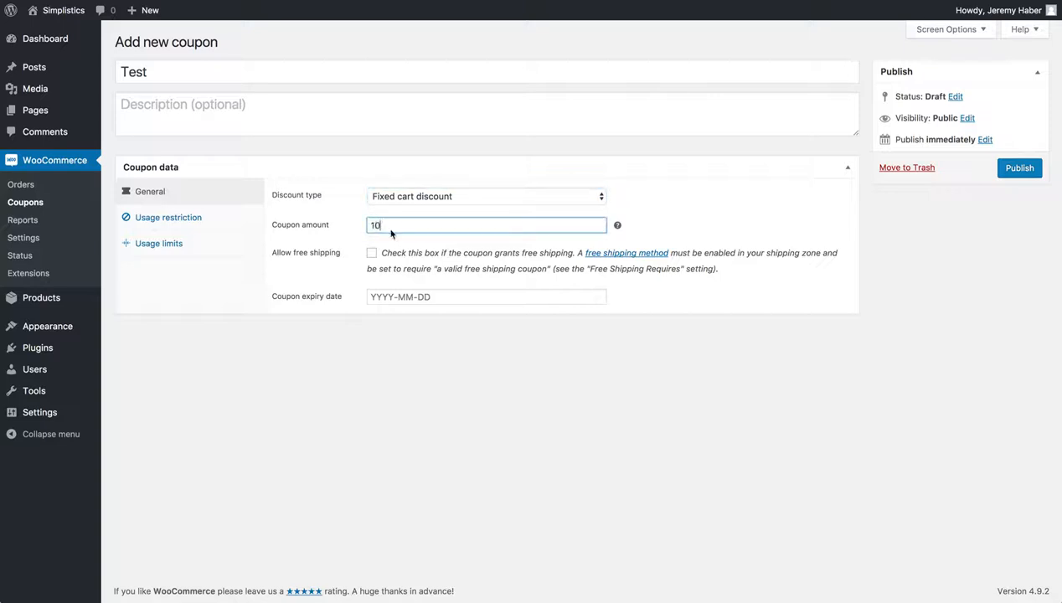
left_click(421, 197)
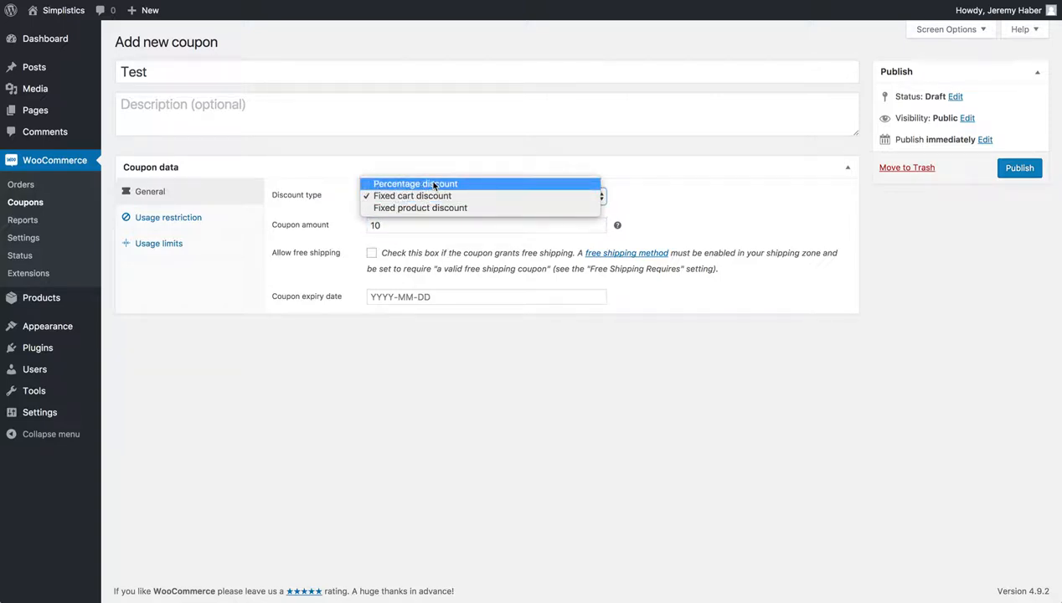
left_click(434, 186)
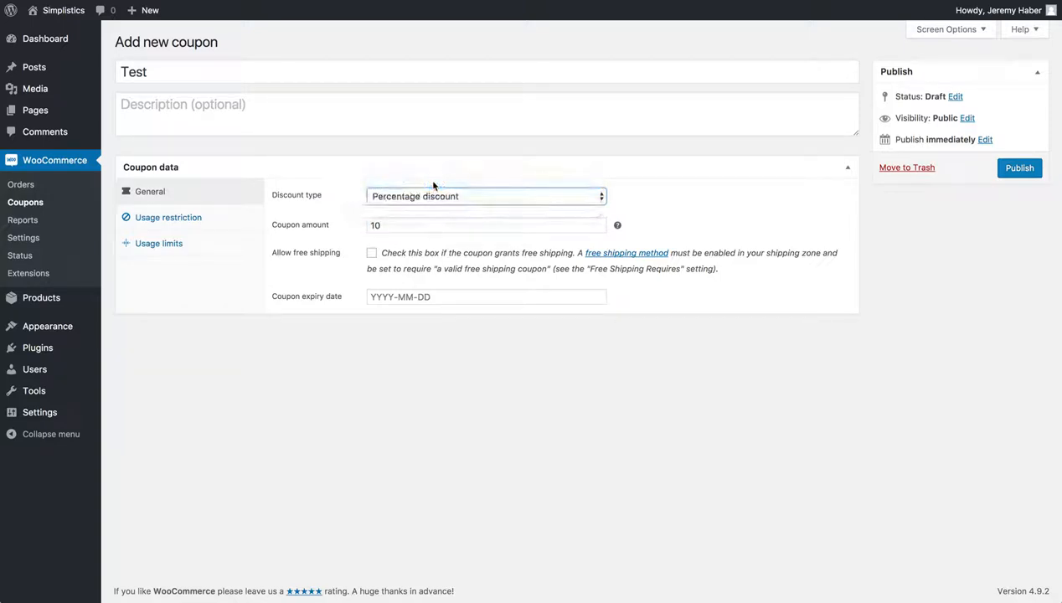
left_click(411, 225)
left_click_drag(405, 225, 316, 226)
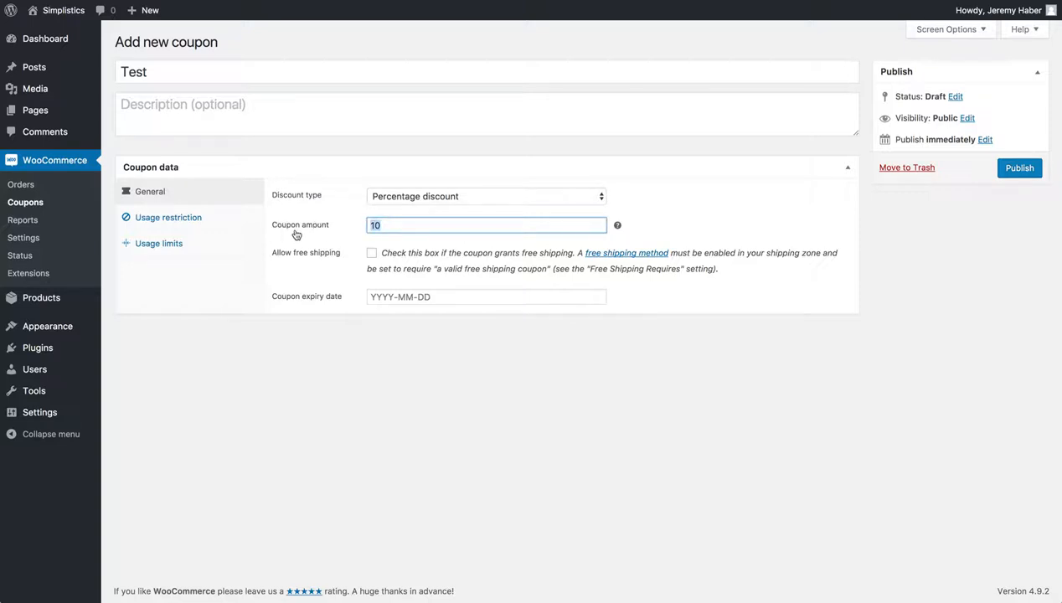
left_click(420, 198)
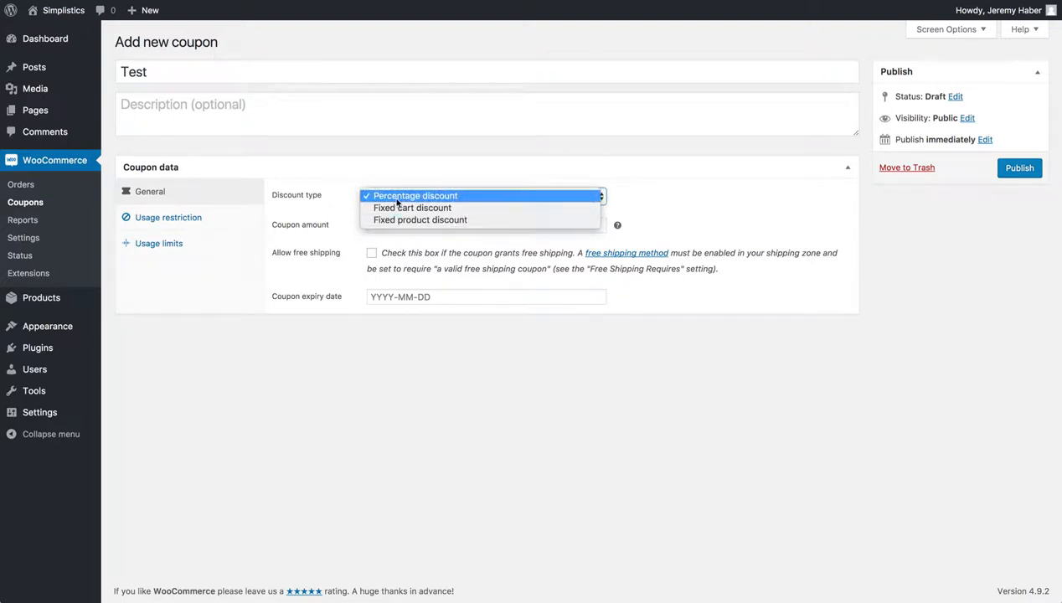
left_click(309, 201)
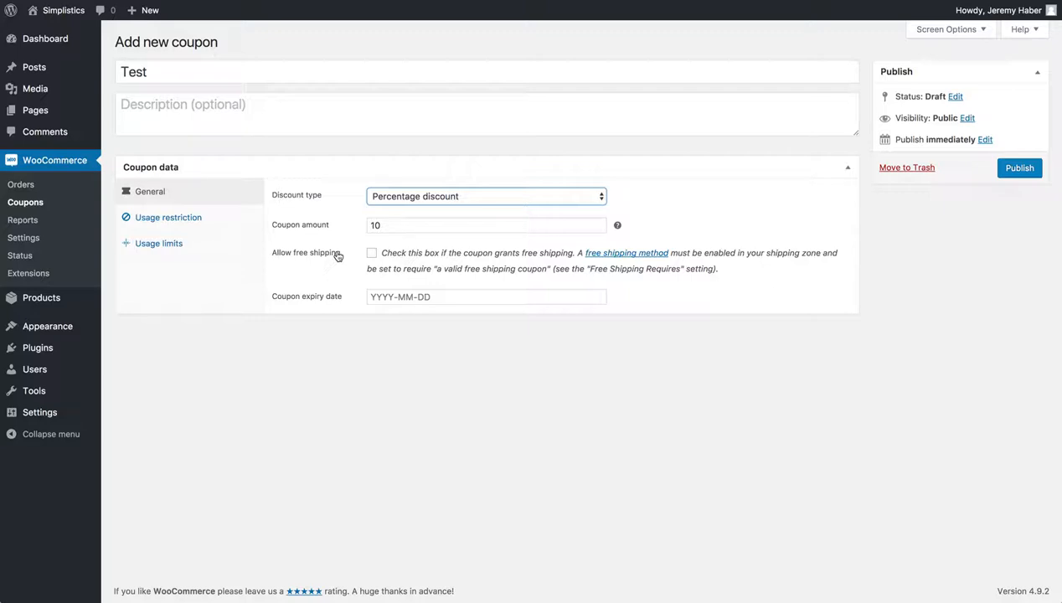
left_click(413, 298)
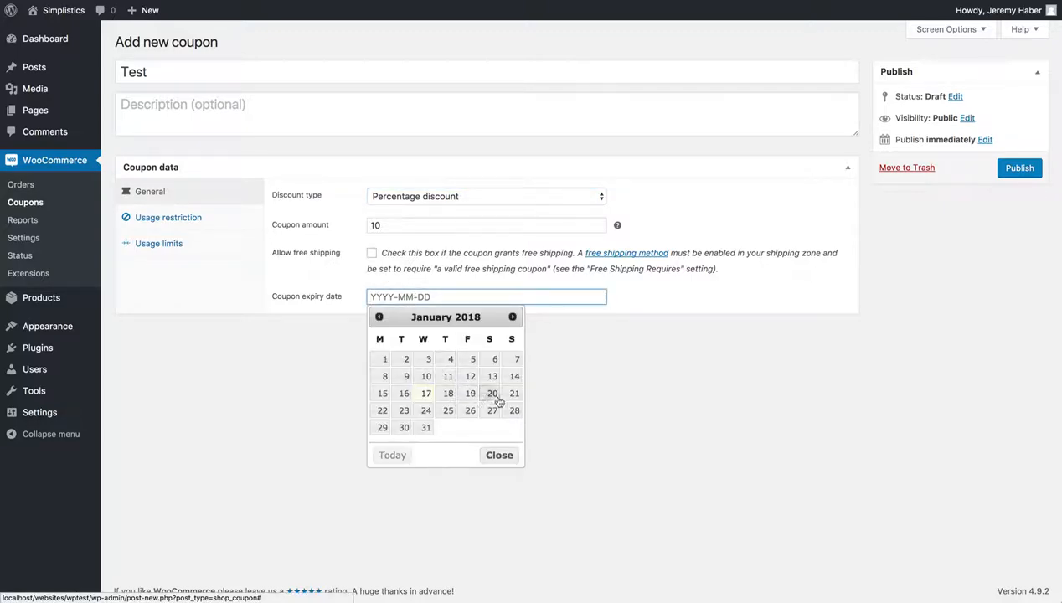
left_click(494, 397)
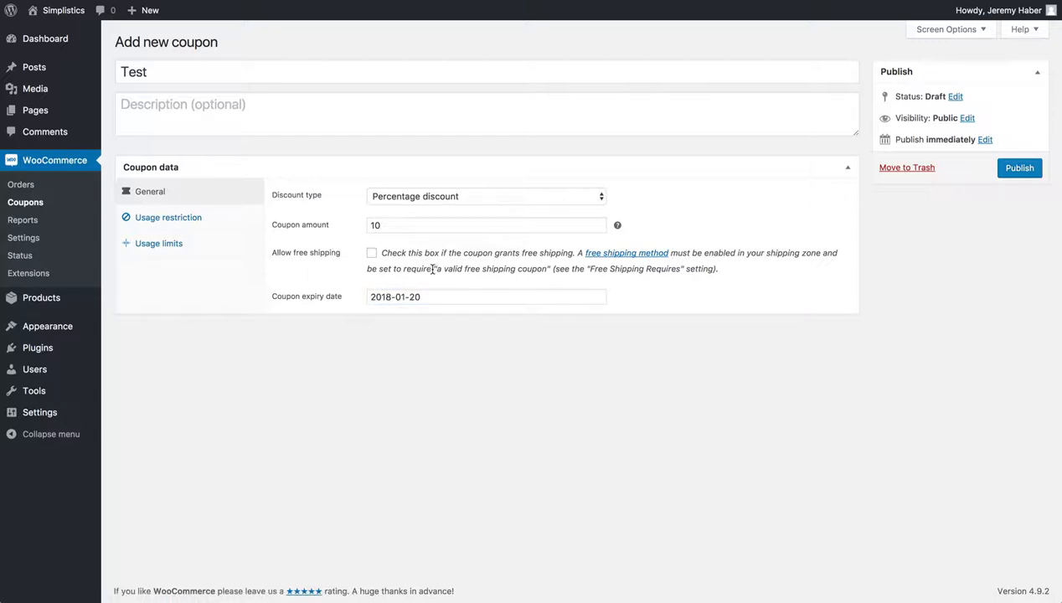
- Restrict the coupon to a minimum spend of 200, a maximum spend of 1000 and individual use only
left_click(243, 225)
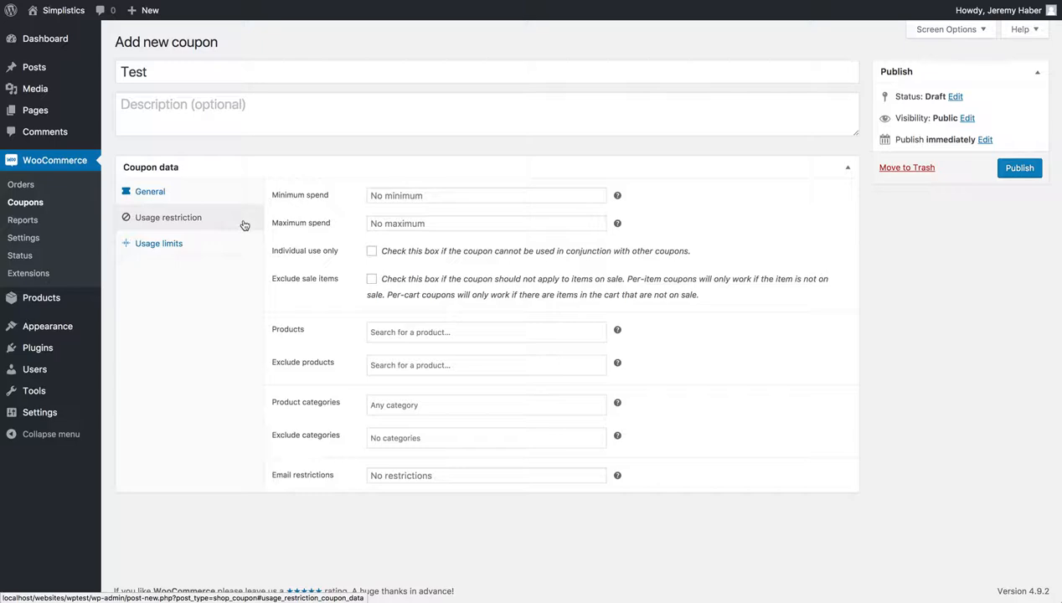
left_click(388, 194)
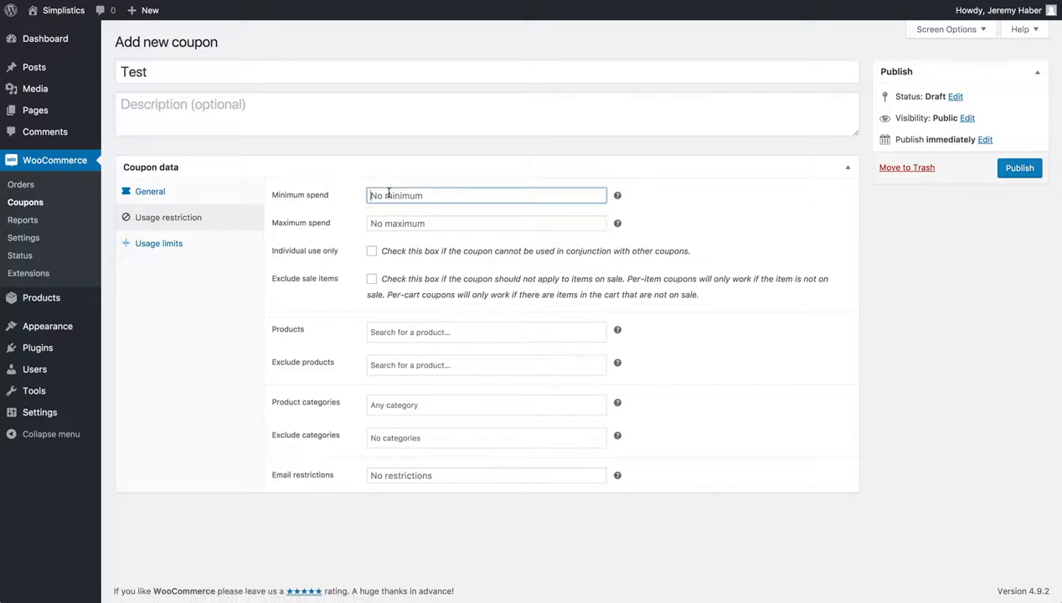
type("200")
left_click(403, 226)
type("1000")
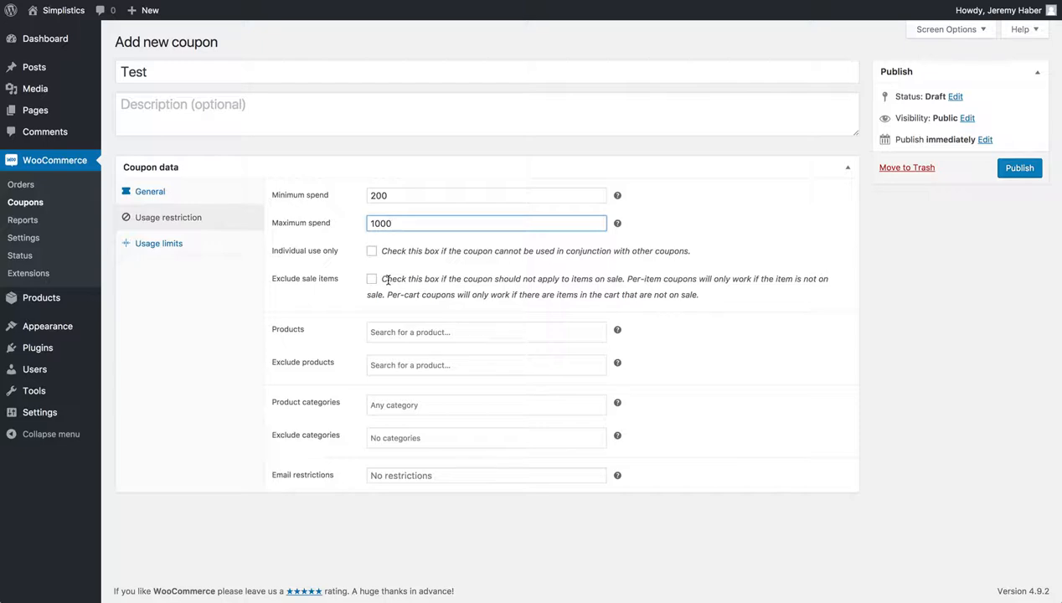
left_click(372, 253)
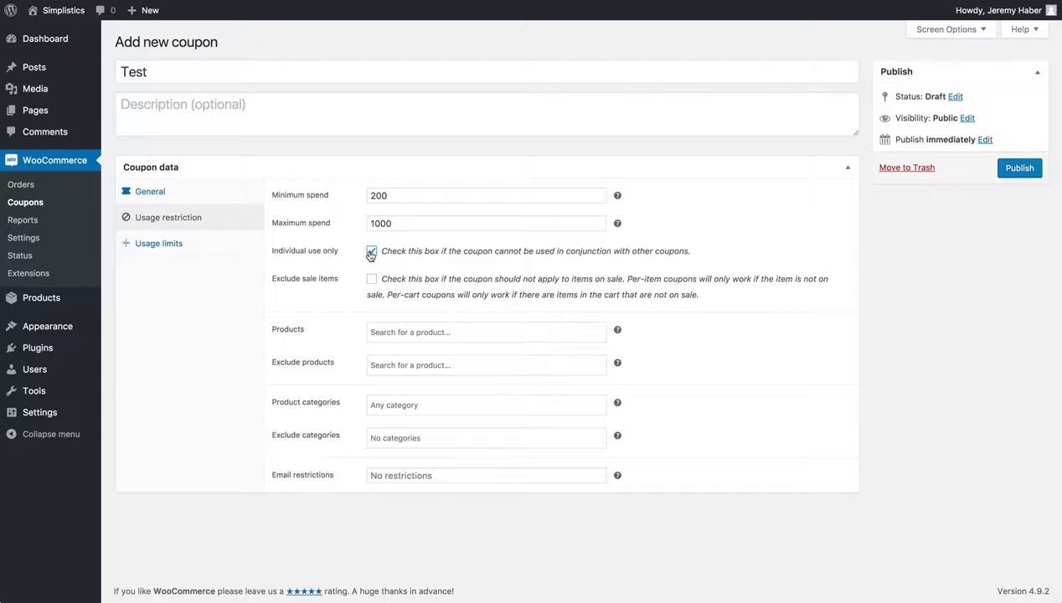
- Examine the coupon's product, category and email restriction options and its usage limits
left_click(392, 329)
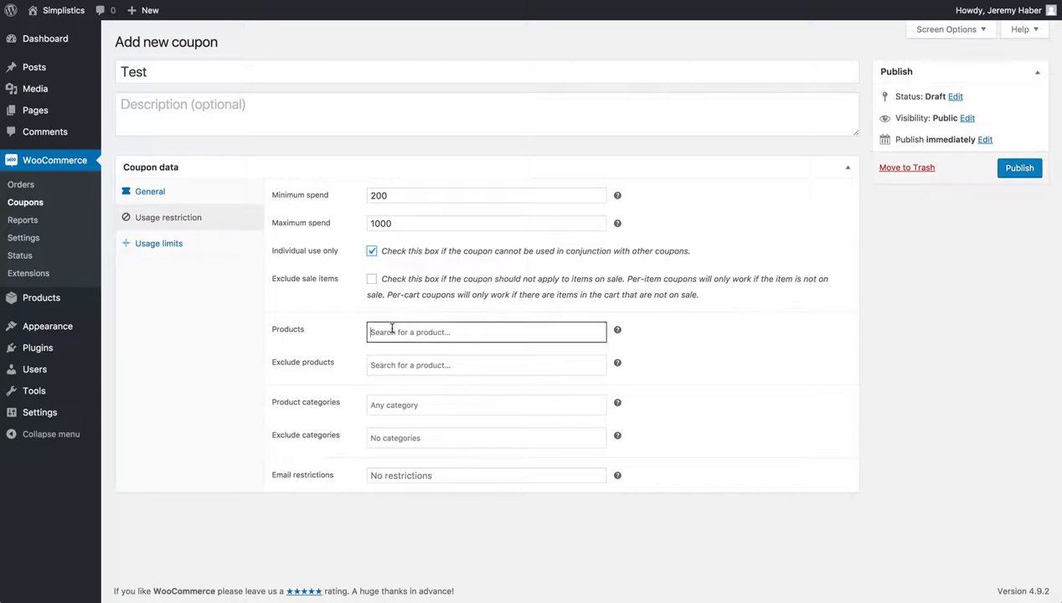
left_click(341, 331)
left_click(379, 476)
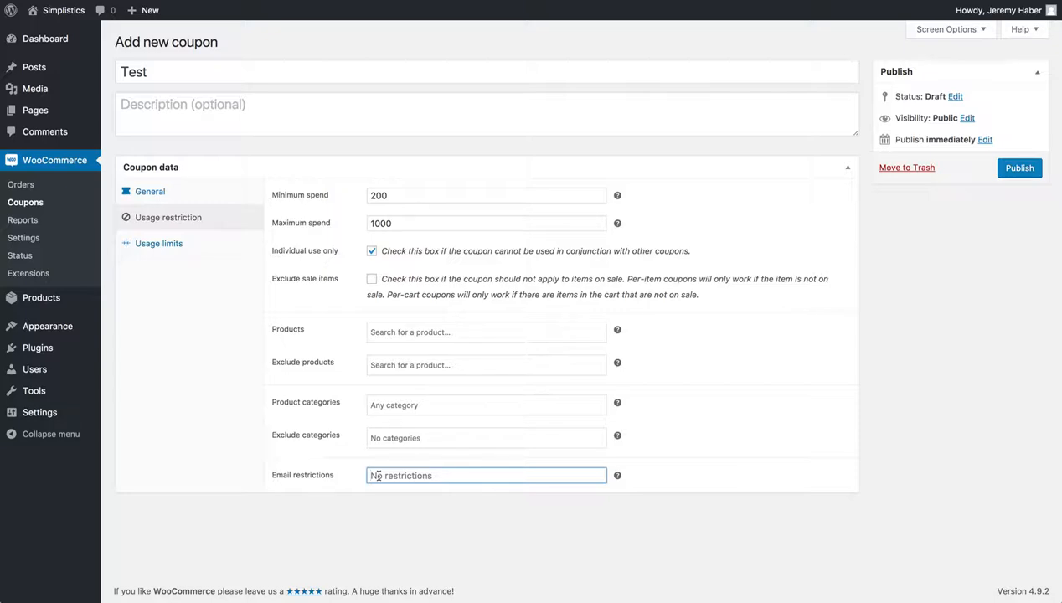
left_click(377, 475)
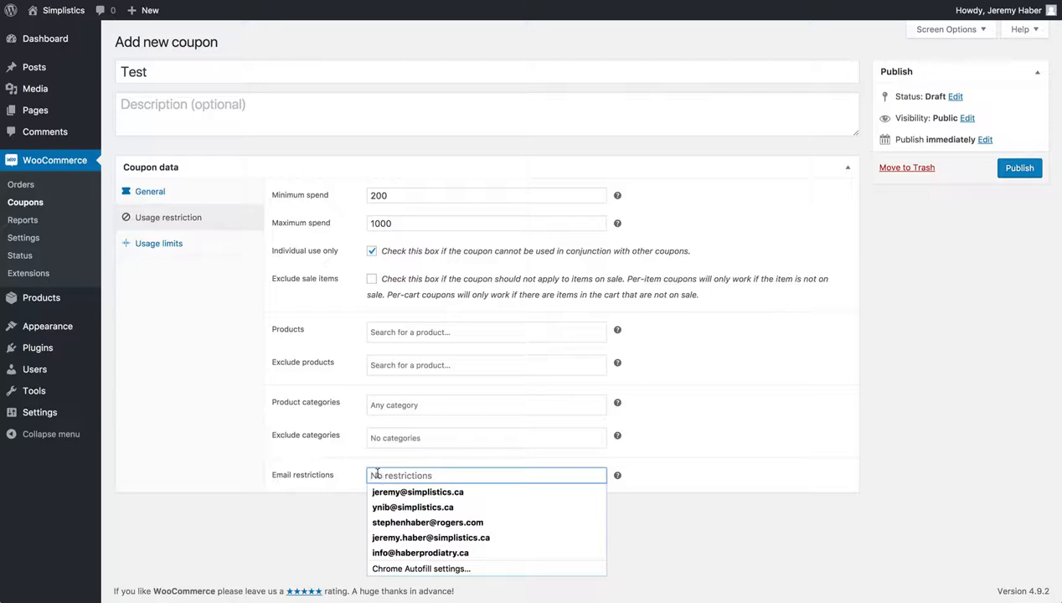
left_click(338, 459)
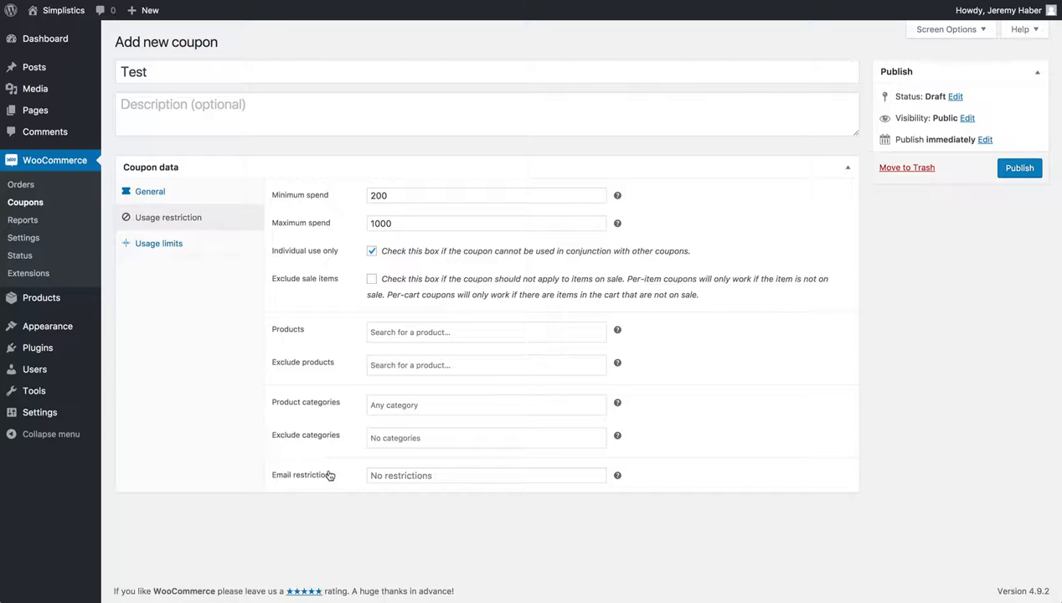
left_click(176, 247)
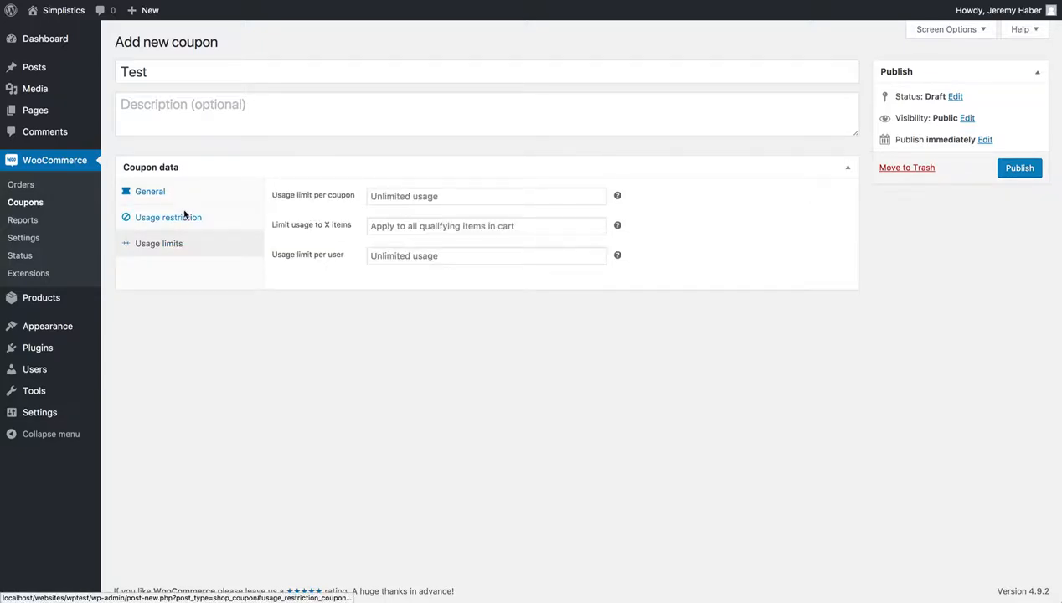
left_click(186, 217)
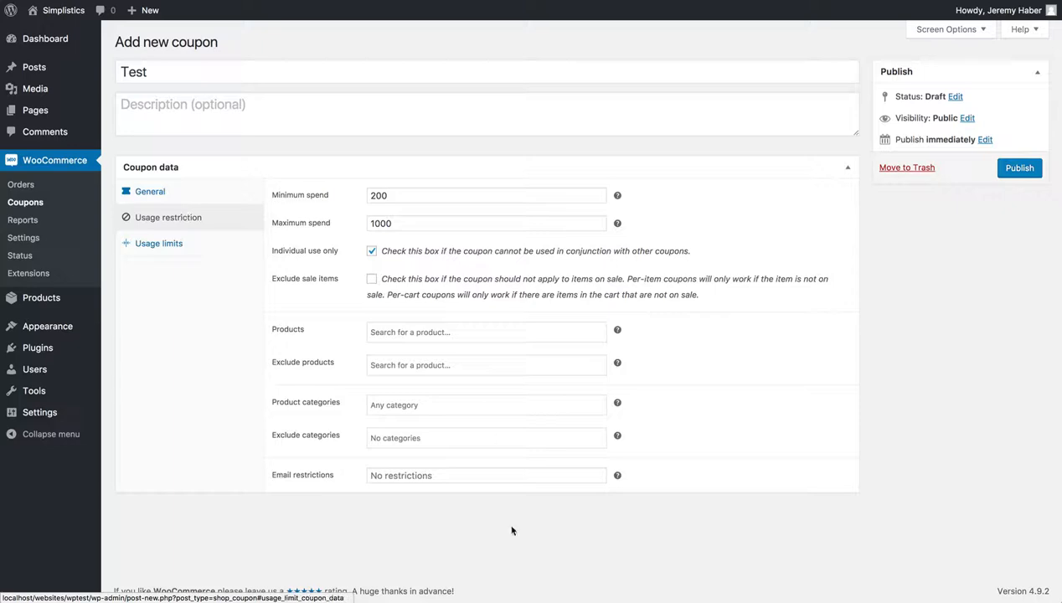
- Set the usage limit to 100 per coupon and 1 per user, and publish the coupon
left_click(216, 252)
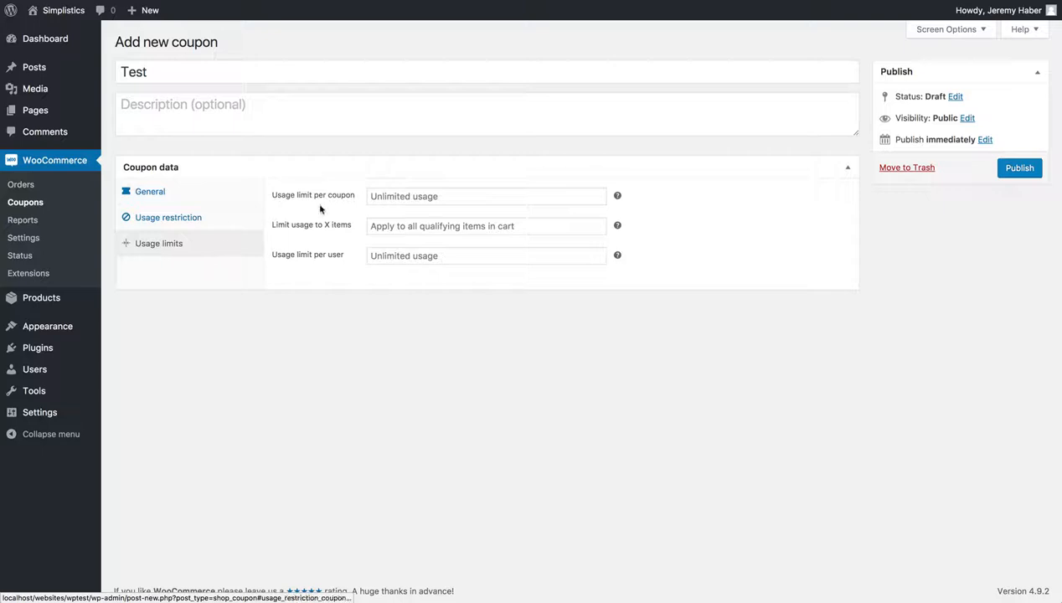
left_click(374, 195)
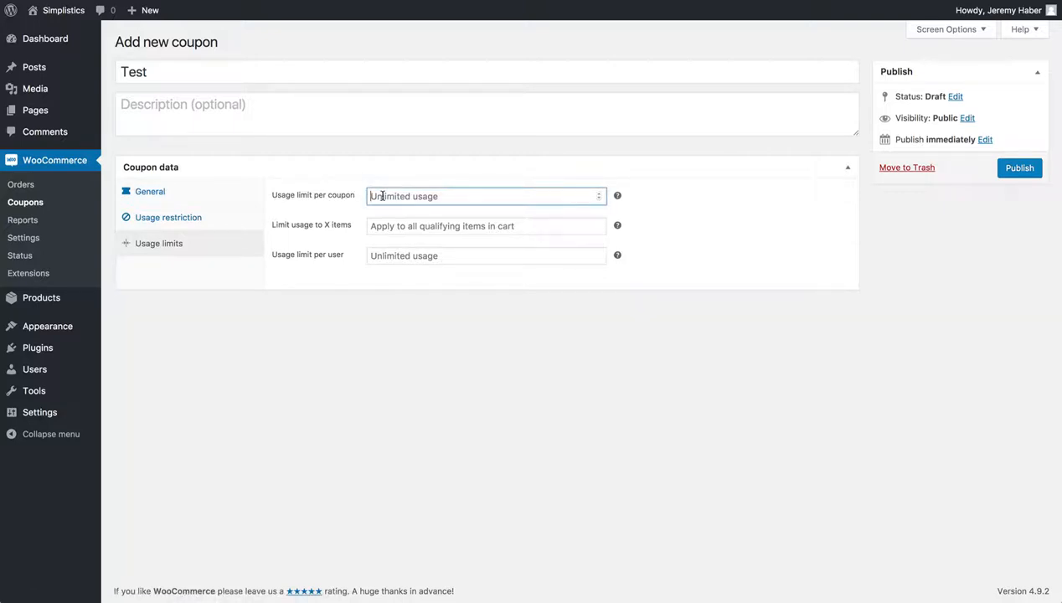
type("100")
left_click(428, 258)
type("1")
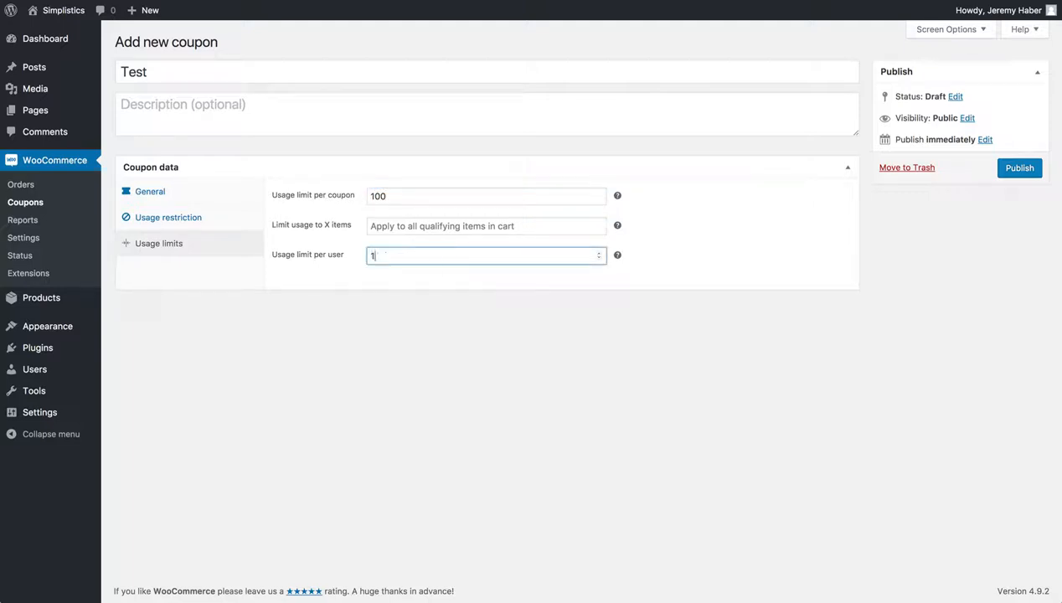
left_click(432, 222)
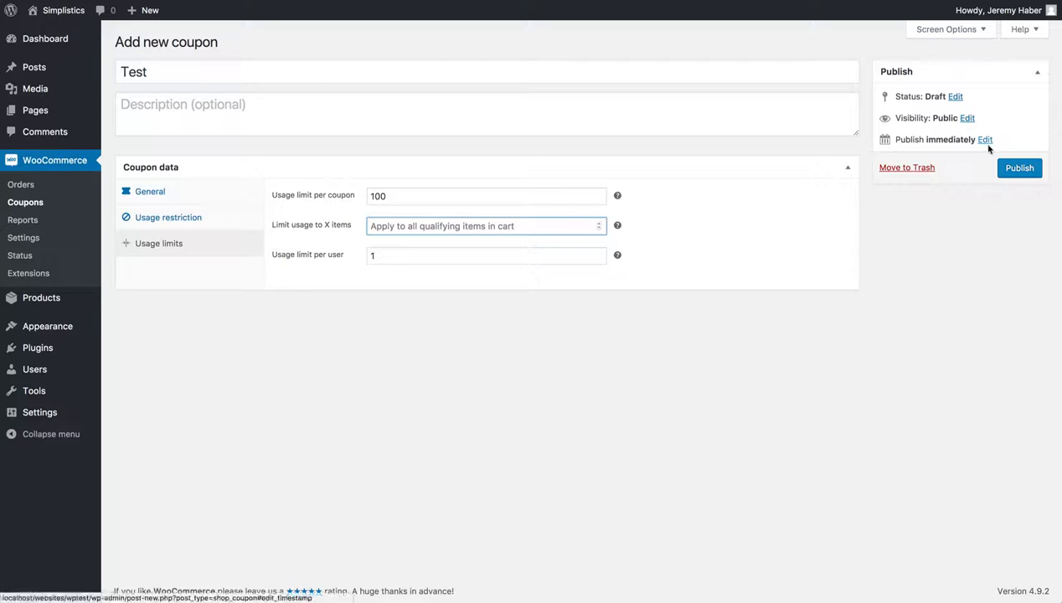
left_click(1010, 174)
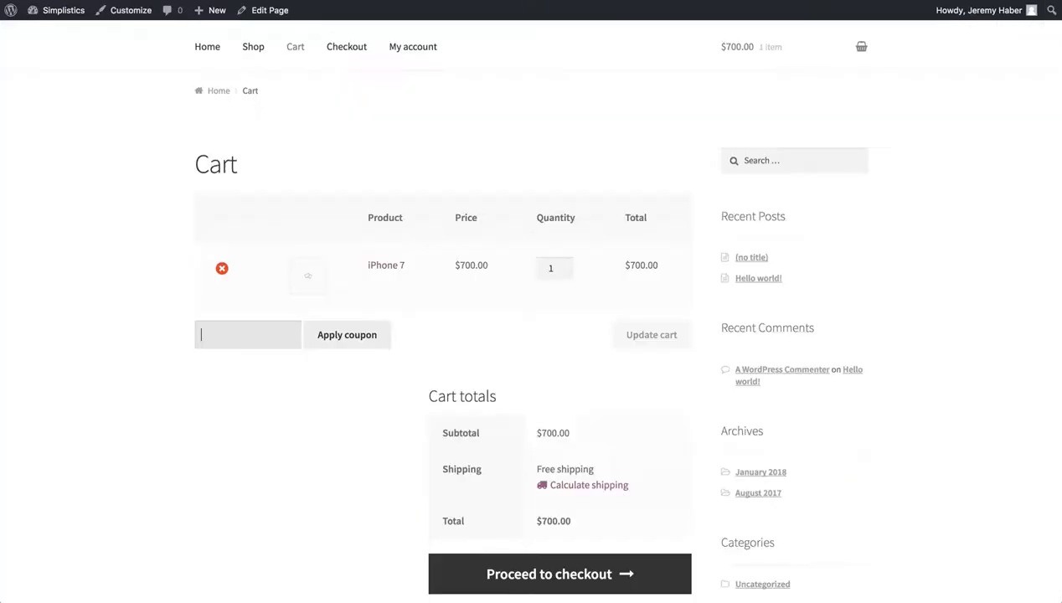
- Apply the coupon code Test to the cart and open the shipping calculator in the cart totals
type("Test")
left_click(362, 344)
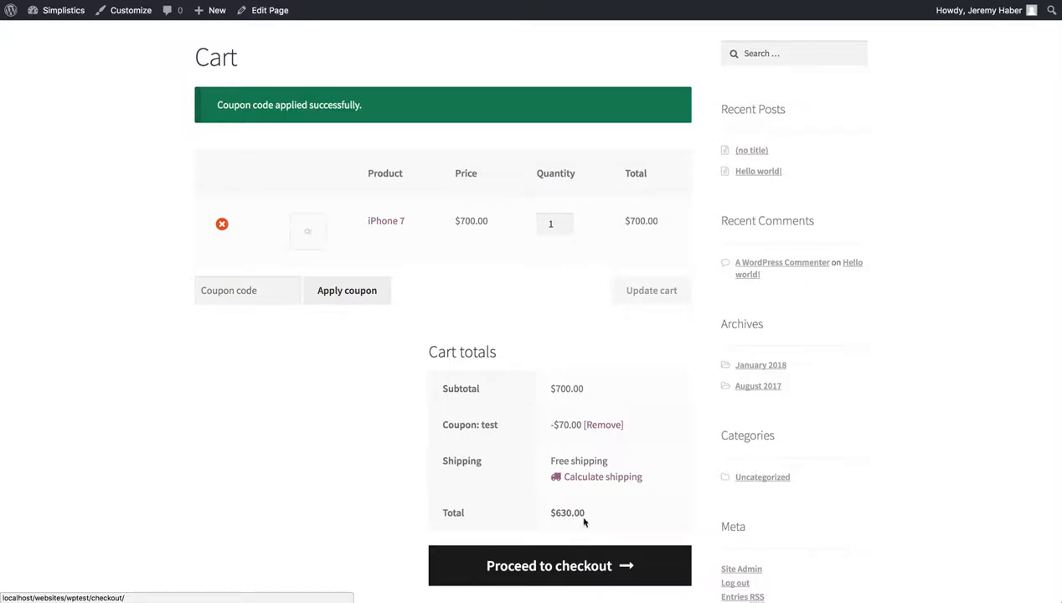
left_click_drag(549, 460, 616, 462)
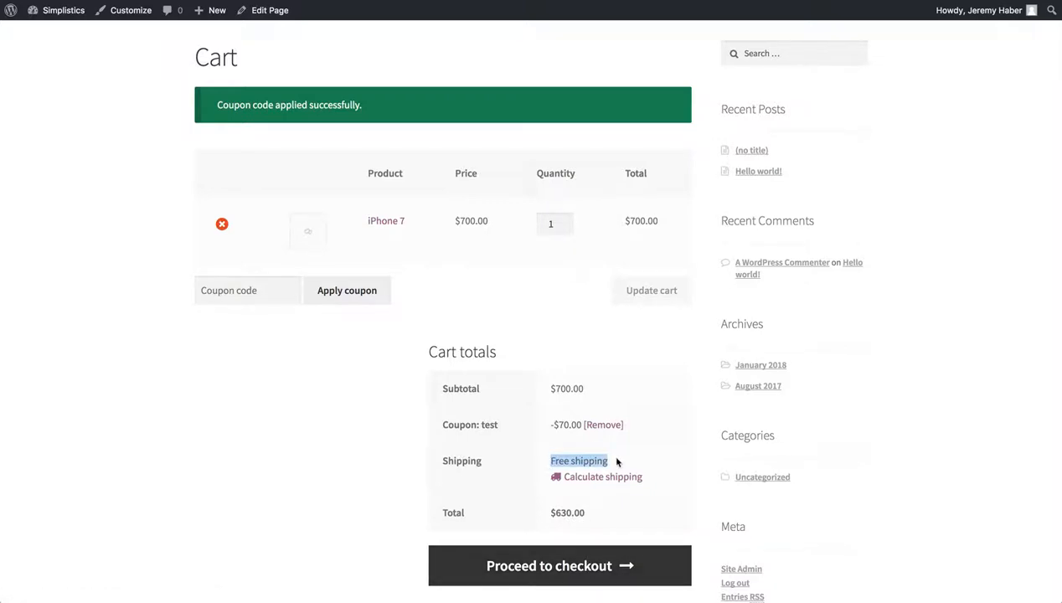
left_click(617, 461)
left_click(588, 486)
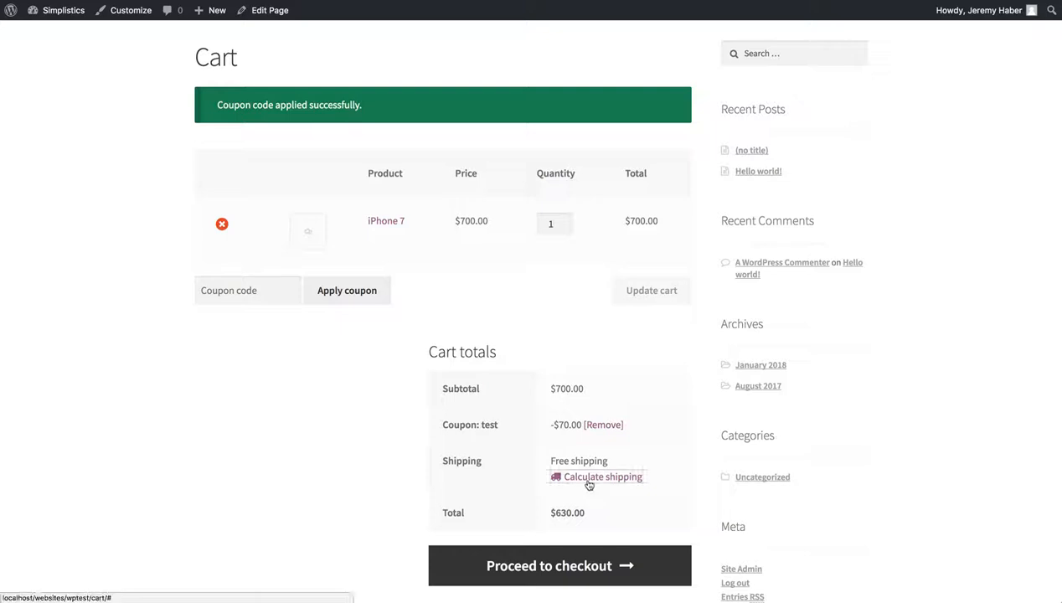
- Recalculate the cart's shipping for the state of Alaska in United States (US) and check the resulting shipping rate
left_click(584, 508)
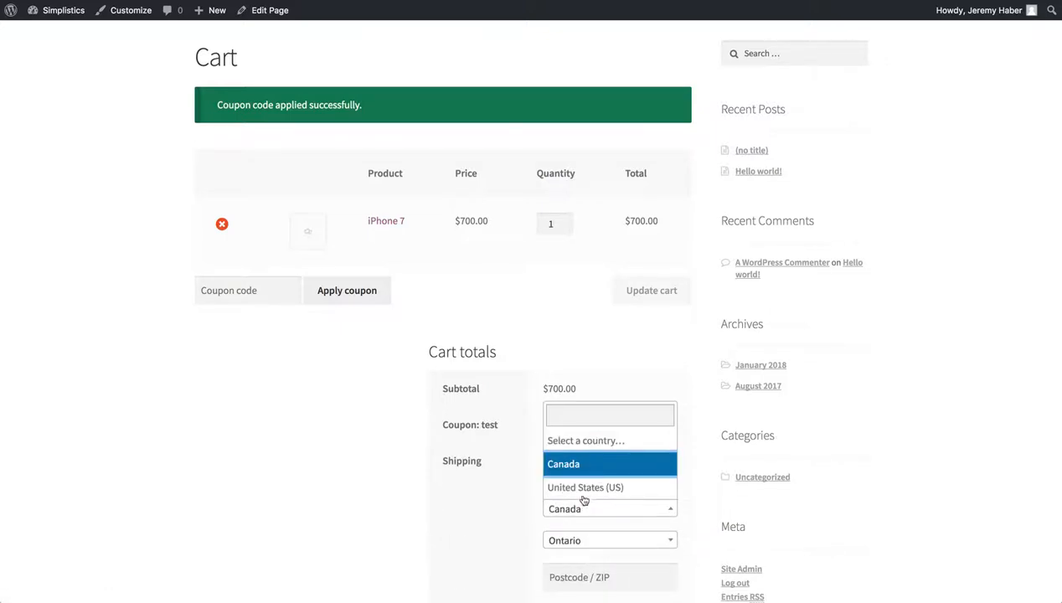
left_click(584, 492)
scroll(589, 468, "down", 2)
left_click(589, 465)
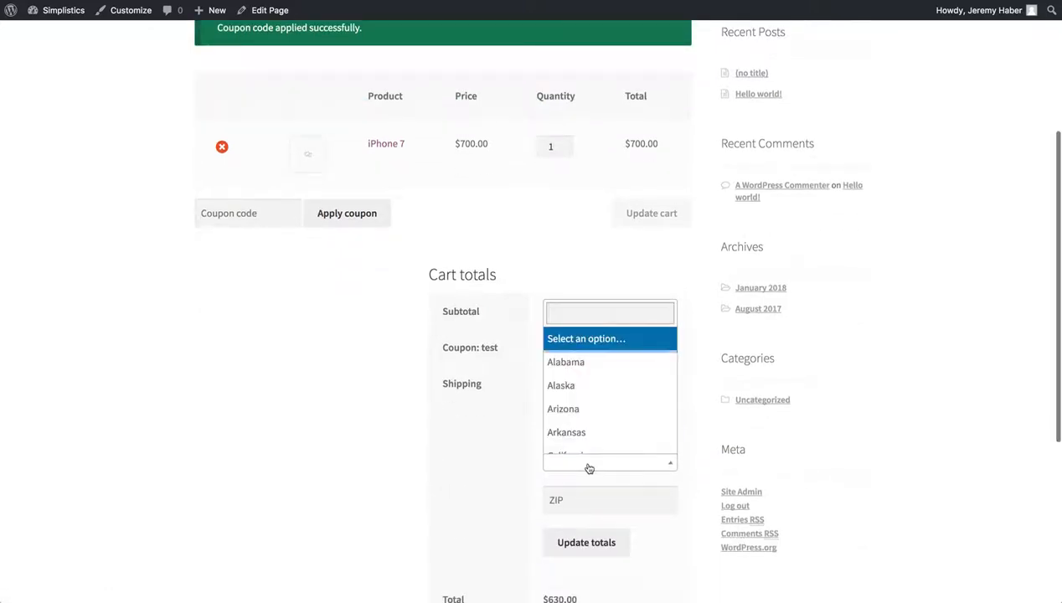
left_click(600, 386)
left_click(589, 544)
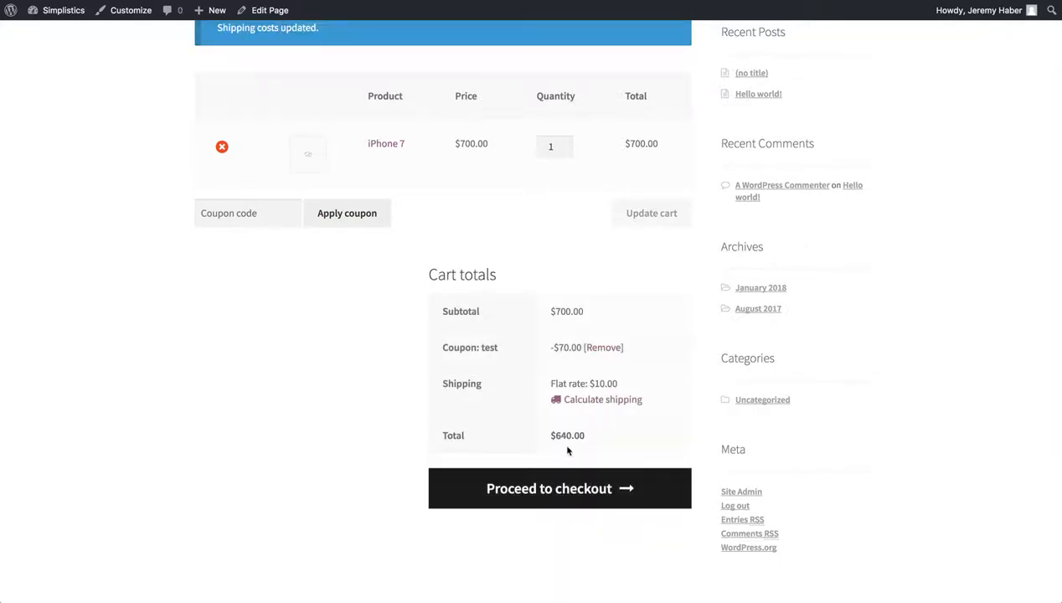
left_click_drag(558, 383, 634, 390)
left_click(634, 391)
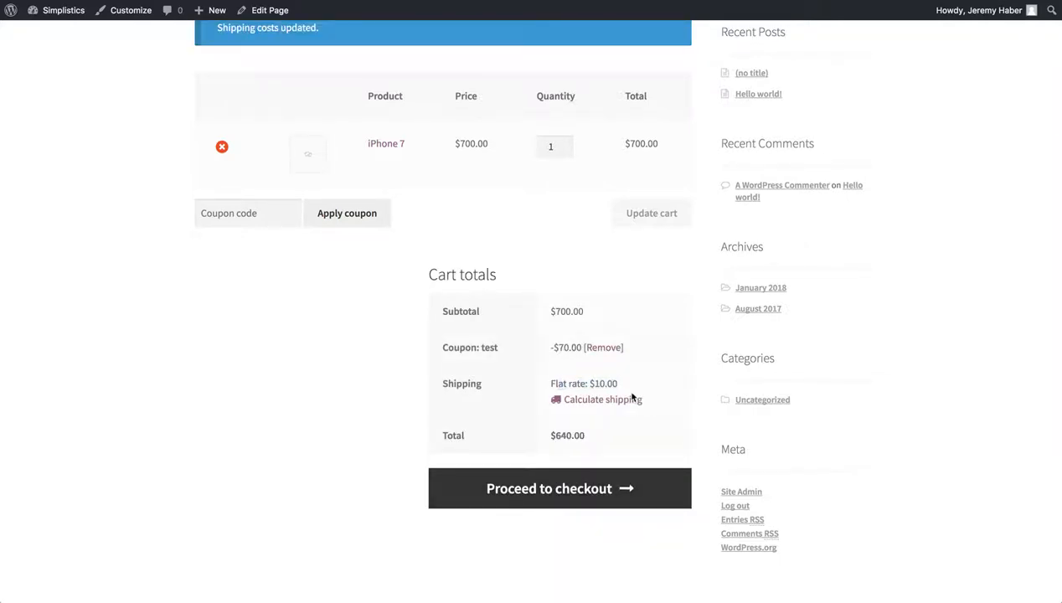
- Proceed to checkout and examine the billing details, order summary and payment options
left_click(581, 484)
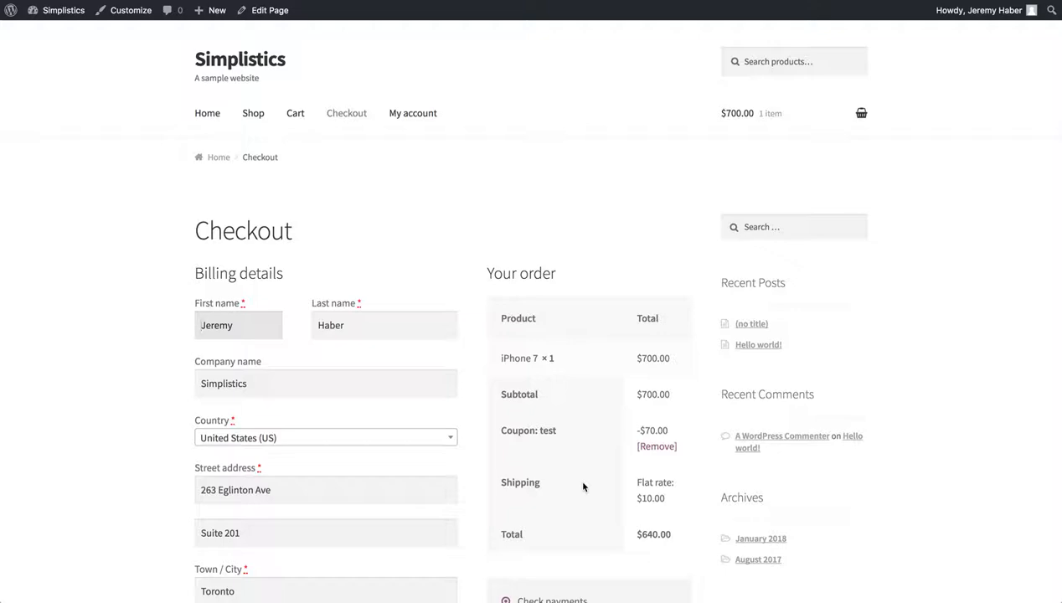
scroll(468, 421, "down", 5)
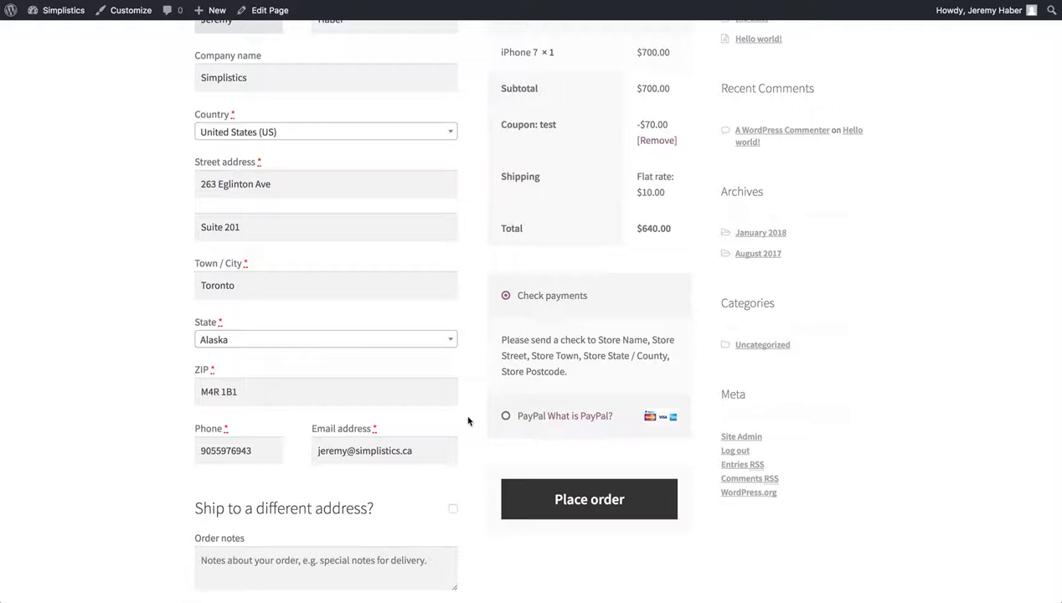
scroll(468, 421, "up", 2)
scroll(468, 419, "down", 6)
scroll(468, 419, "up", 5)
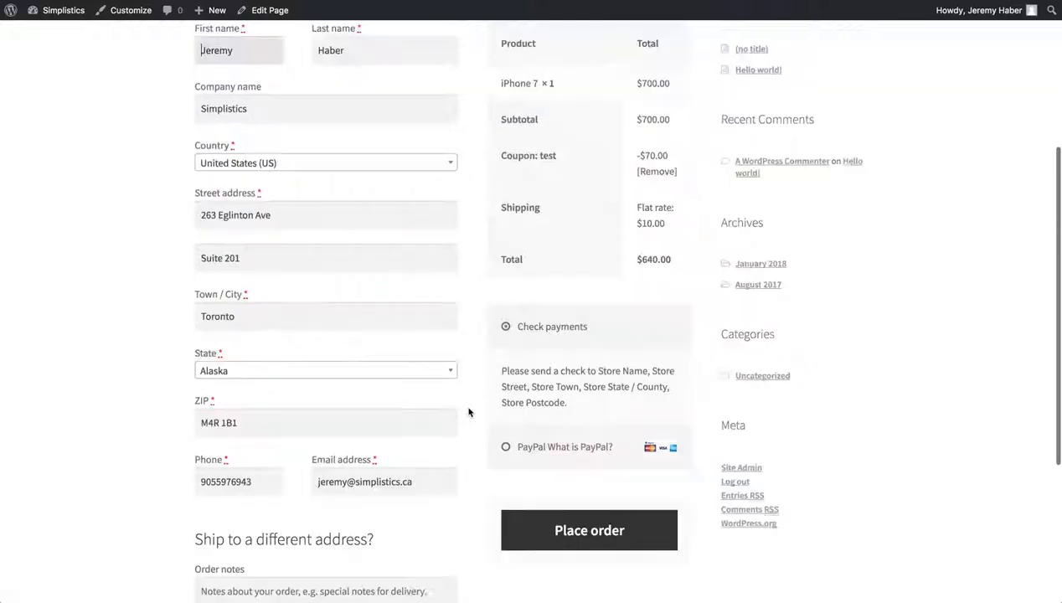
scroll(469, 411, "up", 1)
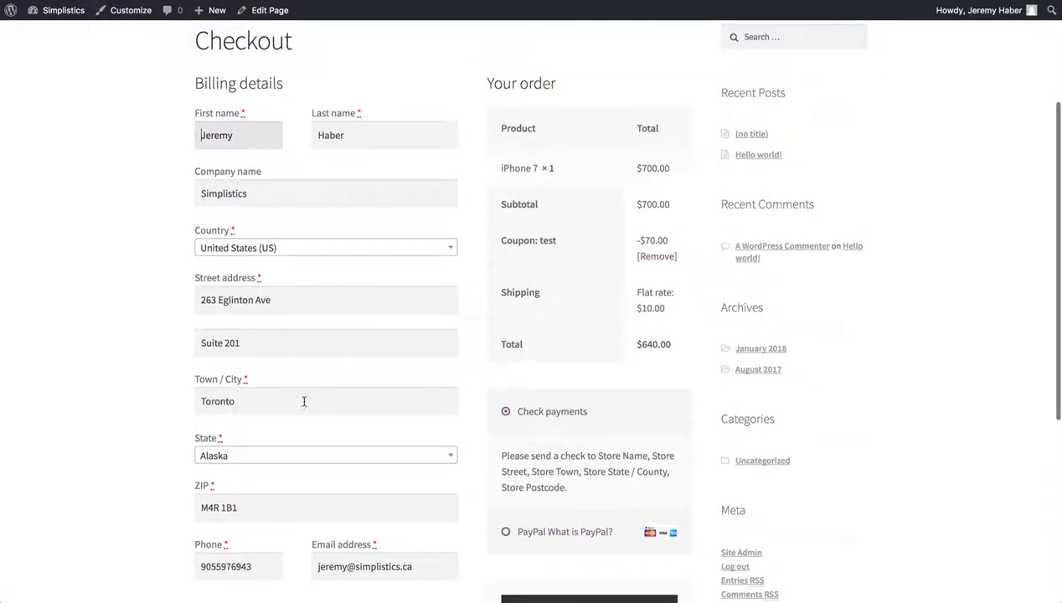
left_click(314, 302)
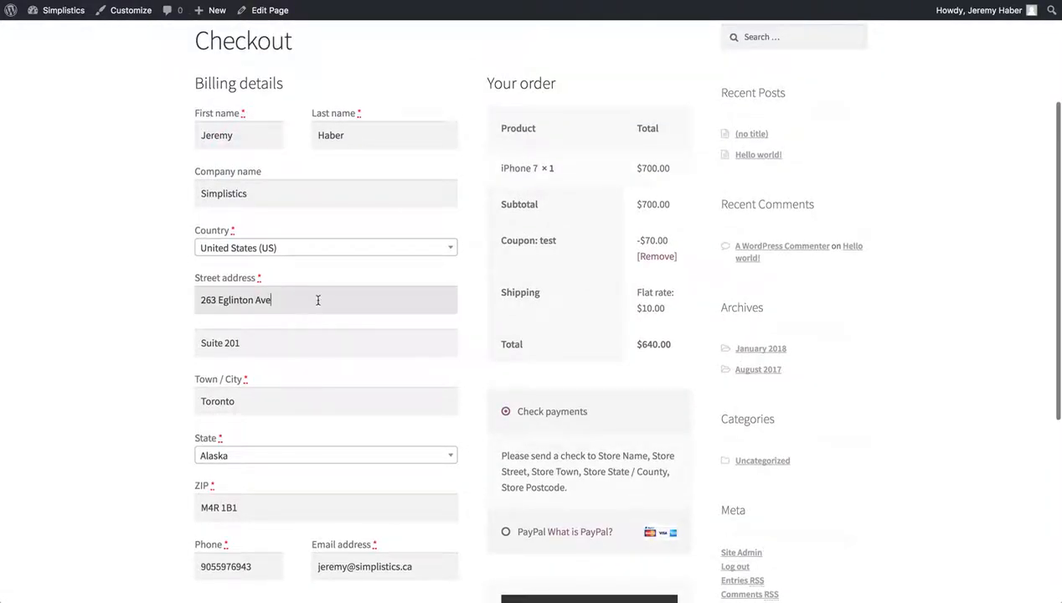
left_click(329, 201)
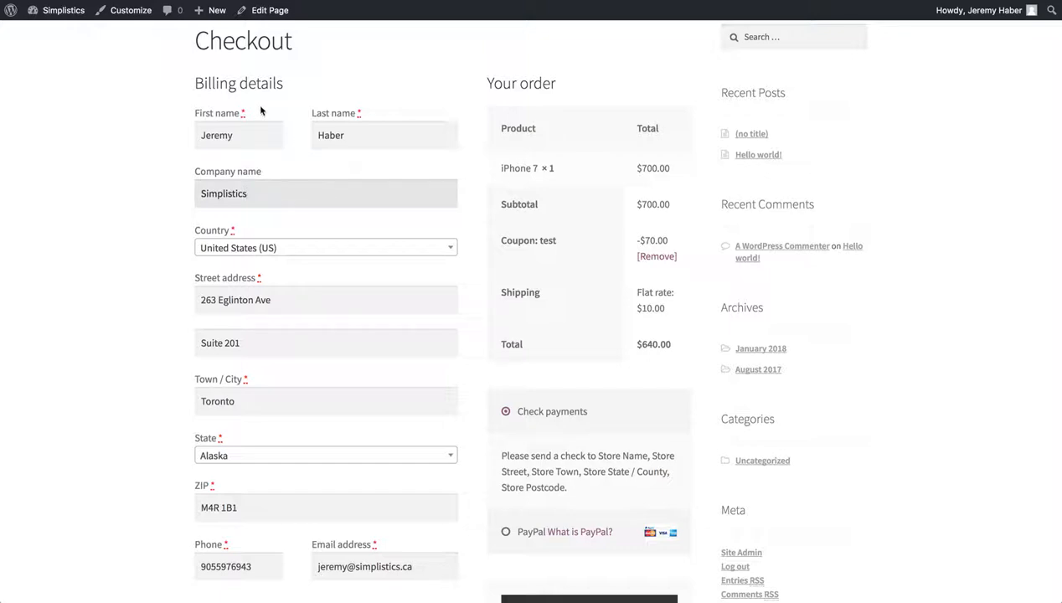
scroll(261, 109, "down", 5)
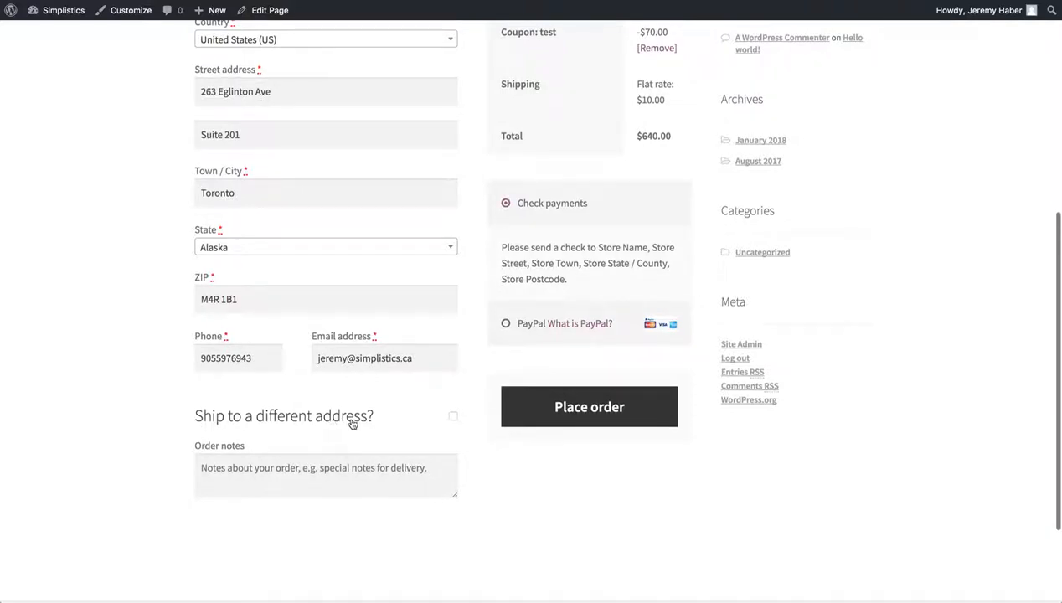
- Enable shipping to a different address at checkout and set the shipping country to Canada
left_click(453, 418)
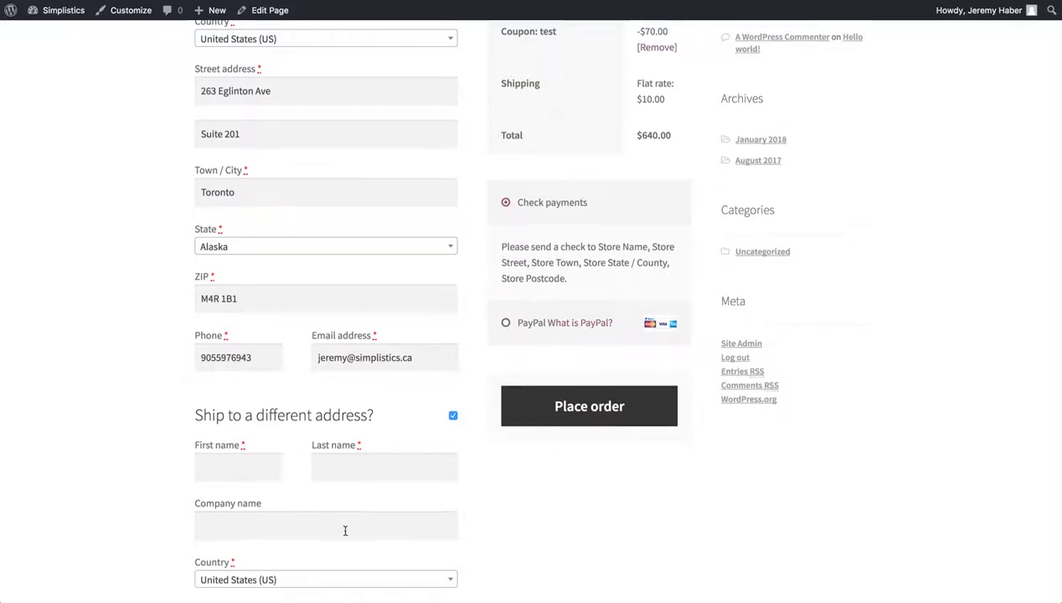
scroll(346, 516, "down", 3)
left_click(360, 483)
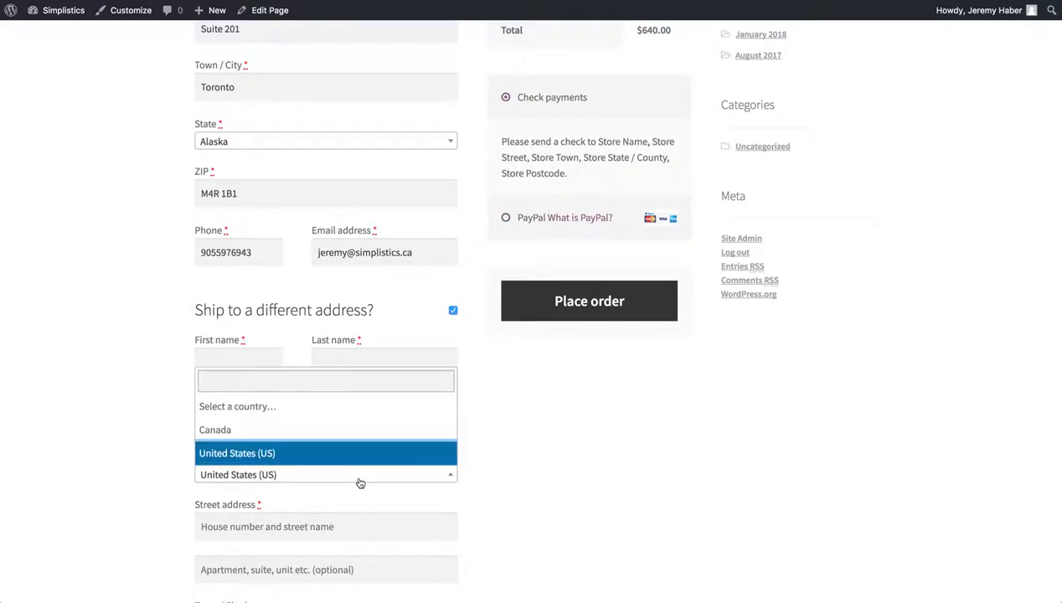
left_click(368, 429)
- Replace the Canadian postal code in the billing details with a five-digit US ZIP code
scroll(533, 418, "up", 4)
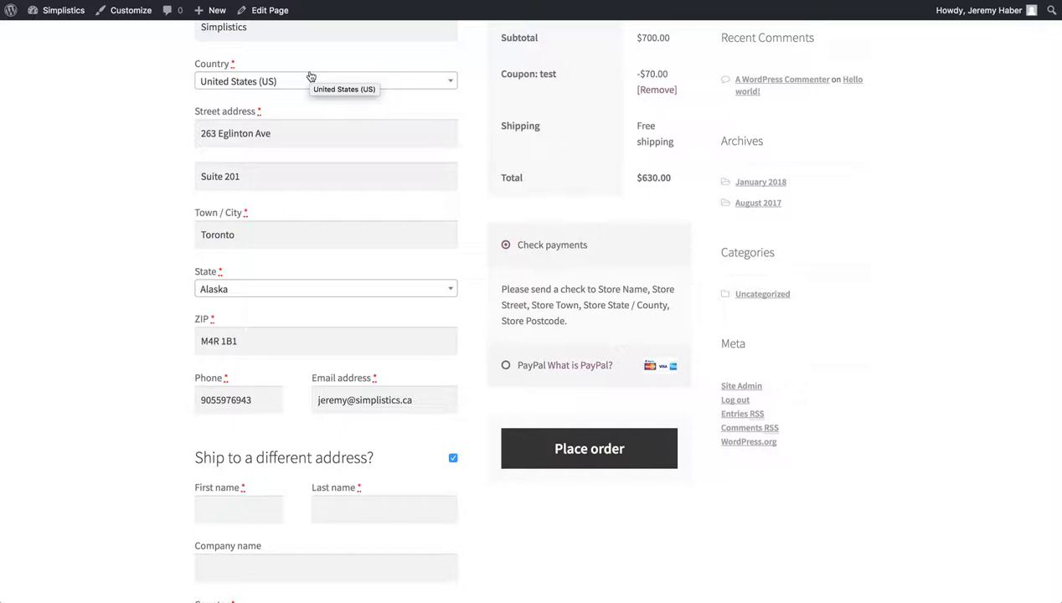
scroll(310, 76, "up", 1)
triple_click(235, 348)
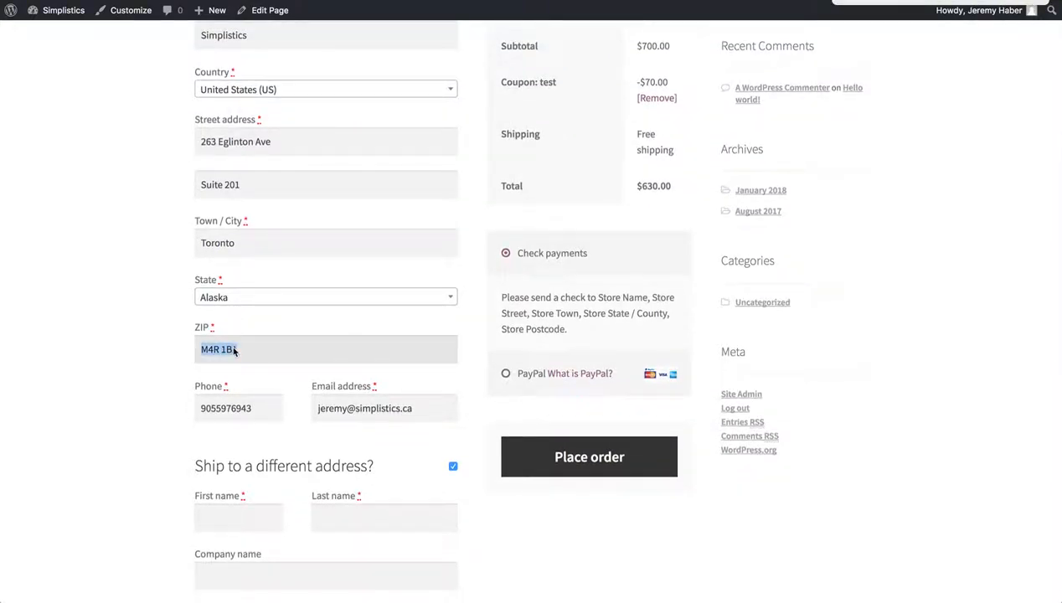
type("90210")
scroll(232, 354, "up", 3)
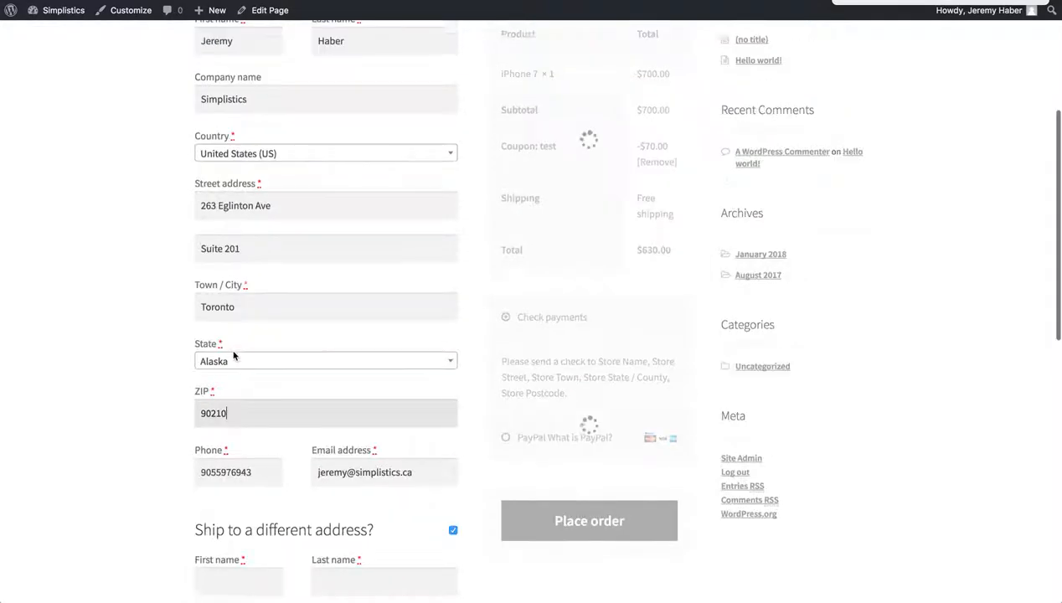
- Fill in the shipping details with first name Test, the saved autofill address and last name Test
scroll(234, 355, "down", 10)
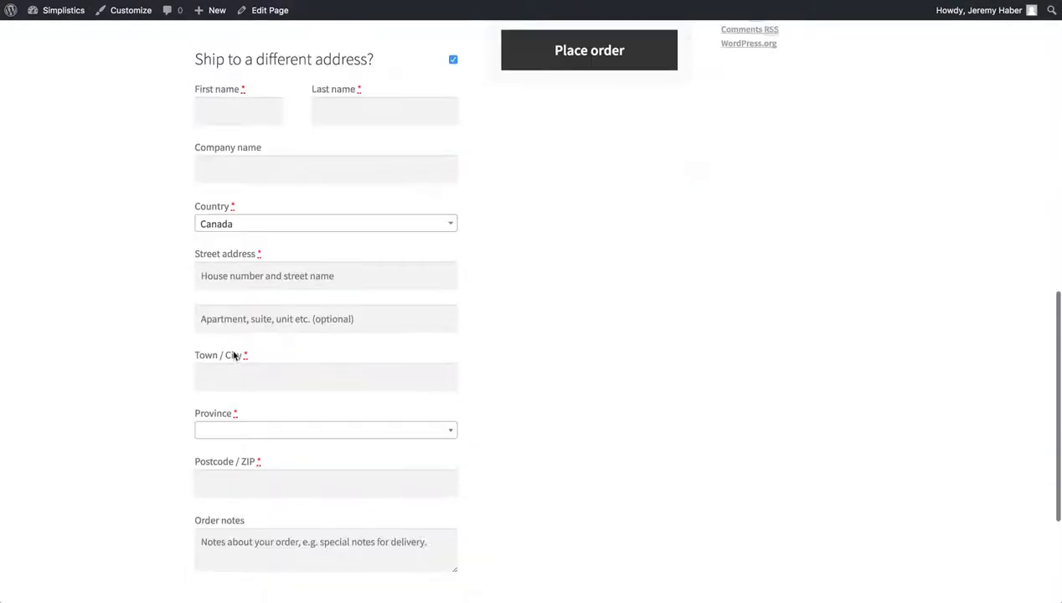
scroll(234, 356, "up", 3)
scroll(233, 356, "up", 1)
left_click(257, 267)
type("Test")
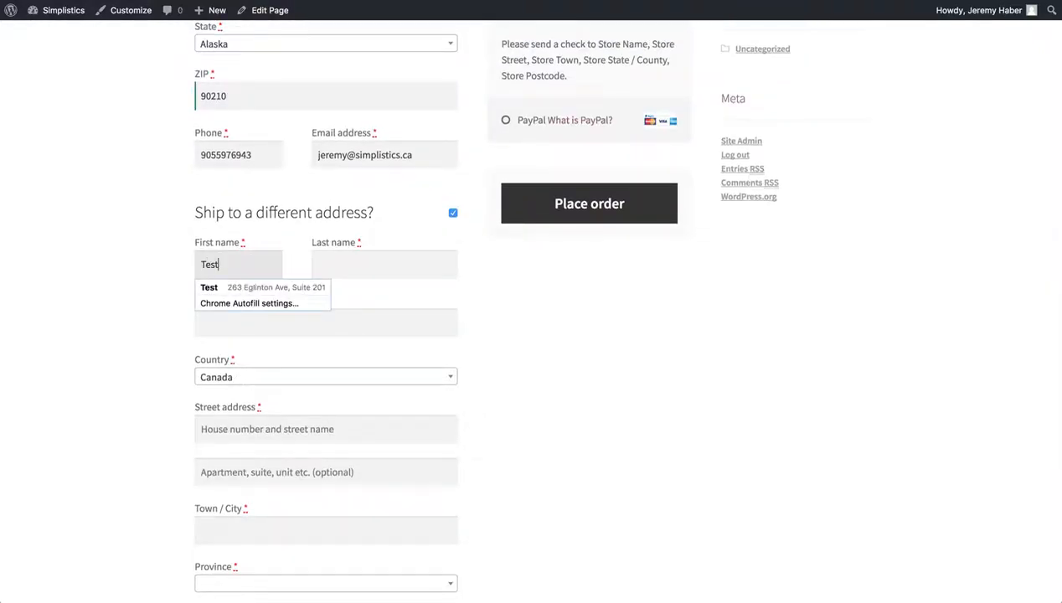
left_click(240, 288)
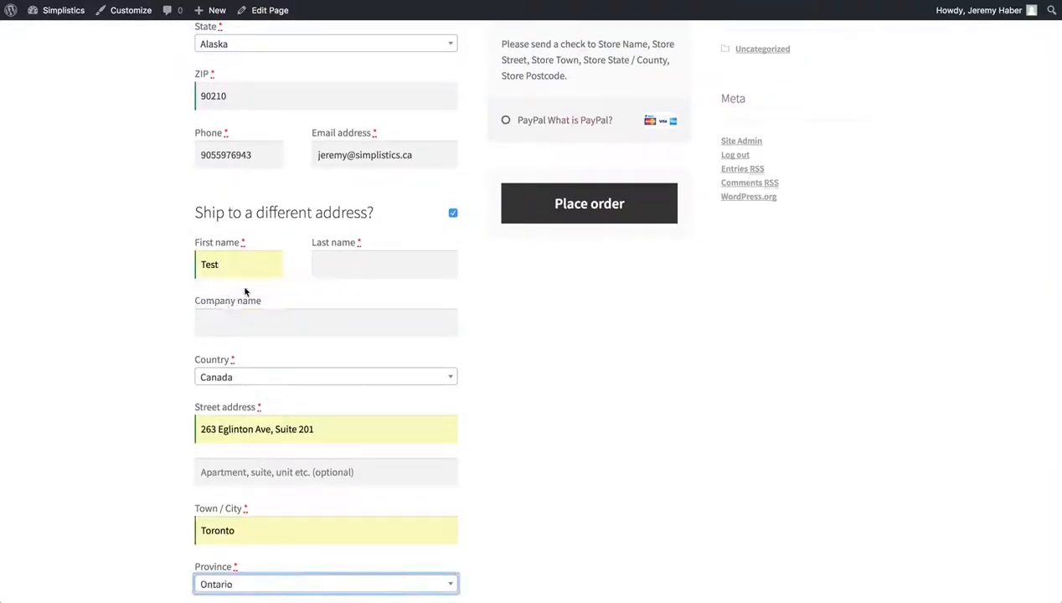
scroll(263, 312, "down", 5)
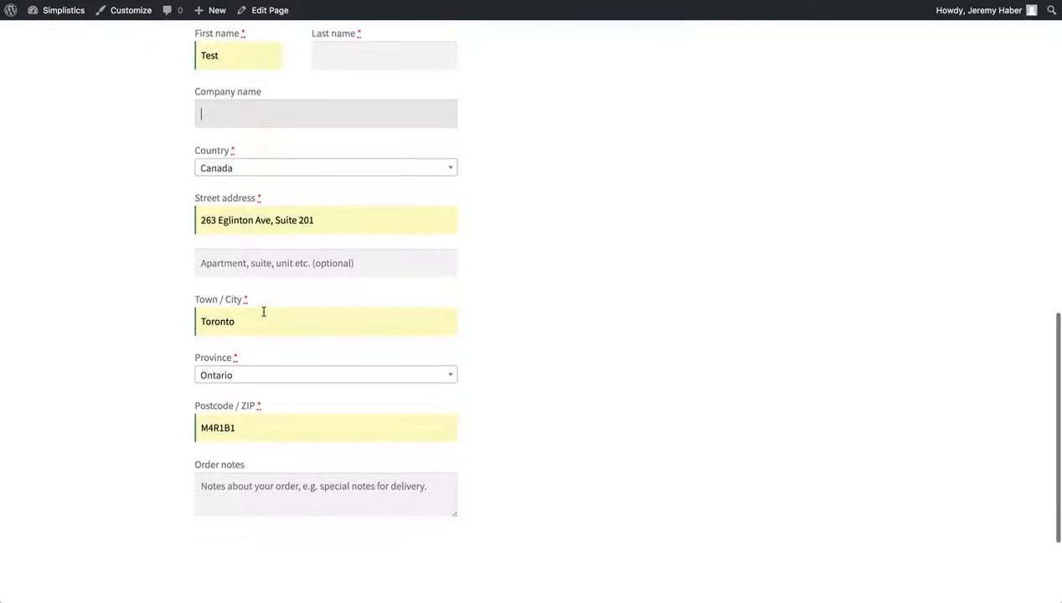
scroll(263, 312, "up", 2)
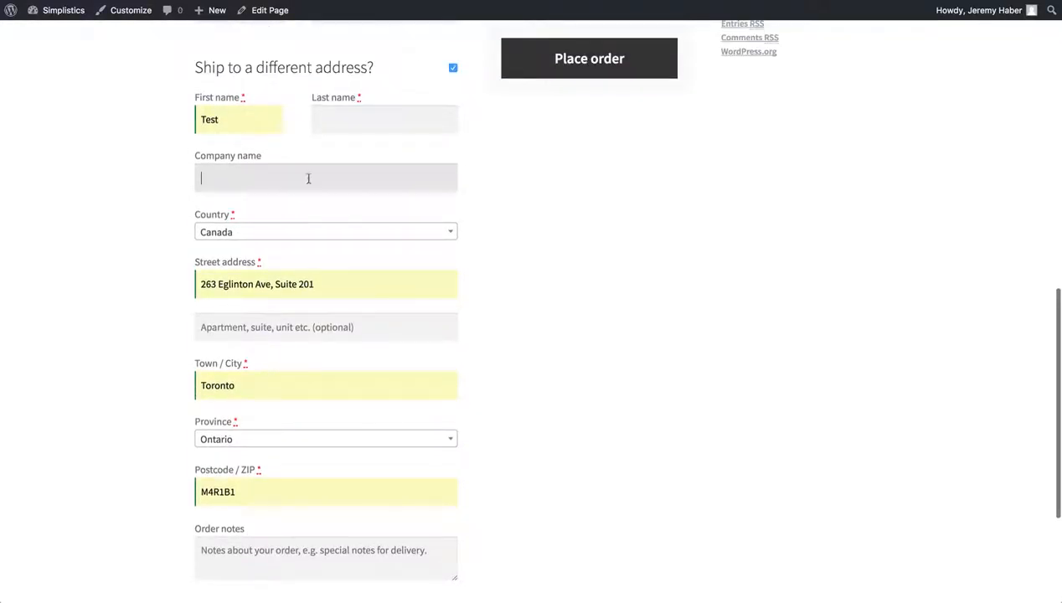
left_click(347, 118)
type("Test")
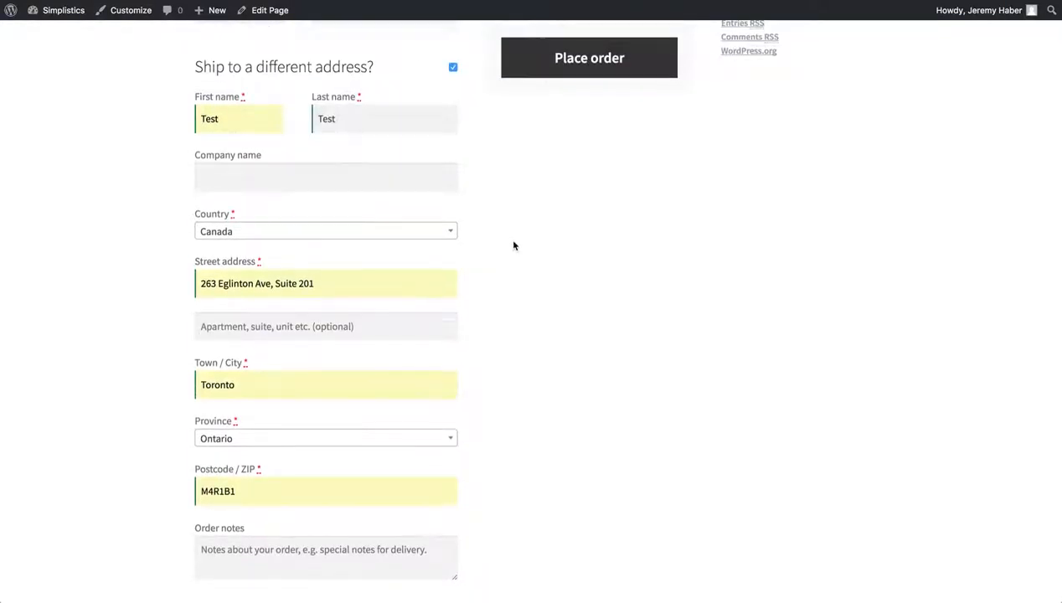
- Examine the billing details, shipping address, order summary and payment options on the checkout page
scroll(514, 245, "down", 3)
scroll(514, 246, "up", 3)
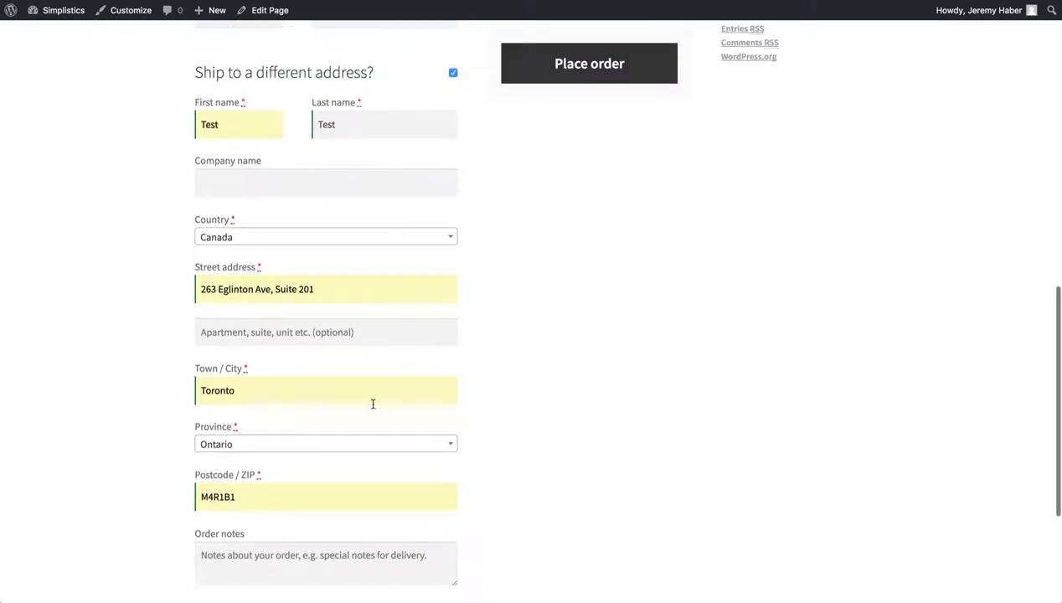
scroll(373, 406, "up", 10)
scroll(373, 406, "up", 3)
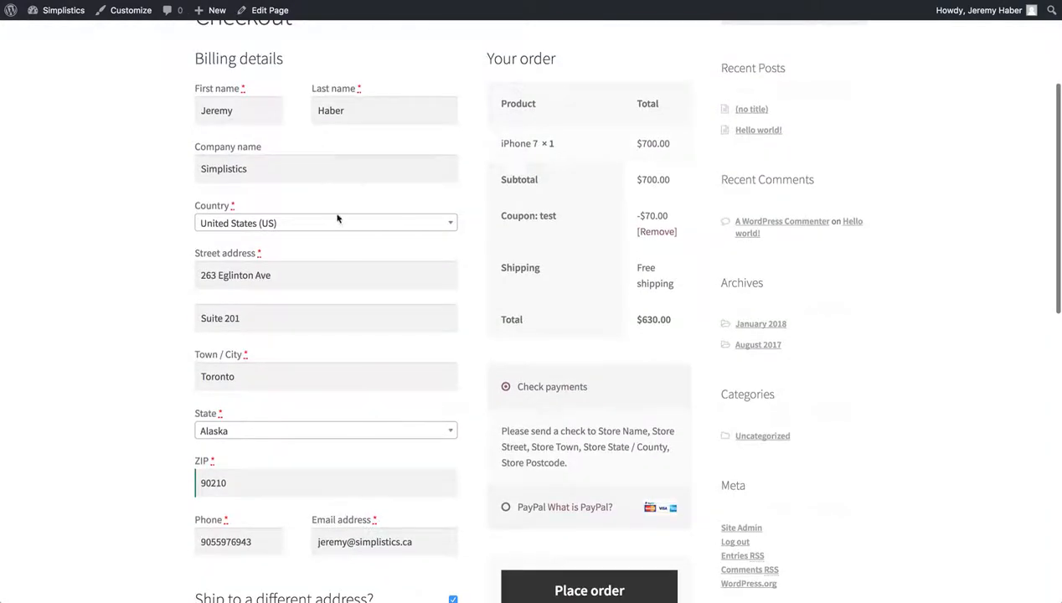
scroll(356, 399, "down", 5)
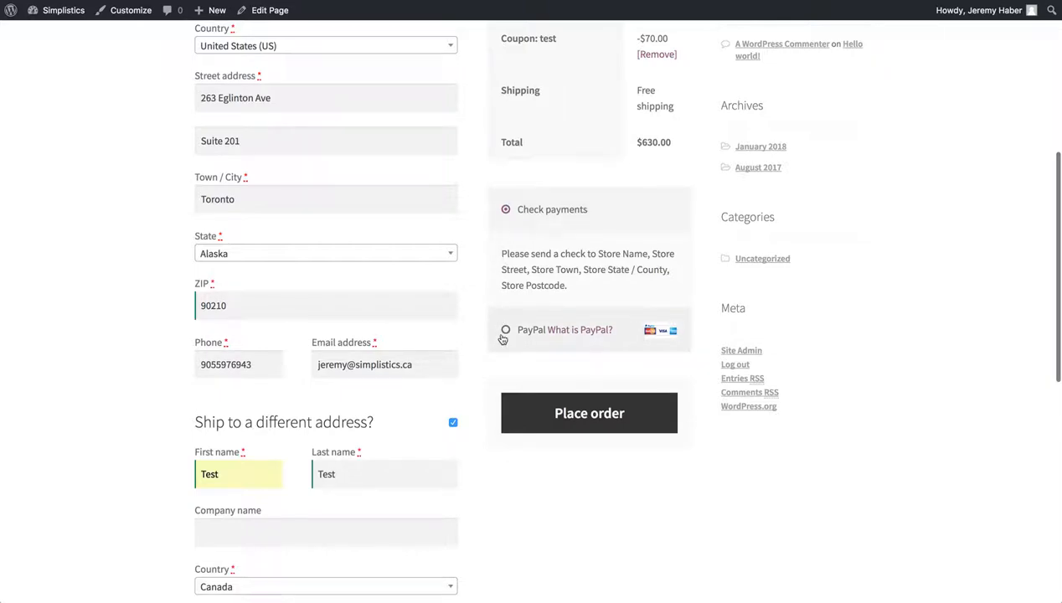
scroll(412, 570, "down", 6)
scroll(412, 571, "up", 8)
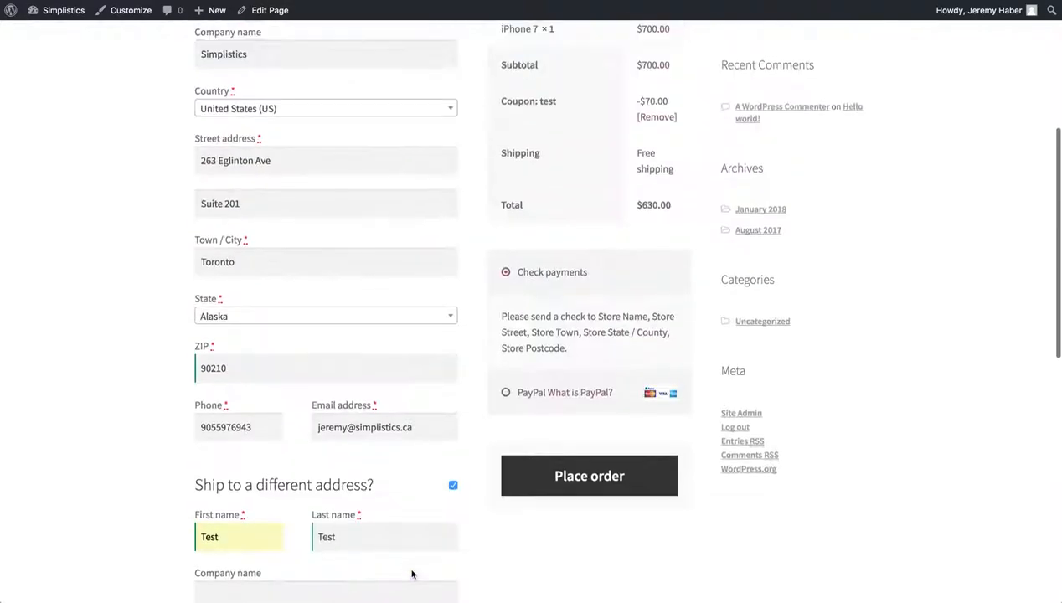
scroll(412, 573, "up", 3)
scroll(410, 570, "down", 3)
scroll(411, 569, "up", 4)
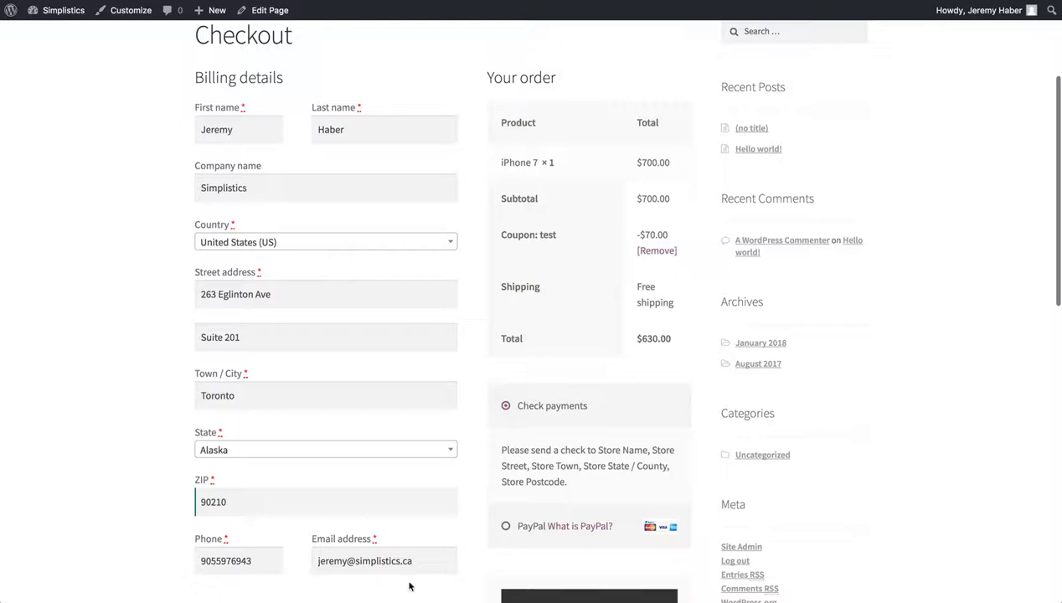
scroll(306, 546, "down", 5)
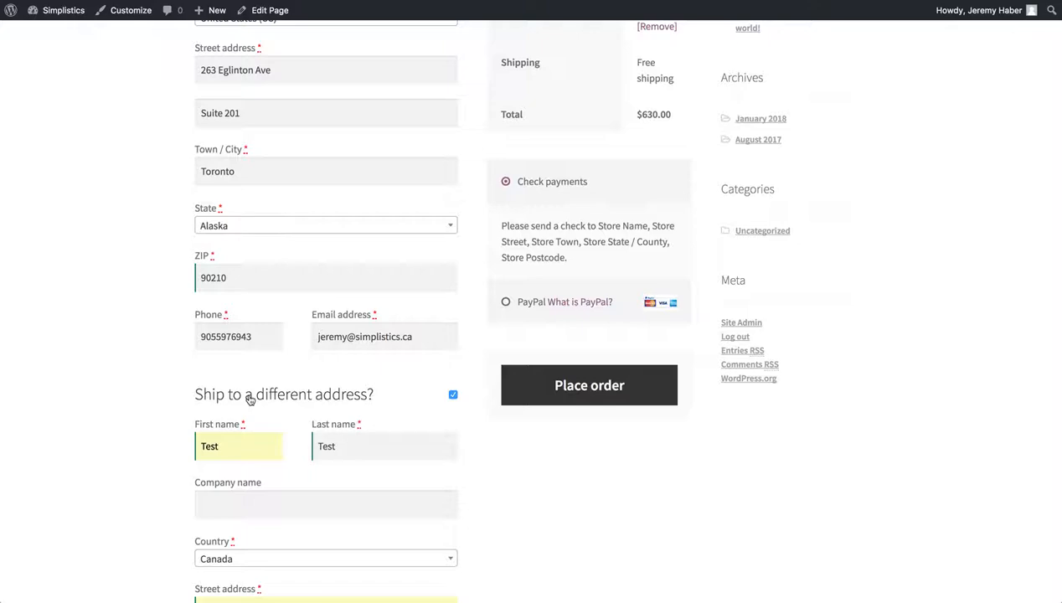
scroll(249, 399, "up", 5)
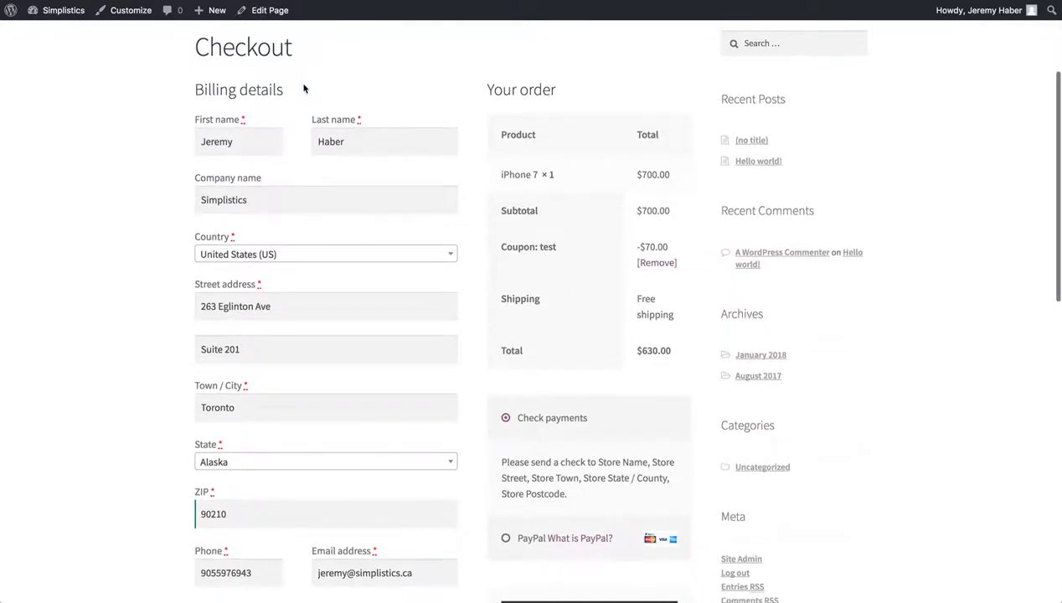
scroll(282, 89, "down", 10)
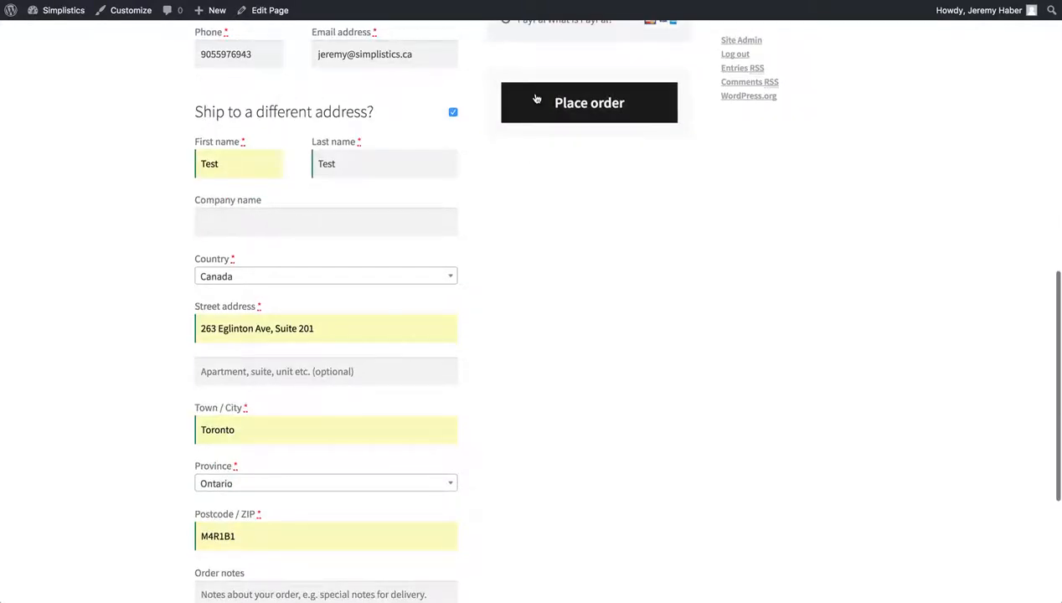
- Place the order with check payments and open the My account page from the order confirmation
scroll(536, 159, "up", 5)
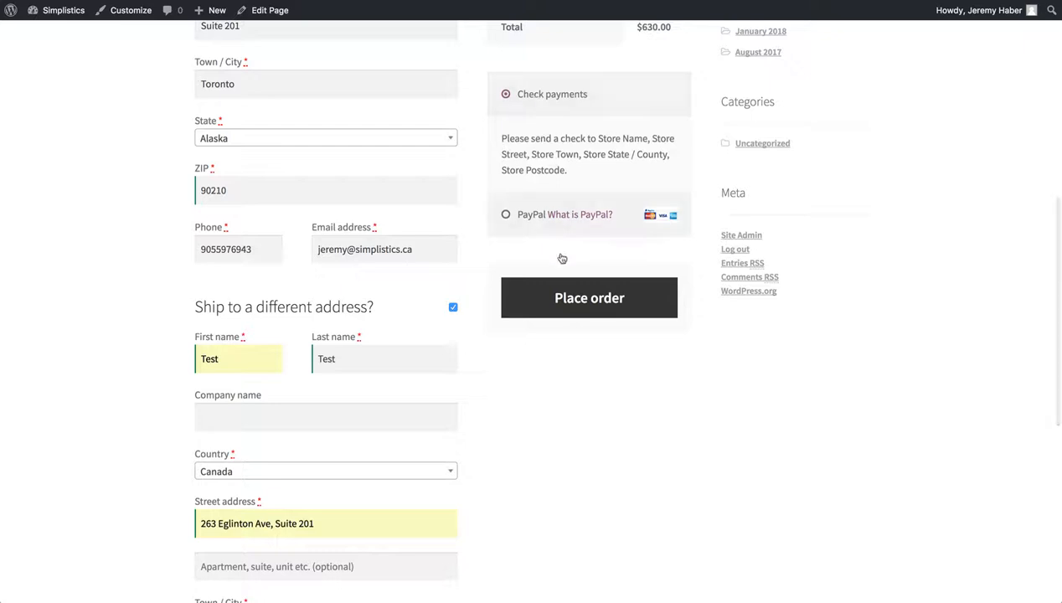
left_click(551, 304)
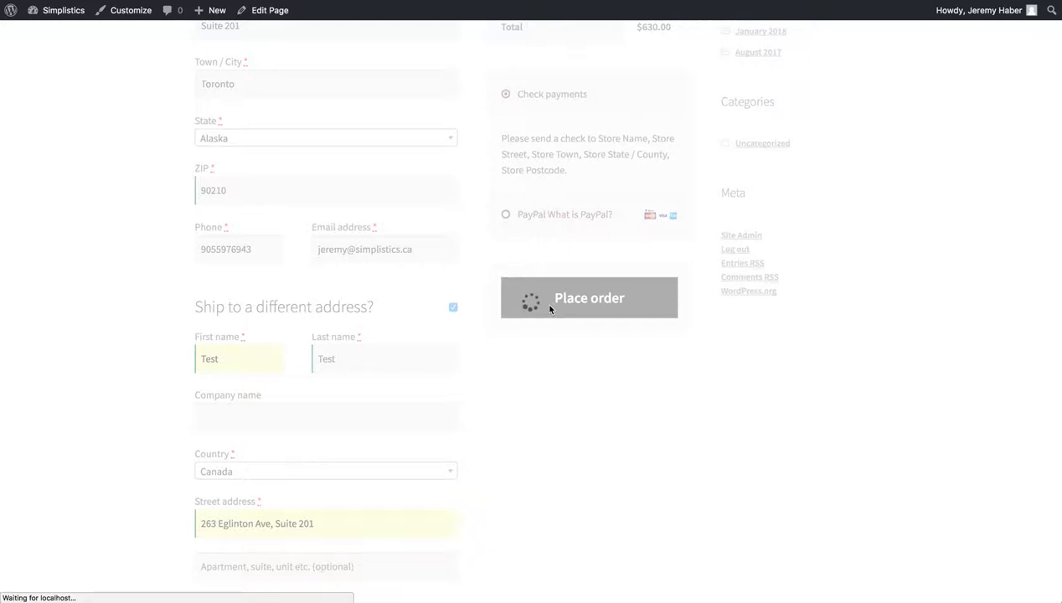
scroll(250, 180, "down", 10)
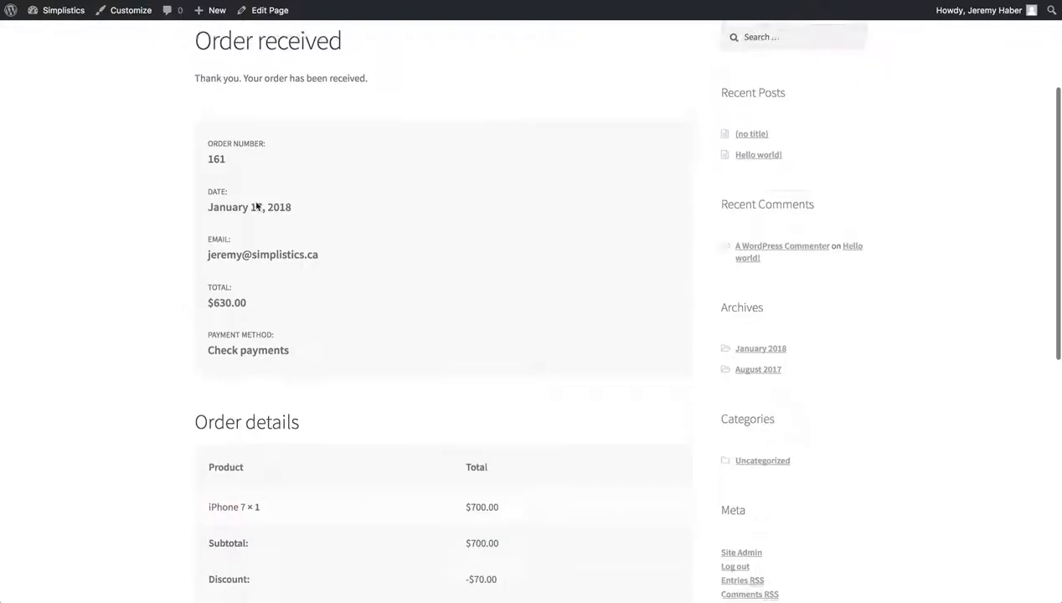
scroll(258, 206, "up", 5)
scroll(256, 205, "up", 5)
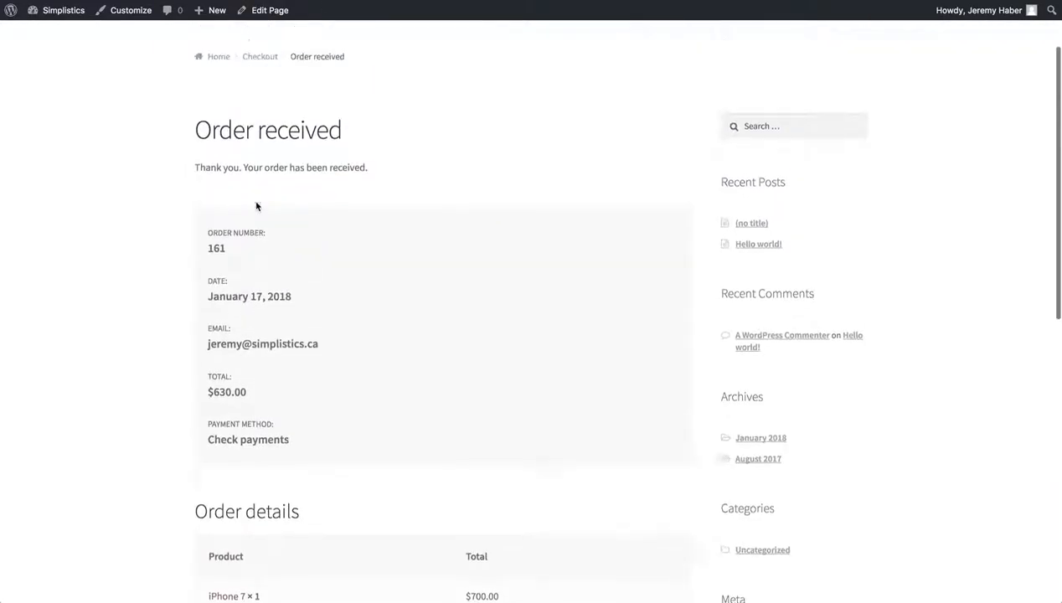
left_click(408, 113)
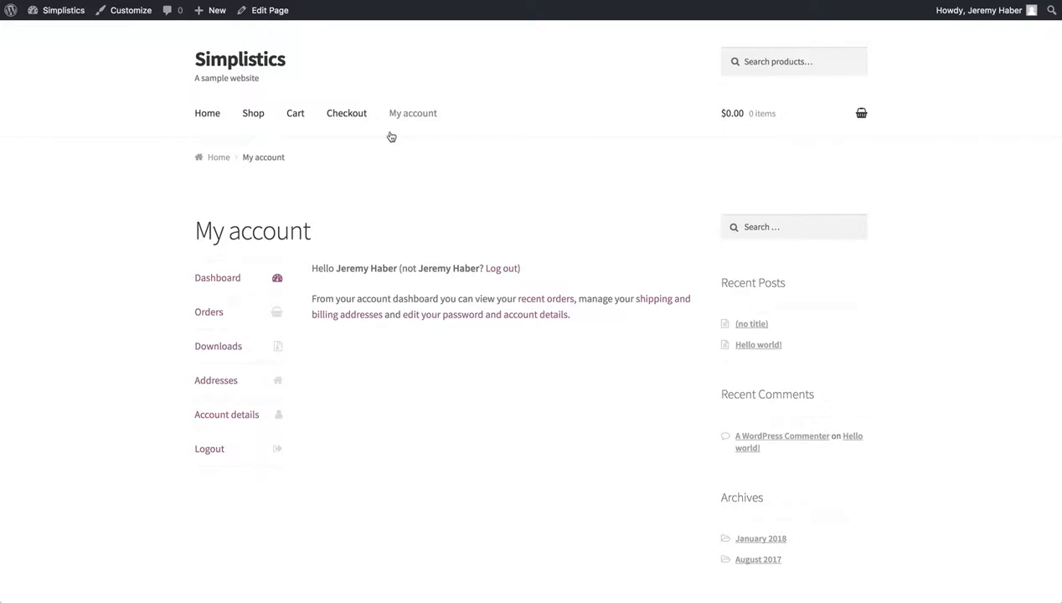
- Open the iPhone 7 order from the customer's order history and review its order details and addresses
left_click(217, 321)
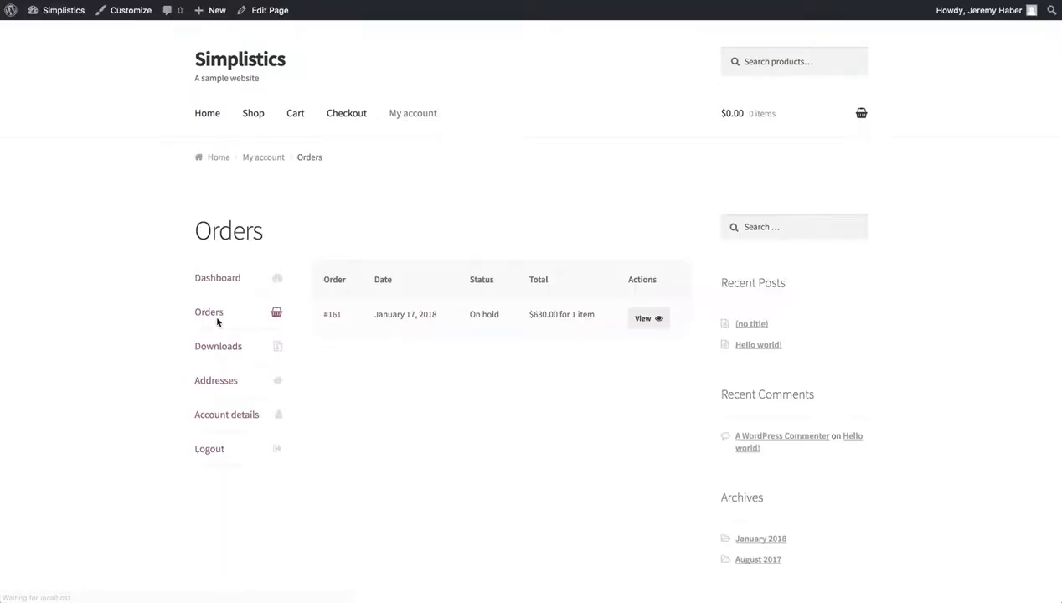
left_click(638, 317)
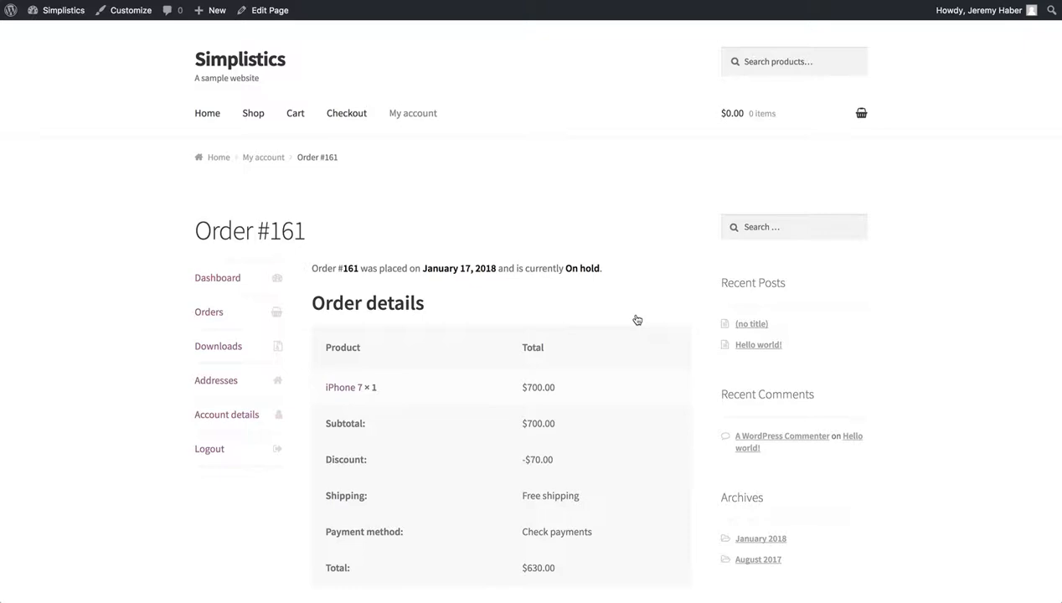
scroll(637, 320, "down", 5)
scroll(635, 318, "up", 5)
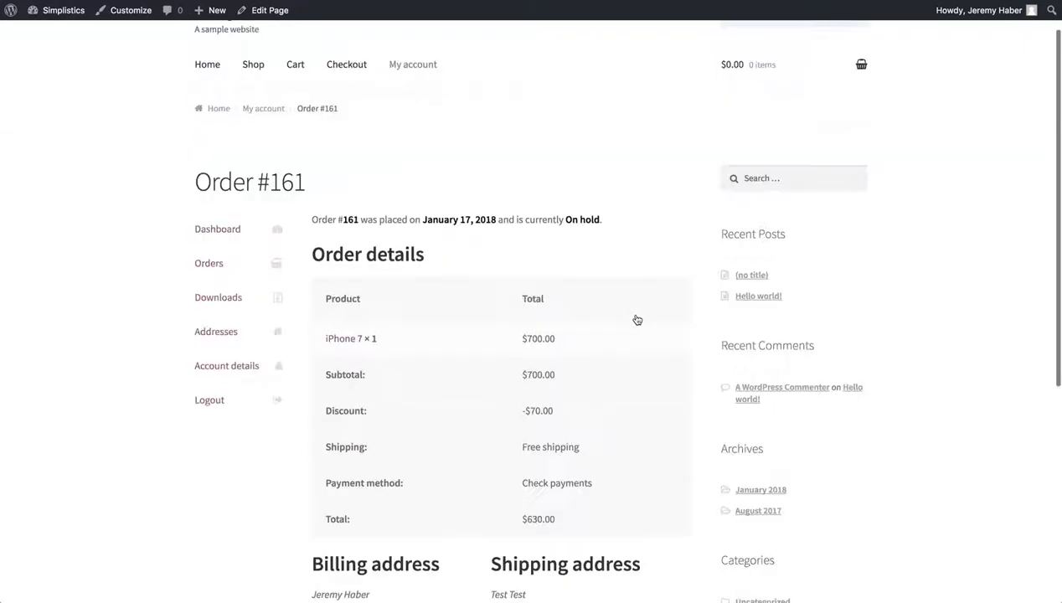
- Review the saved billing and shipping addresses and the account details form in the customer account
left_click(266, 345)
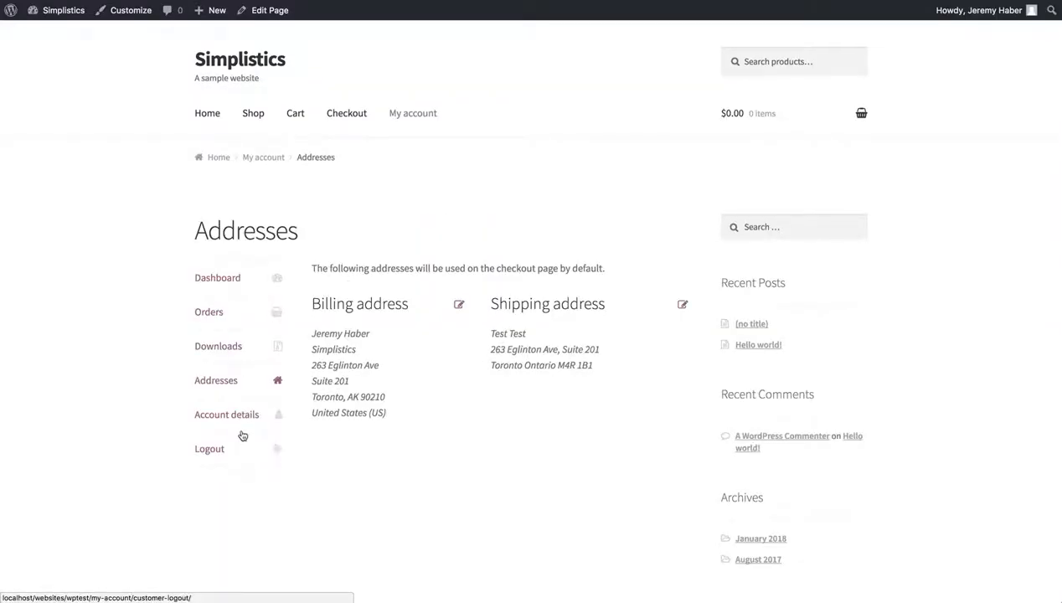
left_click(243, 423)
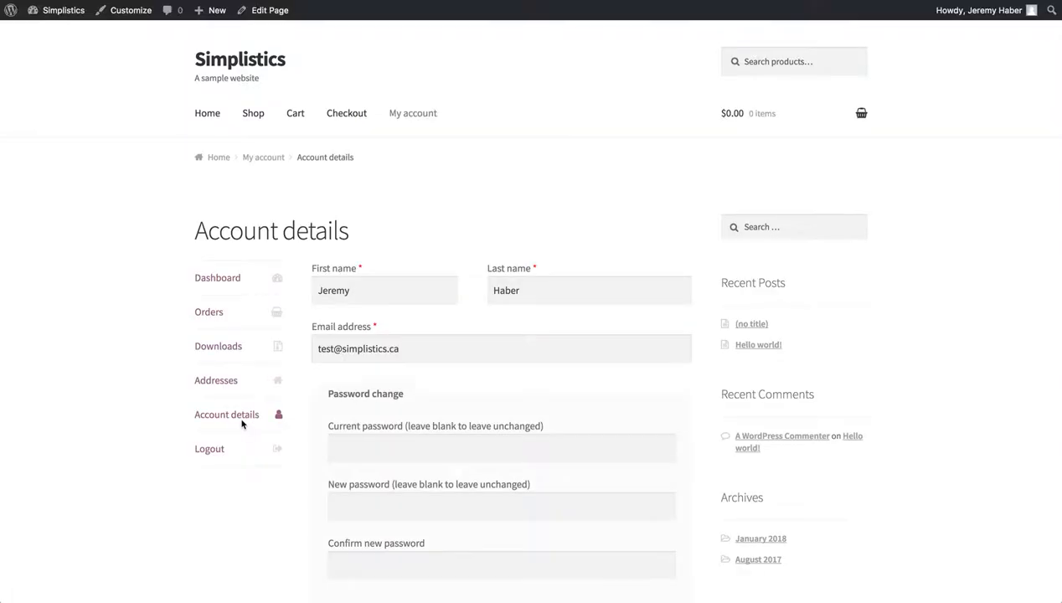
scroll(241, 423, "down", 3)
scroll(240, 423, "up", 3)
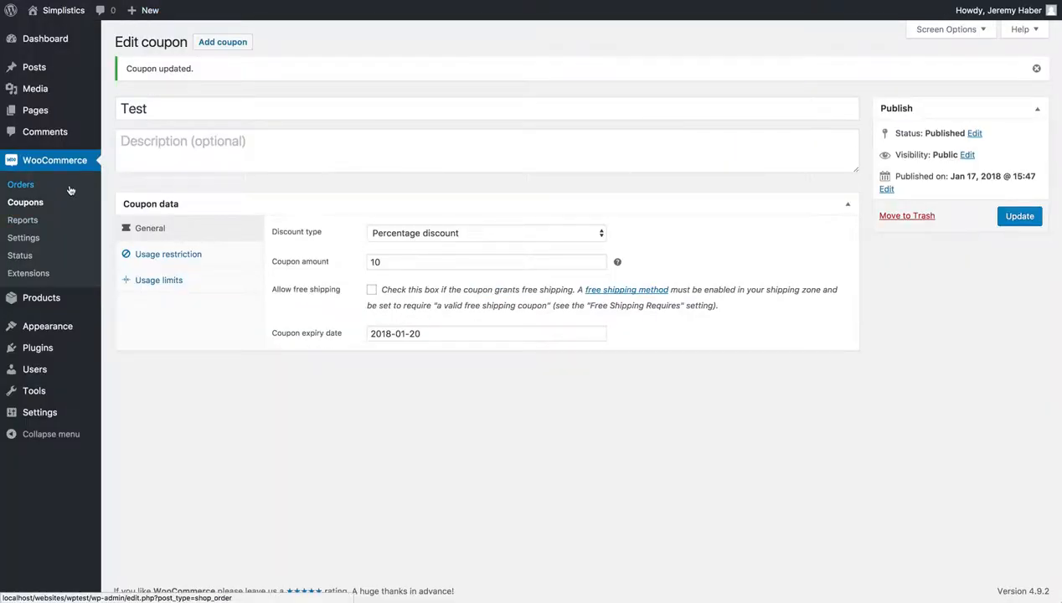
- Open the WooCommerce order list in the admin and check the order's status on the customer's Orders page
left_click(70, 190)
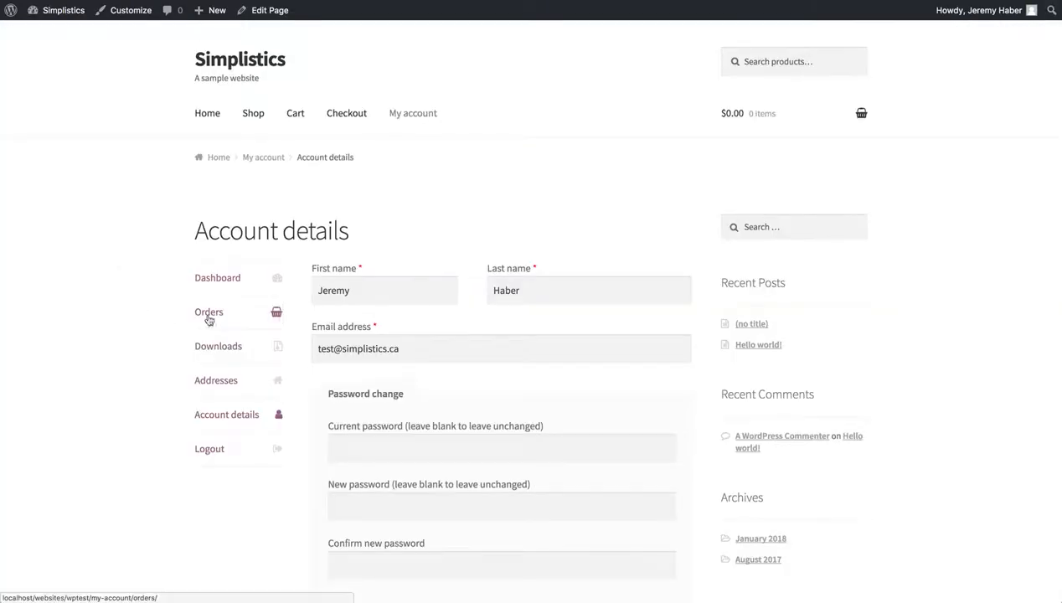
left_click(209, 321)
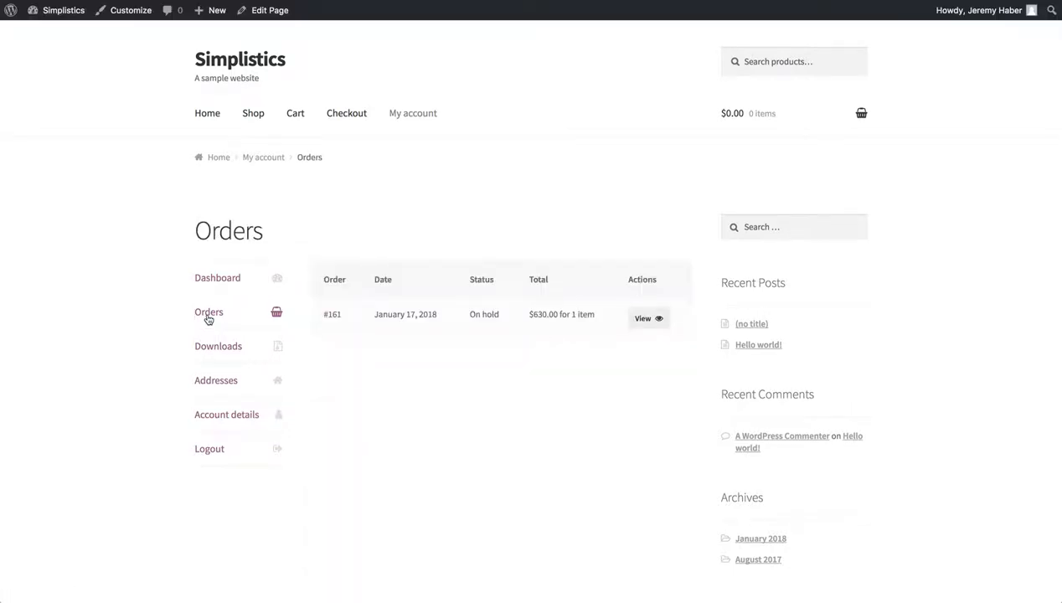
left_click_drag(467, 315, 501, 318)
left_click(475, 315)
left_click_drag(469, 315, 496, 312)
left_click(496, 313)
mouse_move(501, 316)
left_mouse_down()
mouse_move(475, 312)
mouse_move(494, 312)
left_mouse_up()
left_click(473, 314)
left_click_drag(494, 312, 496, 313)
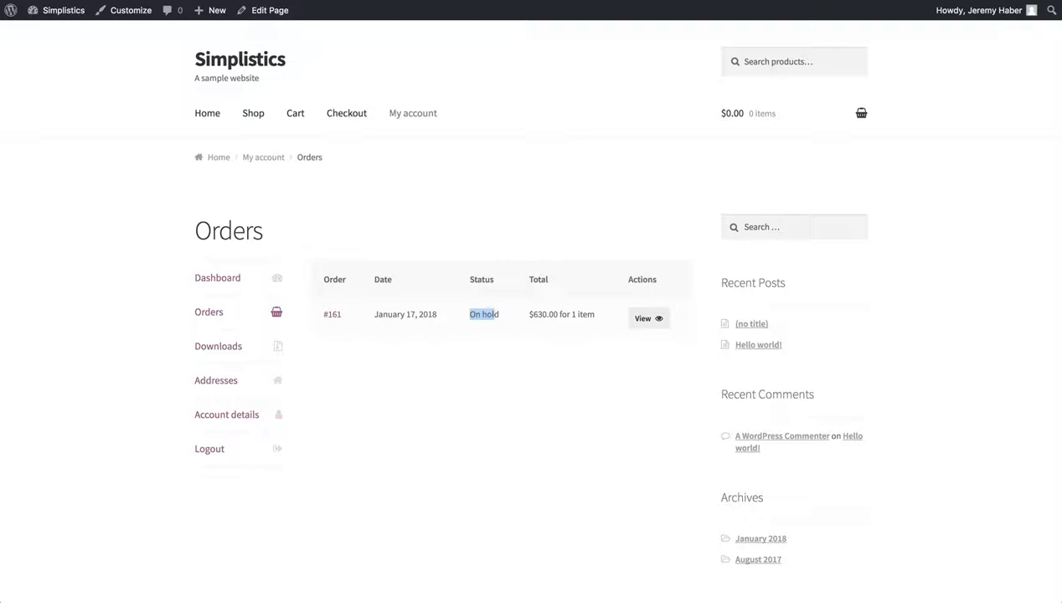
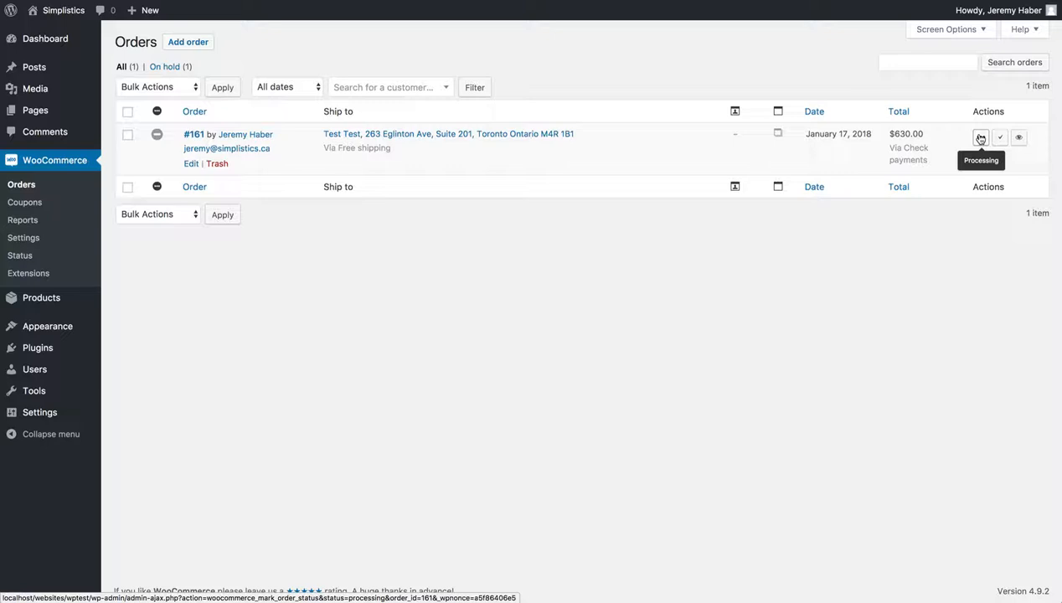
- Open the iPhone 7 order for editing in the admin, set its status to Processing and update the order
left_click(202, 139)
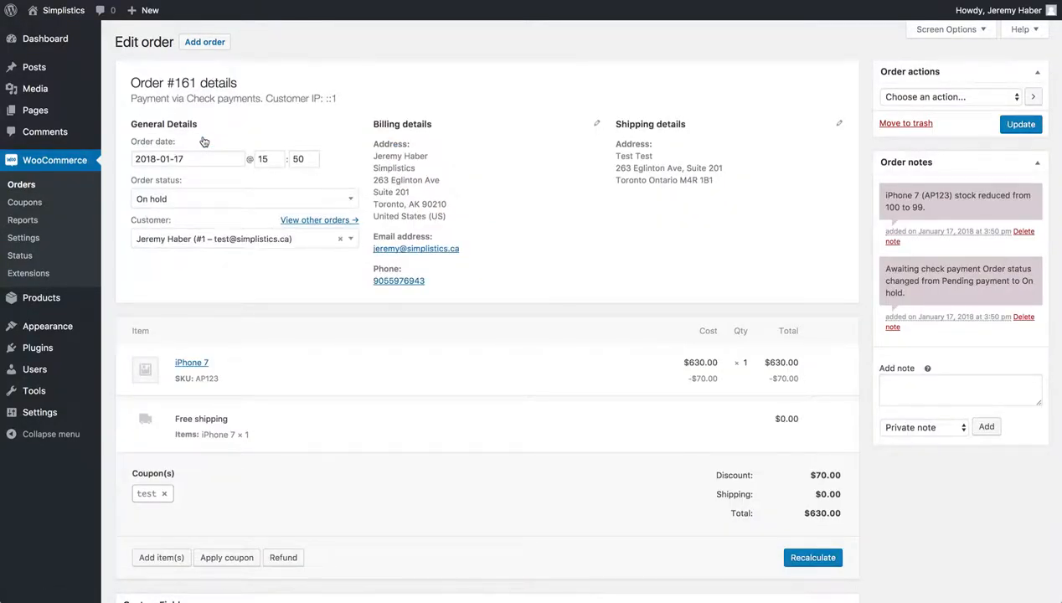
left_click(210, 201)
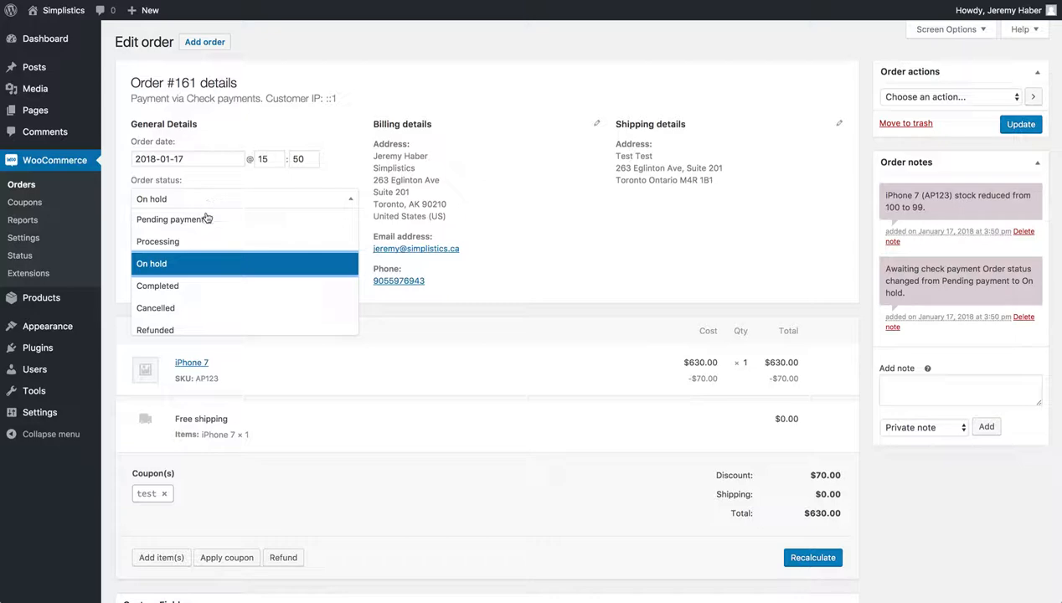
scroll(201, 239, "down", 1)
scroll(201, 240, "up", 1)
scroll(201, 238, "down", 1)
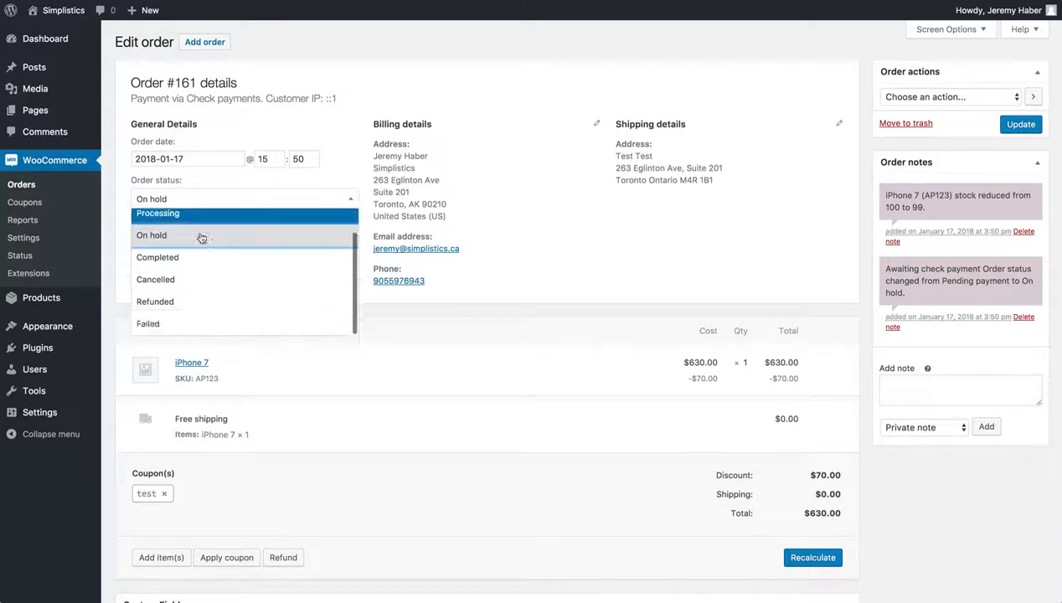
scroll(205, 241, "up", 1)
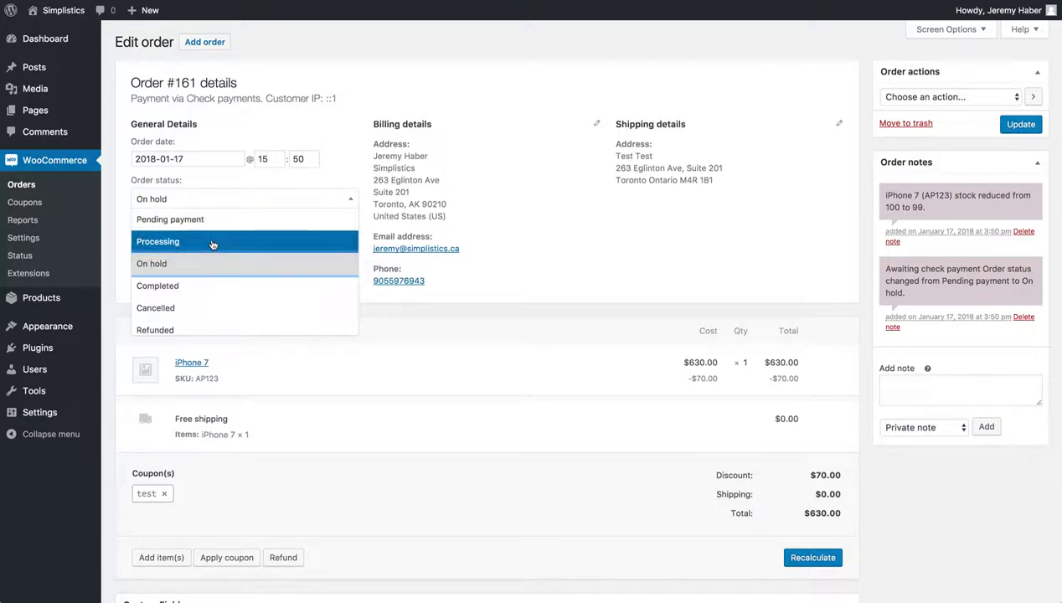
left_click(213, 243)
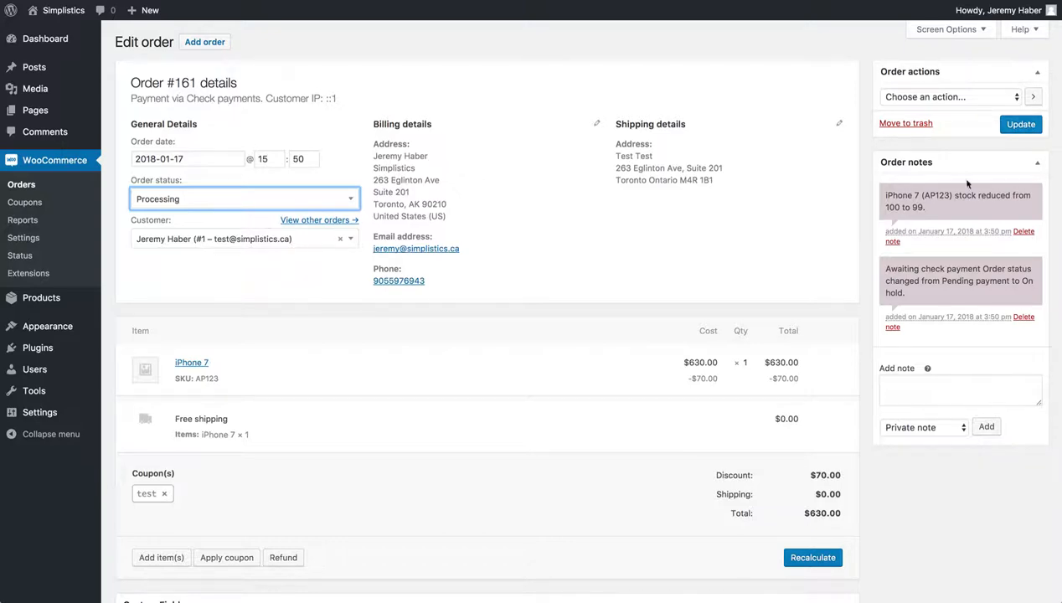
left_click(1008, 127)
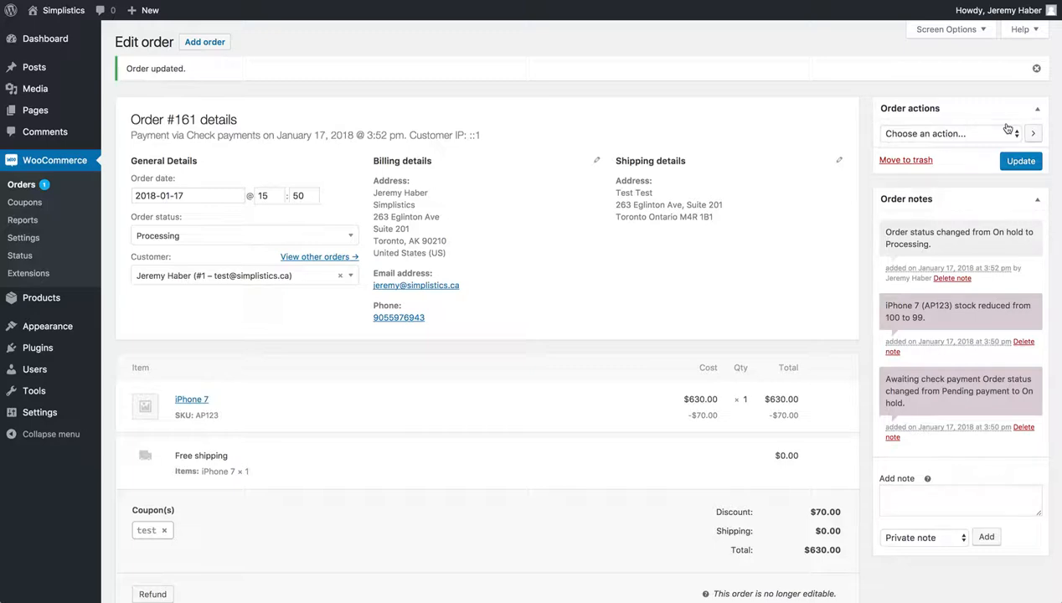
- Examine the available order statuses and order actions without choosing any of them
left_click(297, 235)
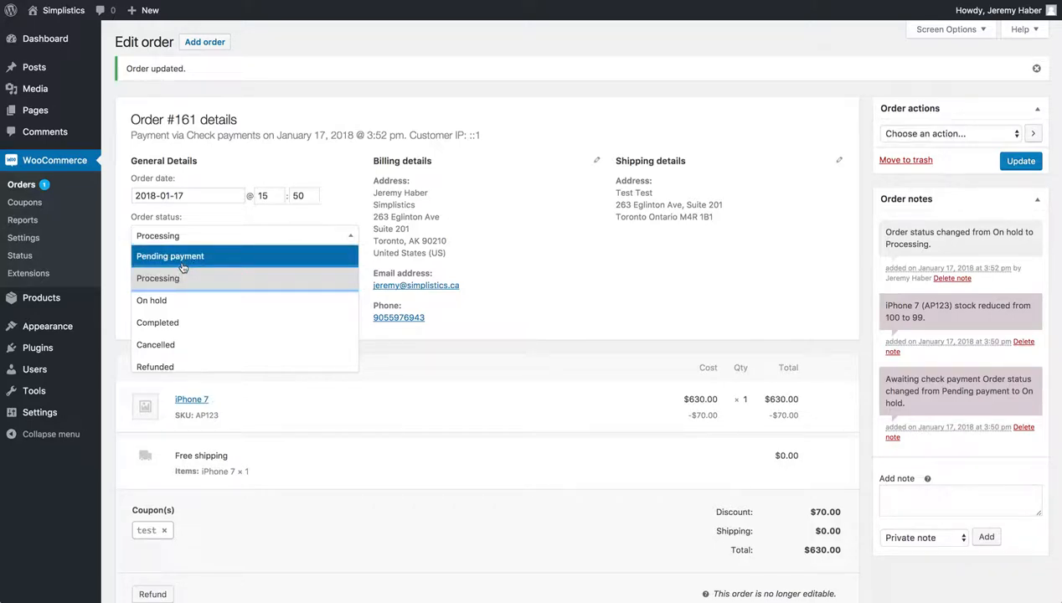
scroll(183, 266, "down", 1)
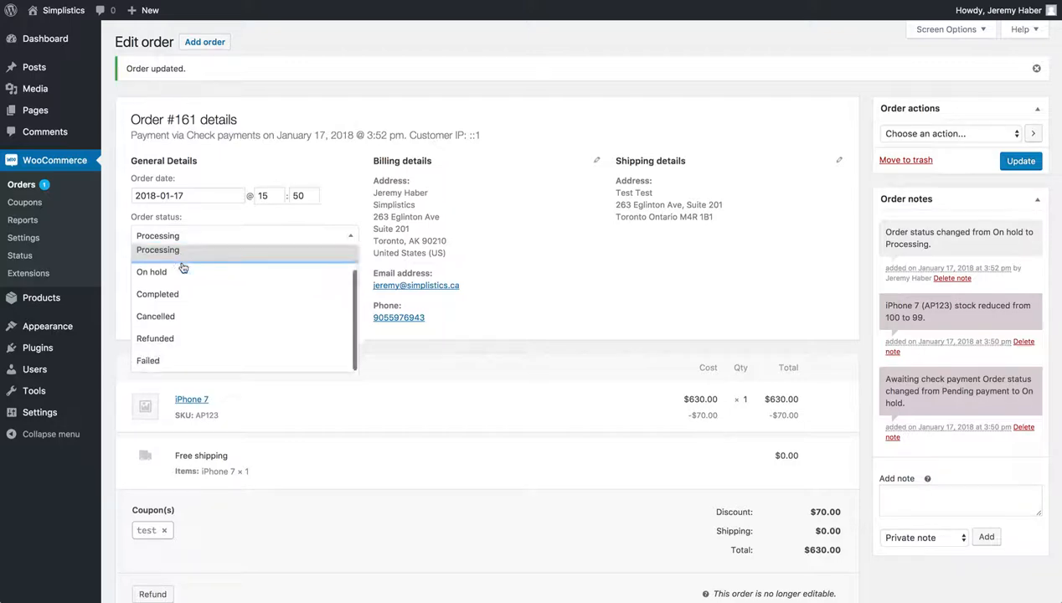
left_click(555, 248)
left_click(902, 136)
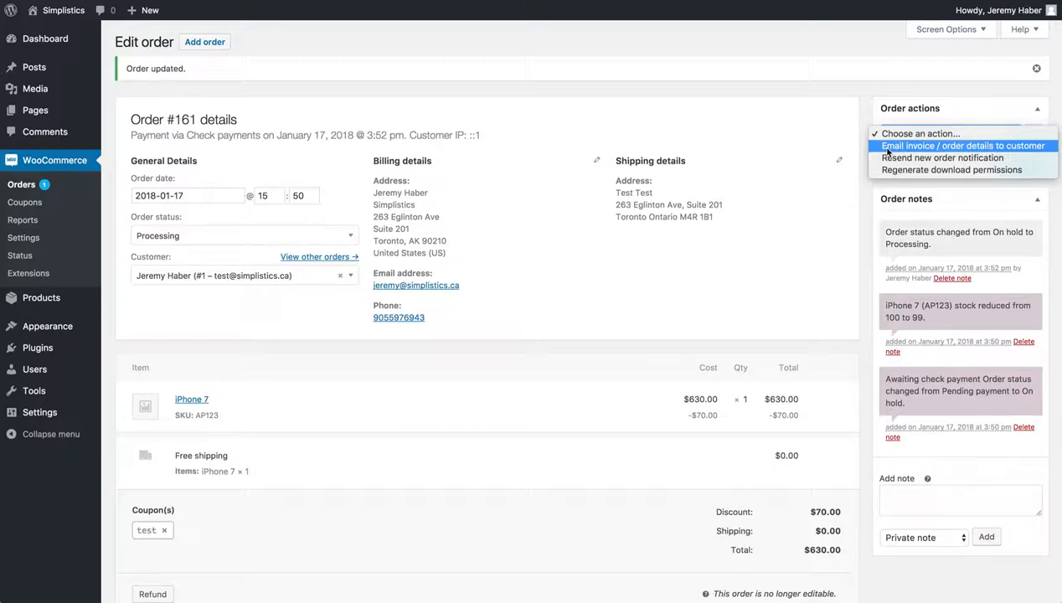
left_click(849, 180)
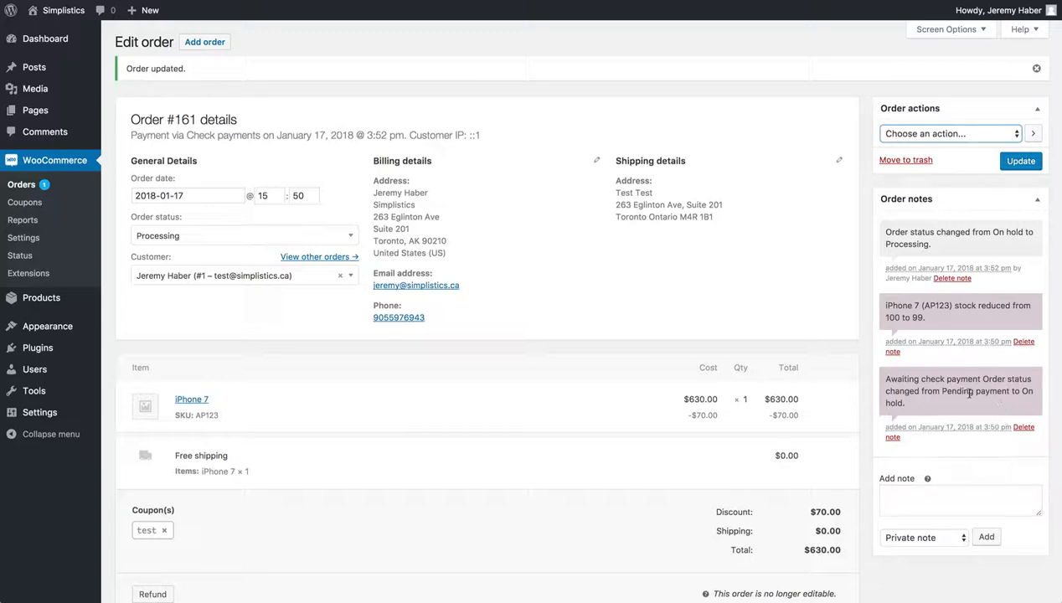
- Review the status changes recorded in the order notes
left_click_drag(943, 391, 993, 391)
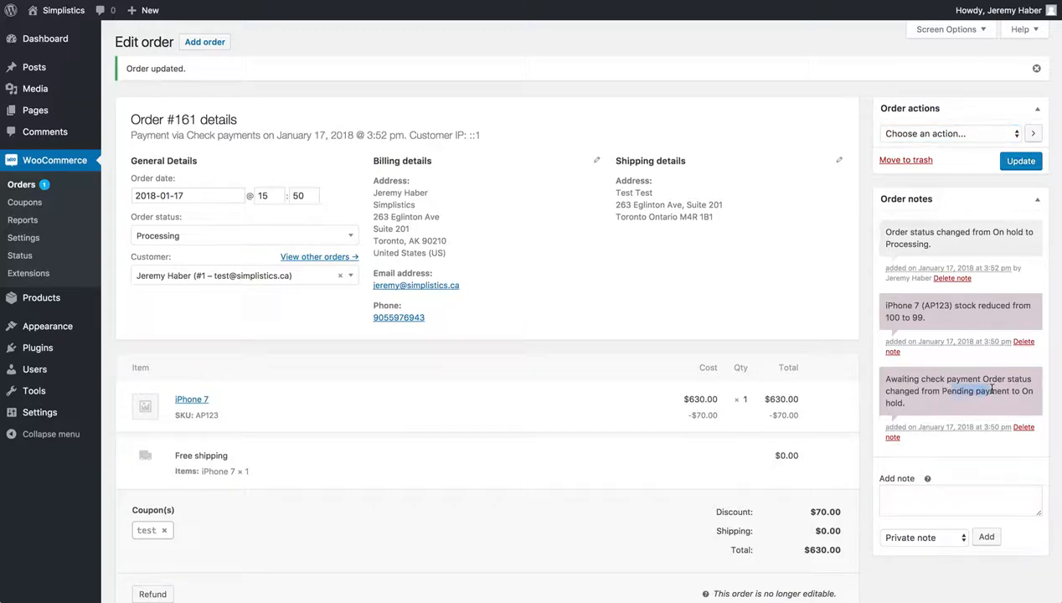
left_click(841, 295)
left_click_drag(930, 244, 1021, 232)
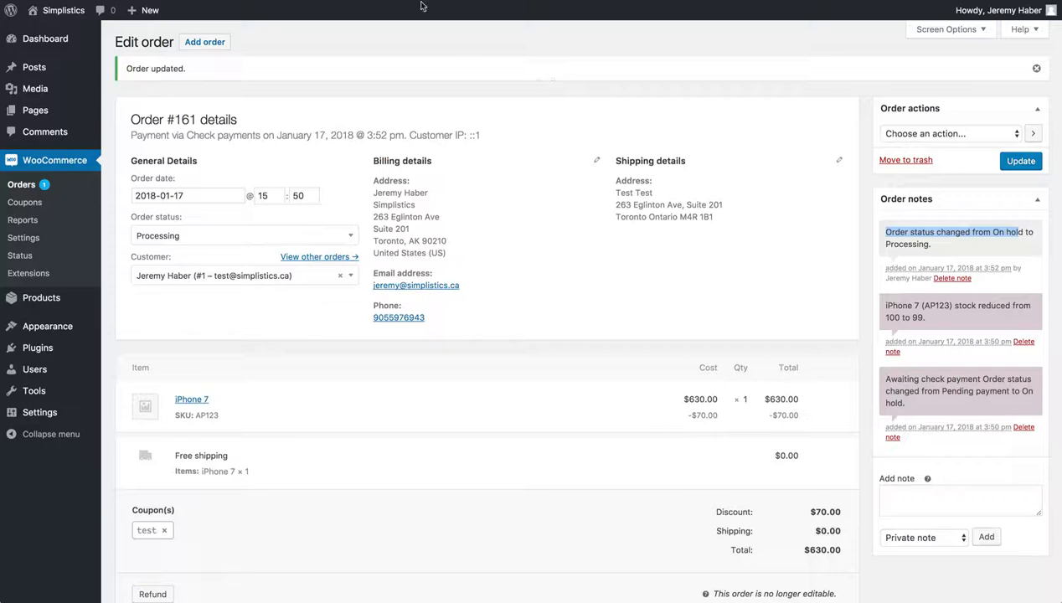
- Reload the customer's Orders page and check the status shown for the order
left_click(306, 0)
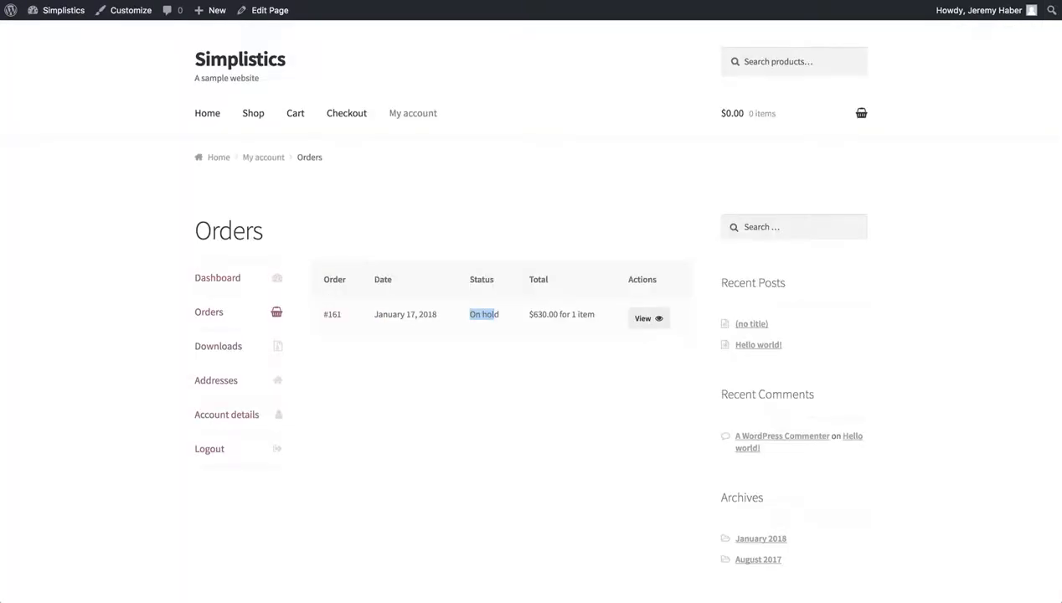
left_click(415, 249)
key("super+r")
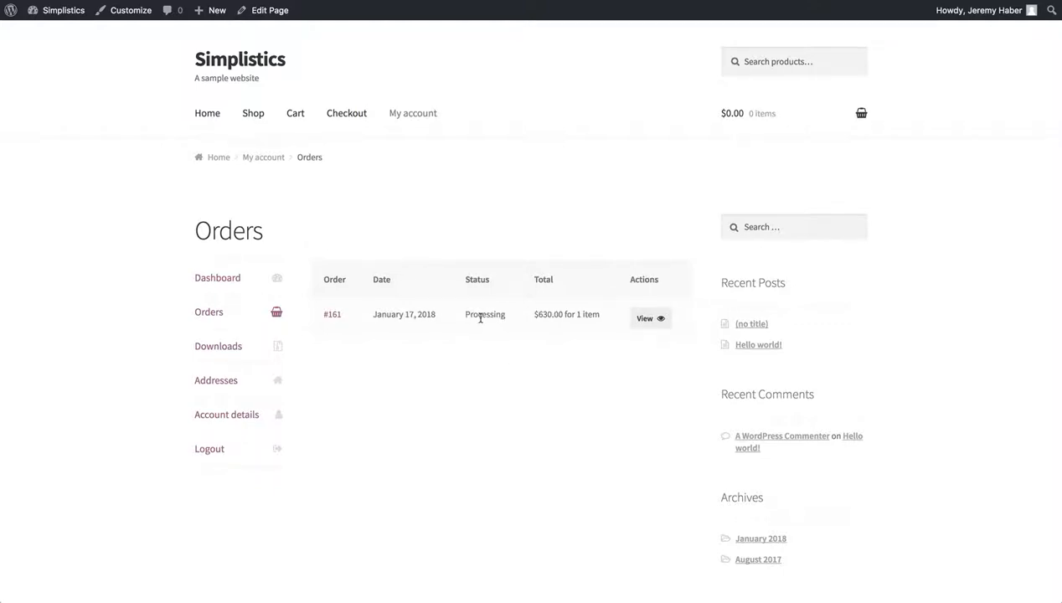
left_click_drag(475, 315, 532, 315)
left_click(532, 315)
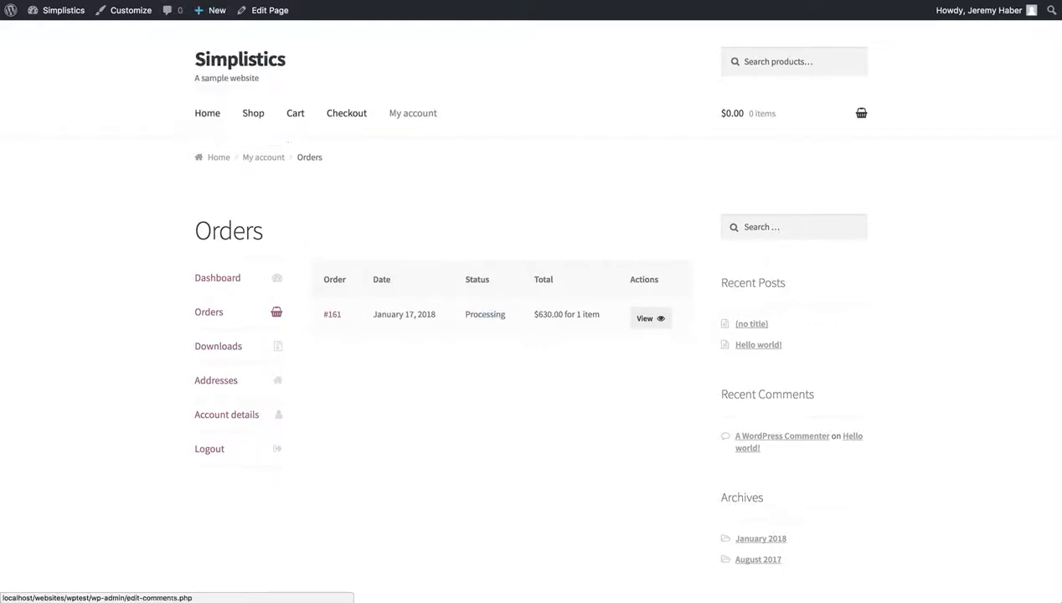
- Return to the admin order and examine its items, totals, custom fields and the hint about editing the order
left_click(186, 1)
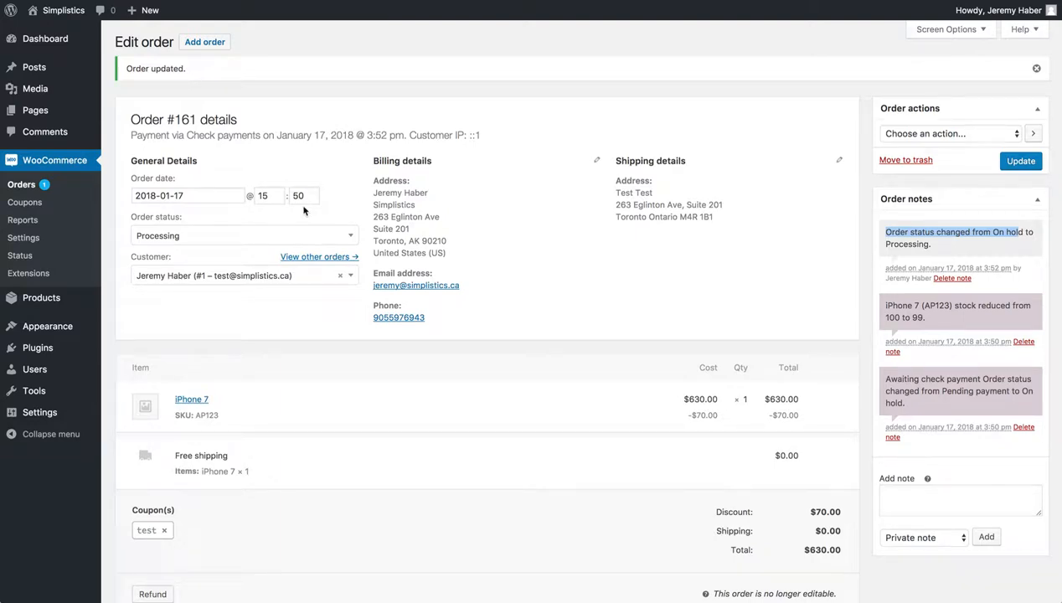
scroll(317, 246, "down", 4)
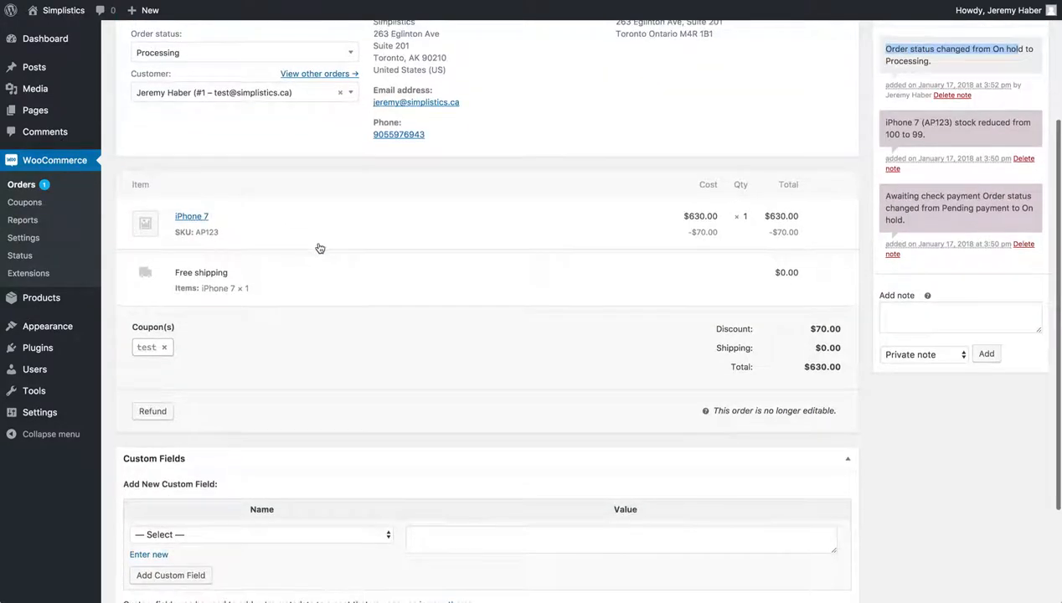
scroll(326, 249, "down", 3)
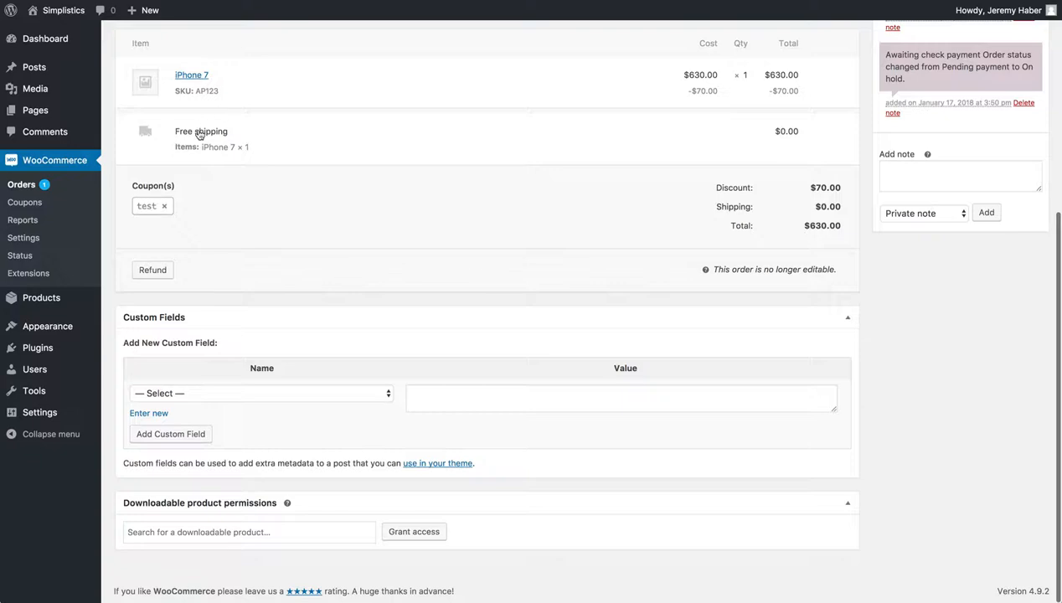
scroll(199, 134, "up", 3)
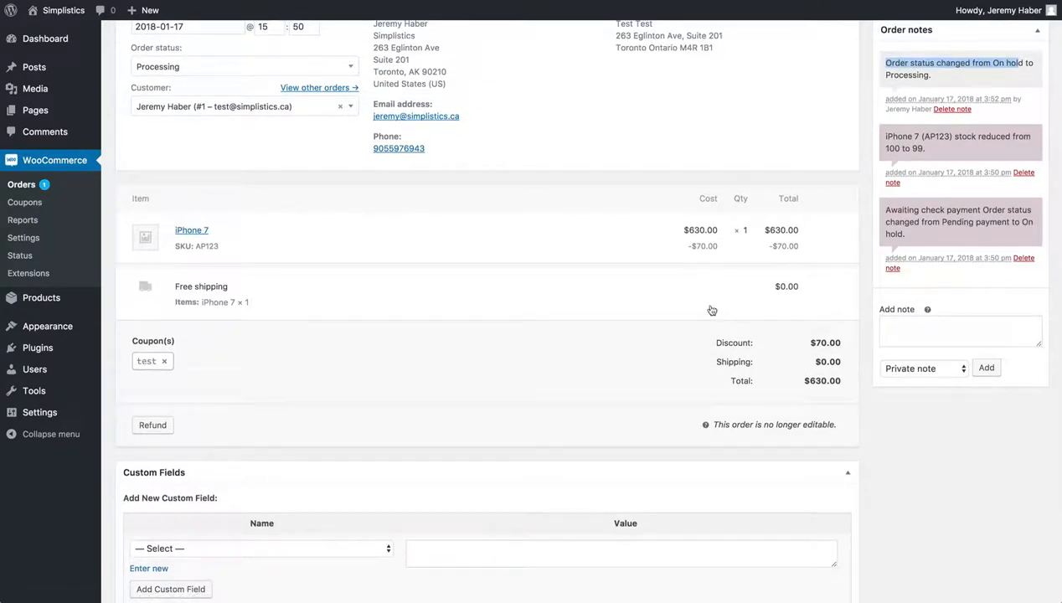
scroll(695, 358, "up", 3)
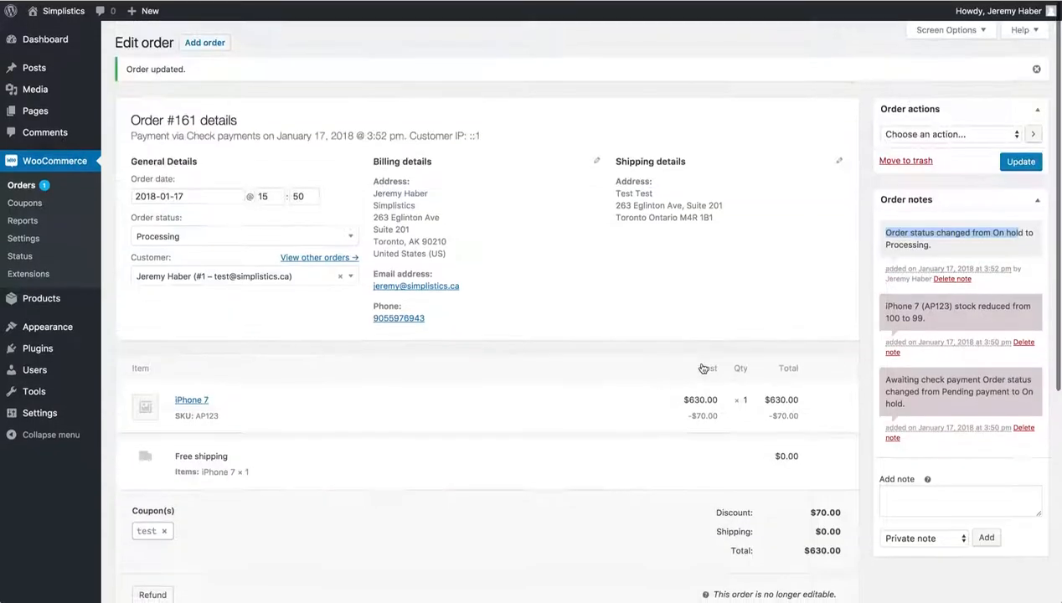
scroll(702, 369, "down", 4)
mouse_move(704, 362)
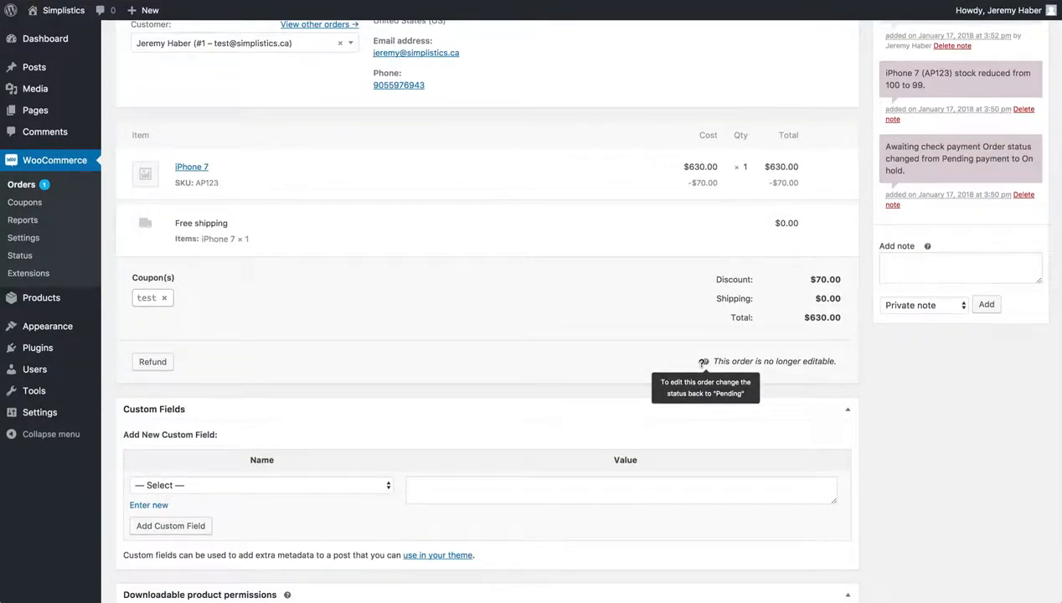
- Set the order status to Pending payment and update the order to make its items editable
scroll(703, 362, "up", 2)
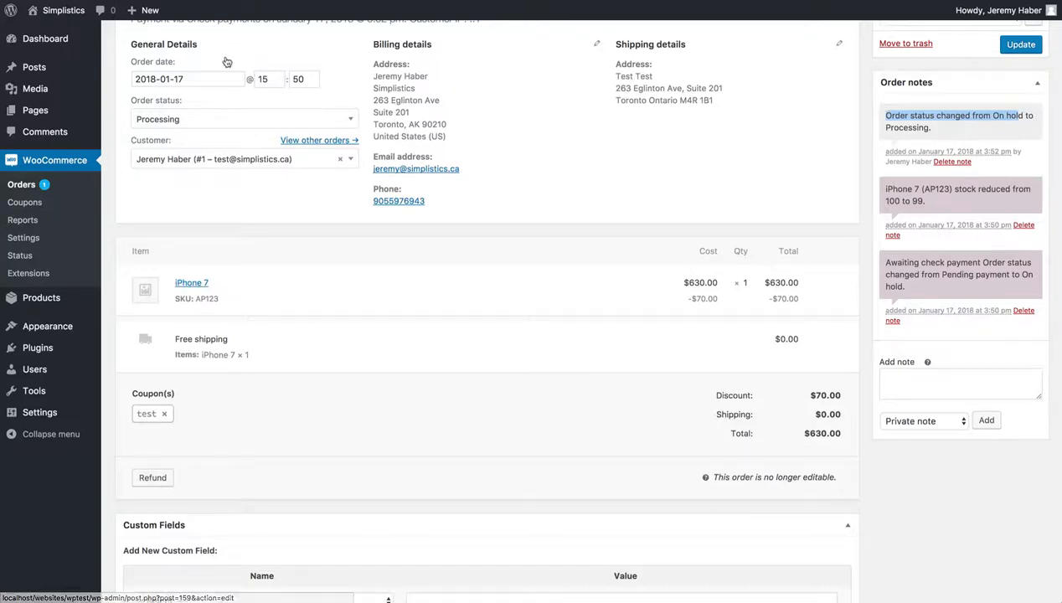
left_click(217, 117)
left_click(214, 136)
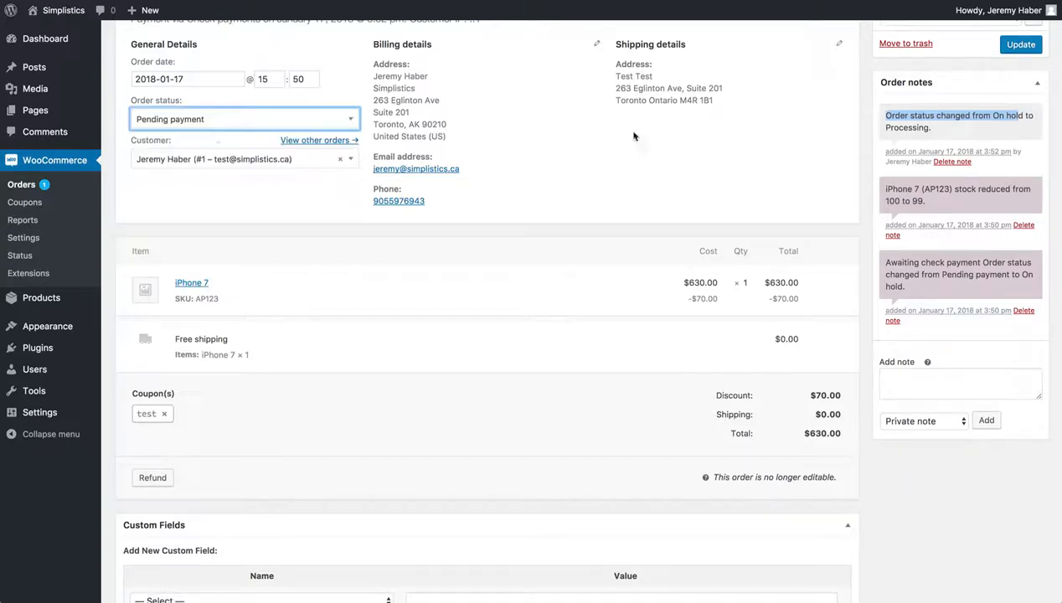
left_click(1024, 46)
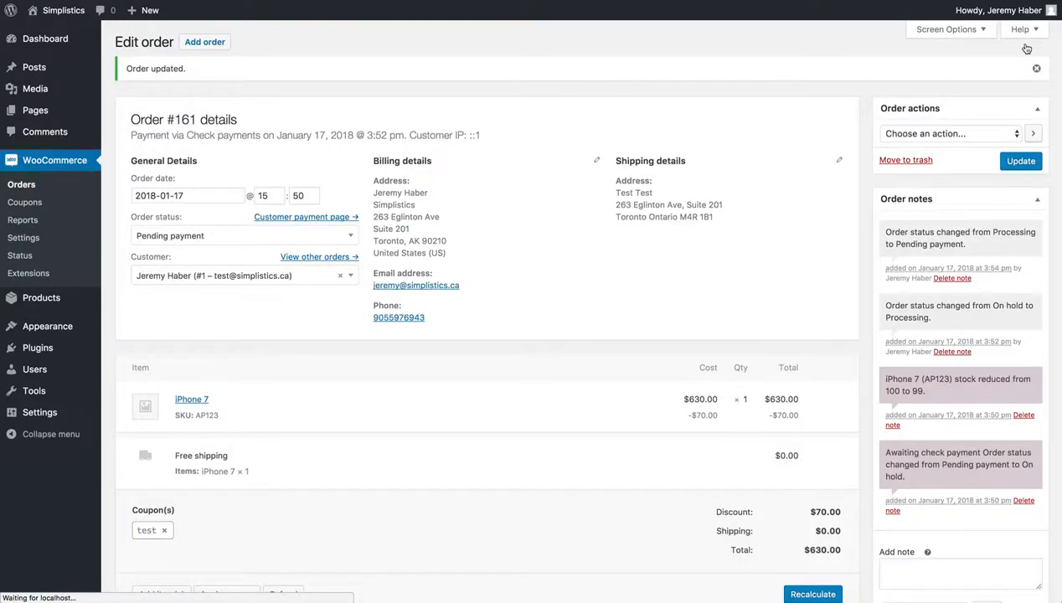
scroll(709, 234, "down", 3)
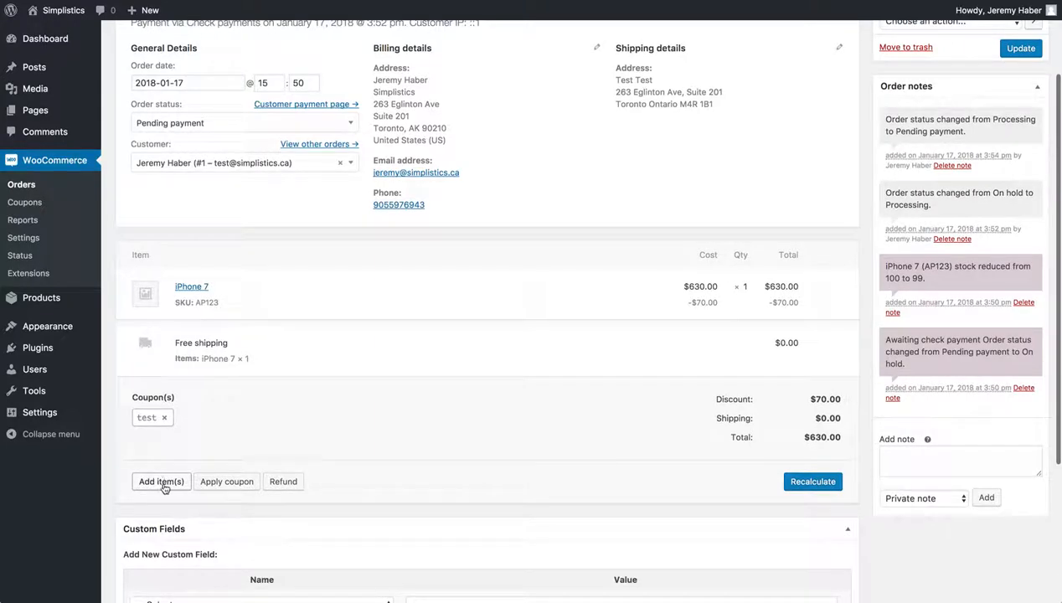
- Find the Belt product by searching for "belt" and add it to the order's items
left_click(162, 482)
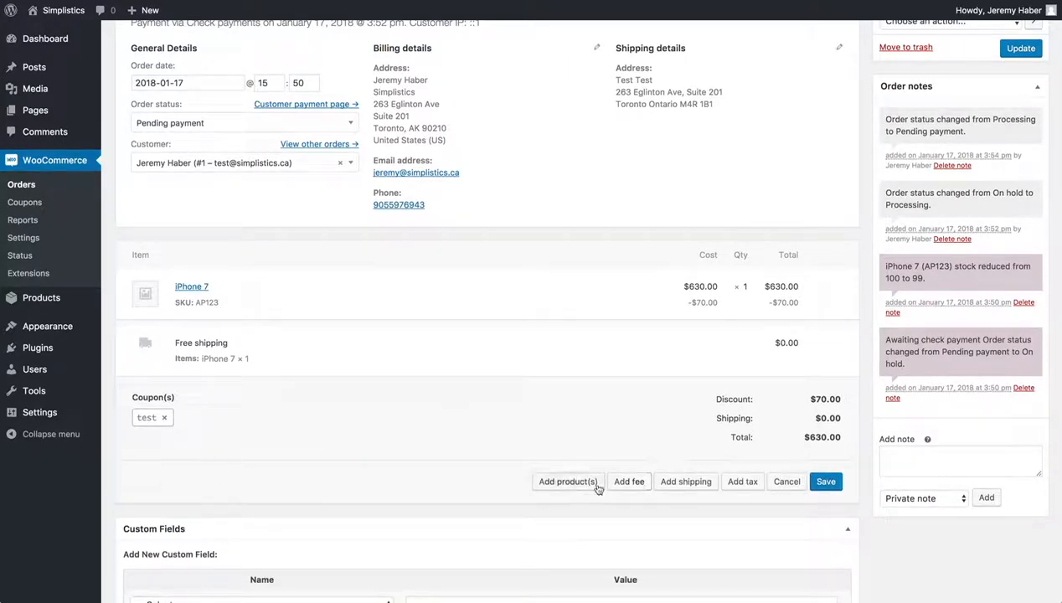
left_click(569, 484)
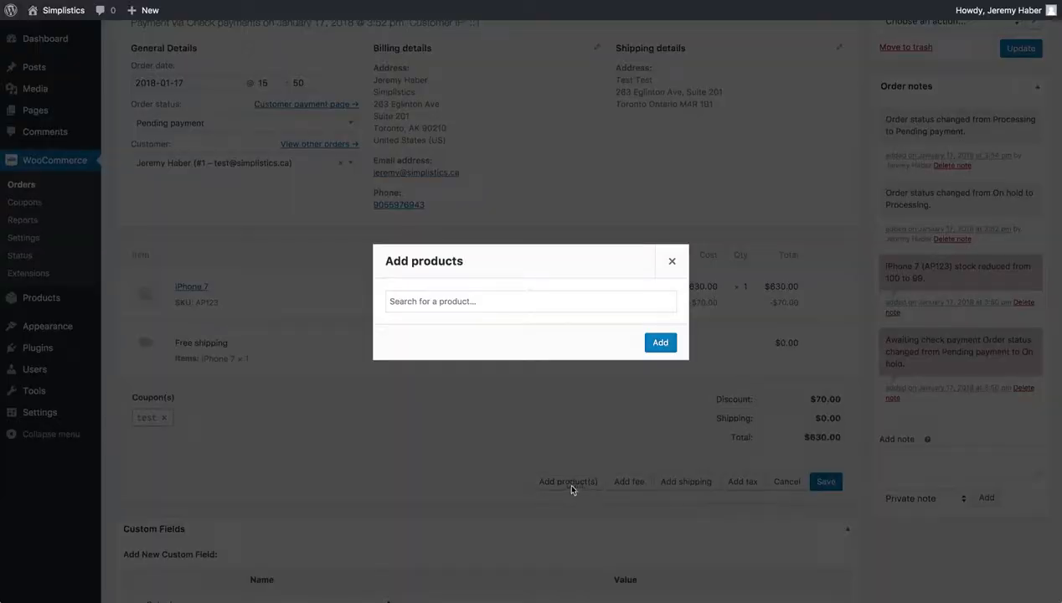
left_click(567, 305)
type("be")
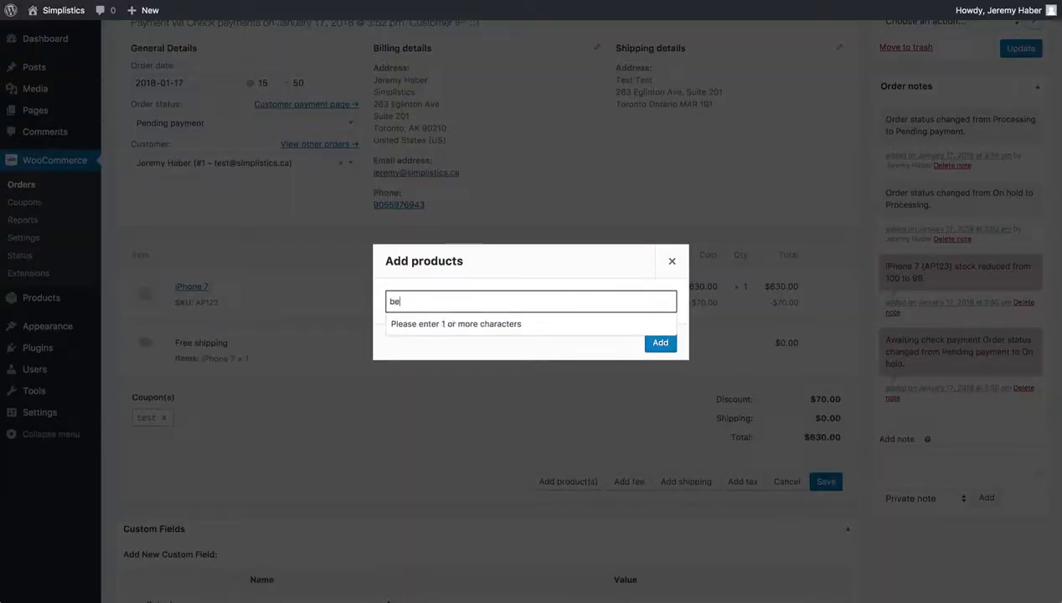
type("lt")
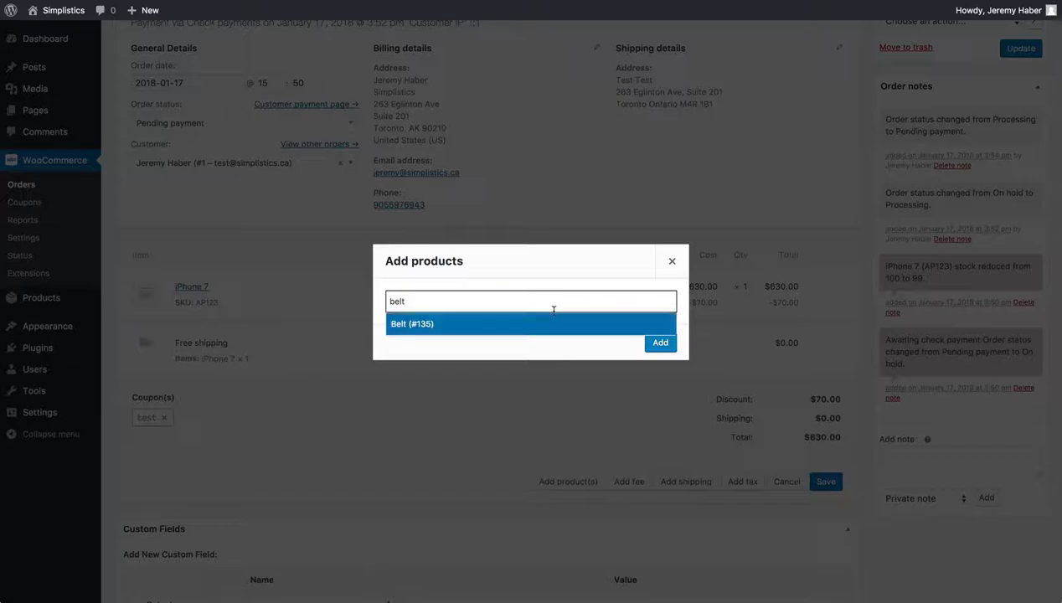
left_click(543, 326)
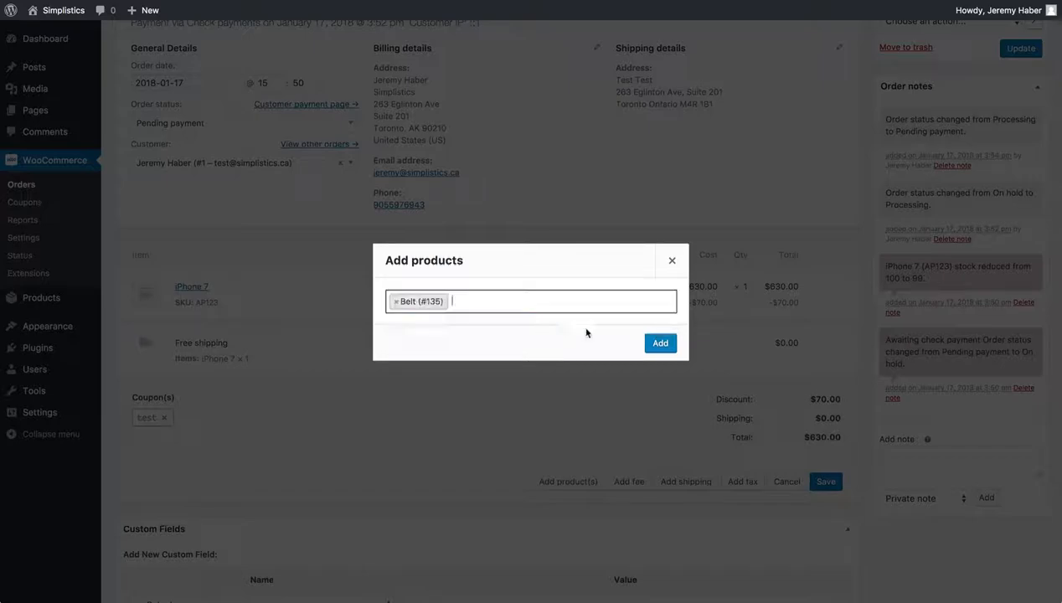
left_click(661, 344)
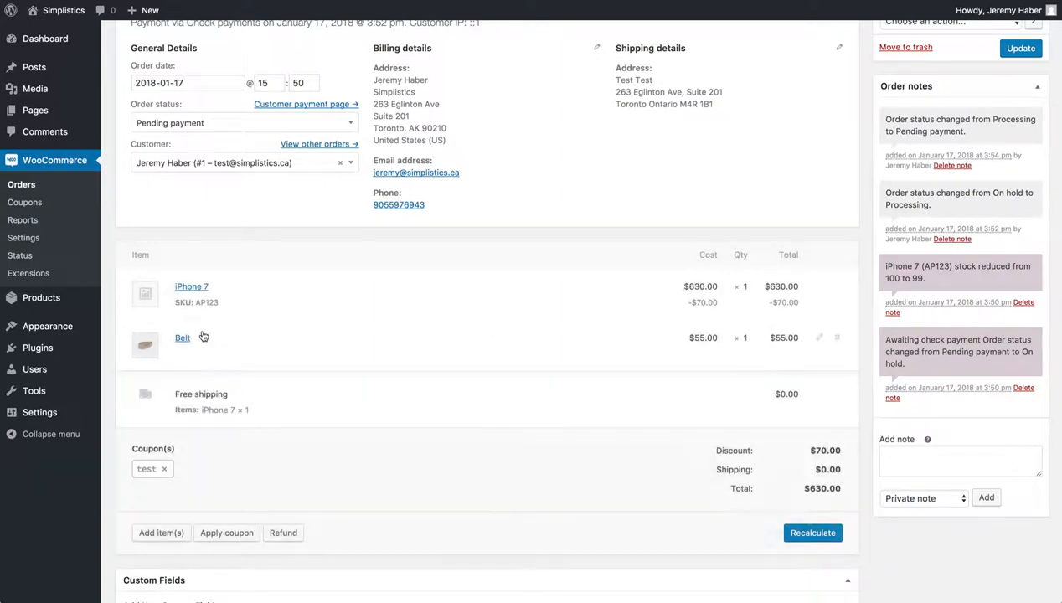
- Recalculate the order's totals, confirm the recalculation and update the order
left_click(793, 530)
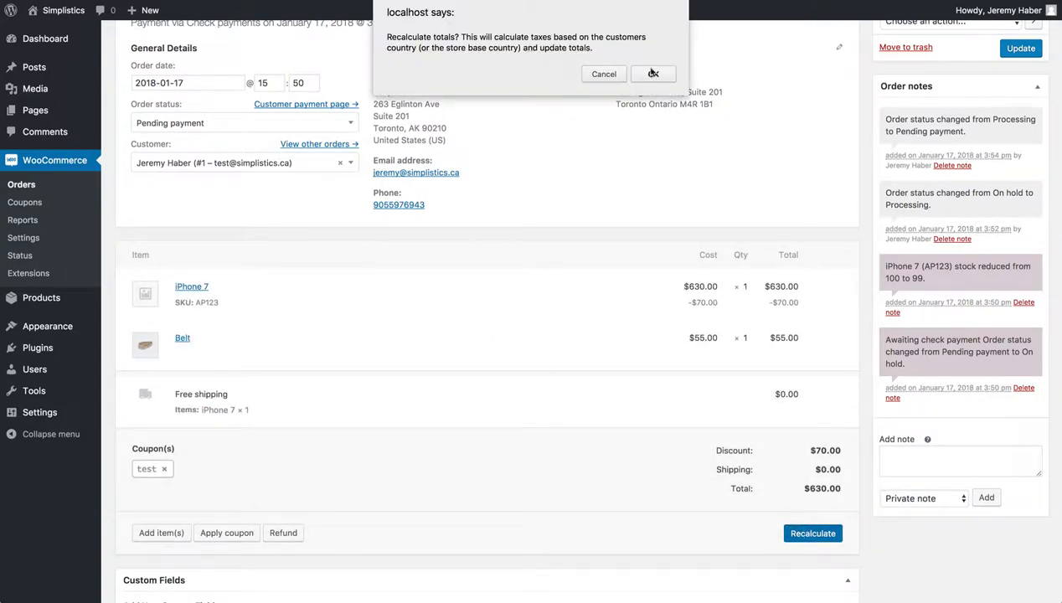
left_click(653, 73)
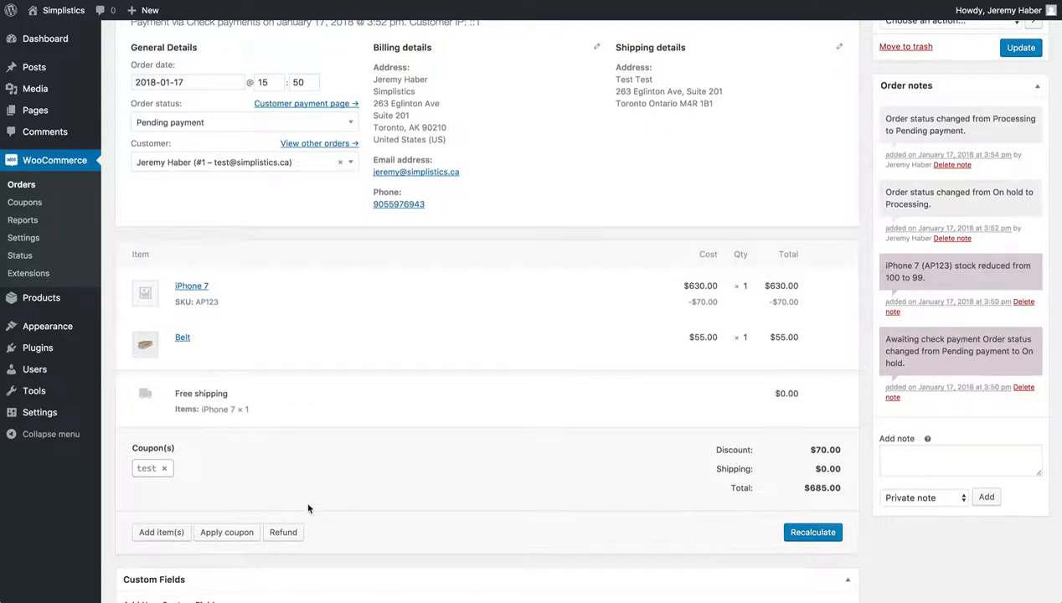
scroll(309, 507, "down", 3)
scroll(308, 505, "down", 2)
scroll(308, 505, "up", 8)
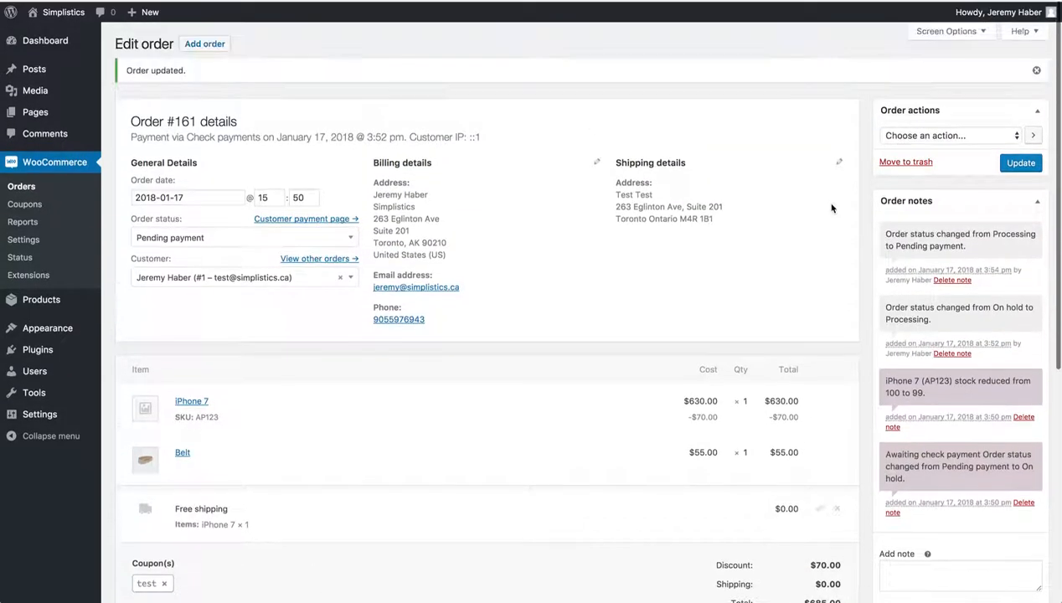
left_click(1022, 159)
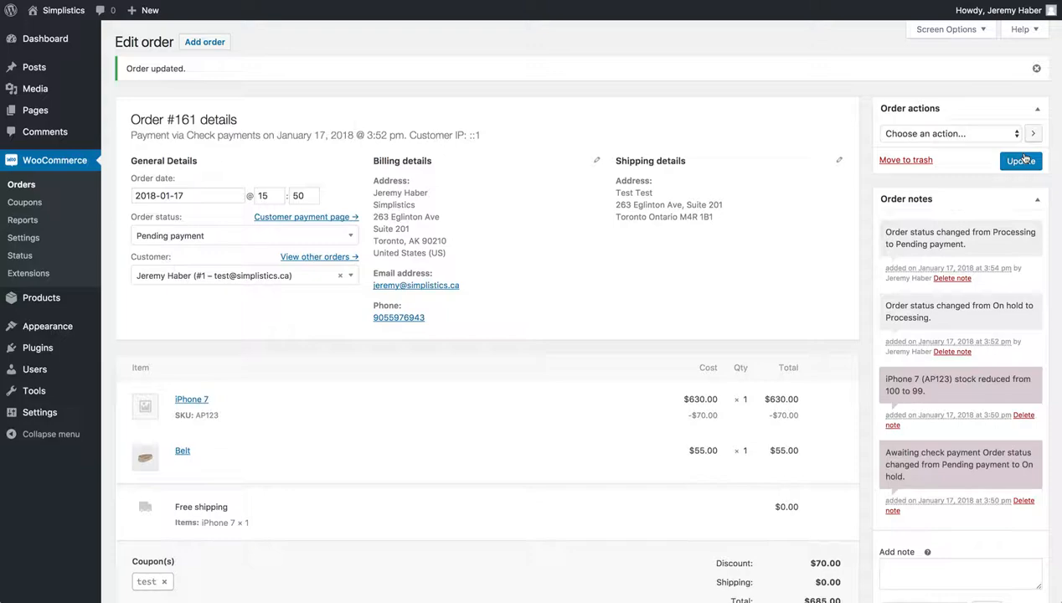
- Check the order's items and totals, and update the order once more
scroll(578, 570, "down", 3)
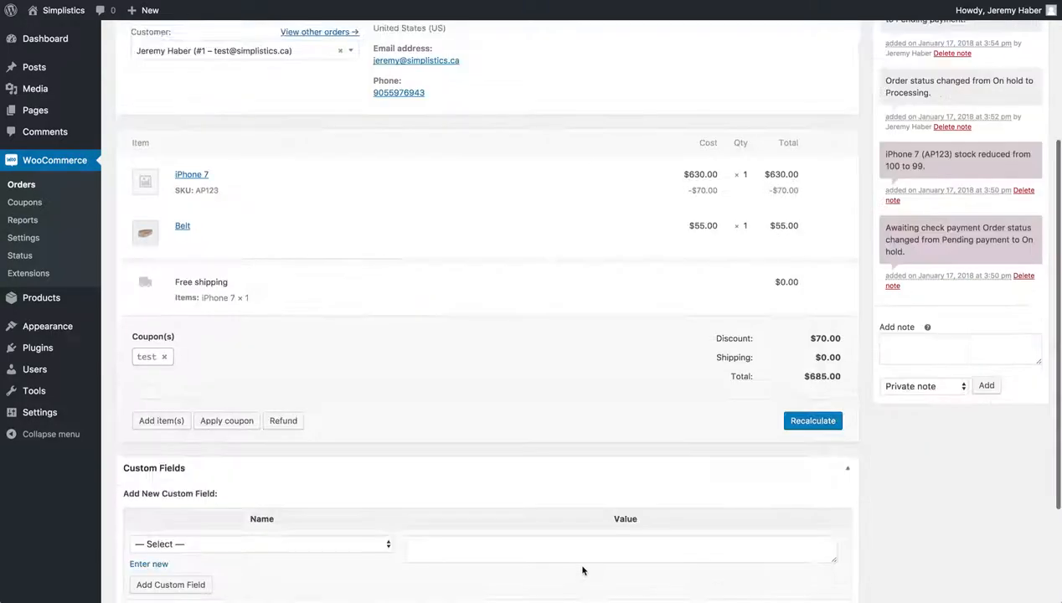
scroll(612, 345, "up", 3)
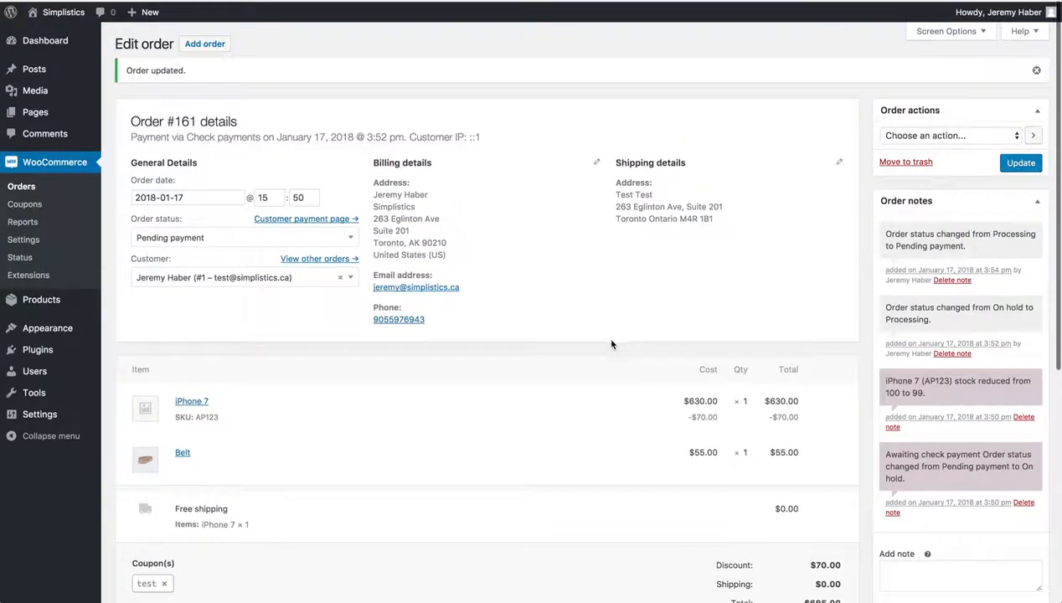
left_click(1012, 162)
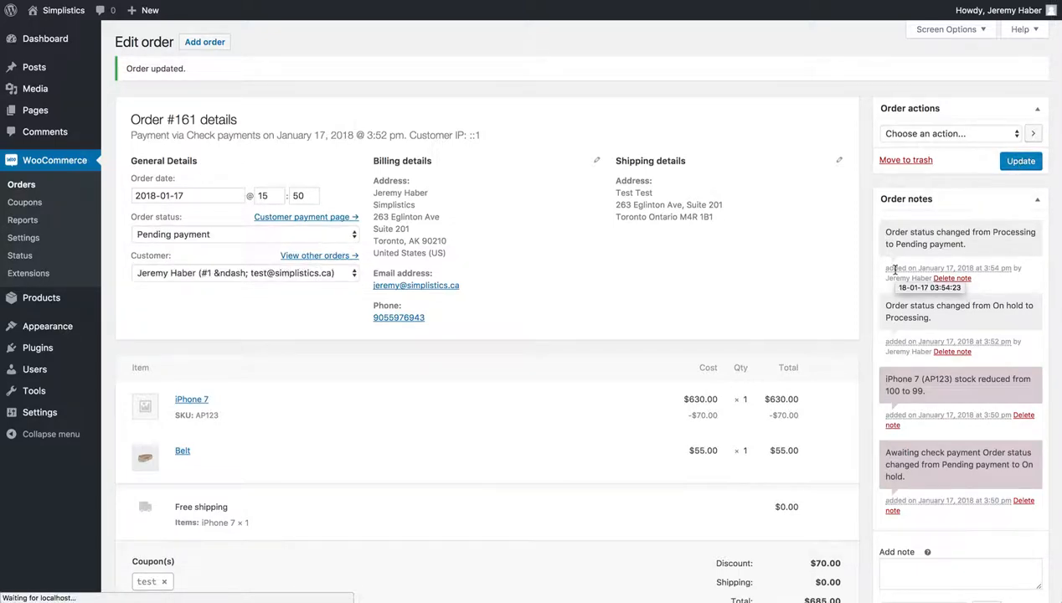
scroll(895, 270, "down", 4)
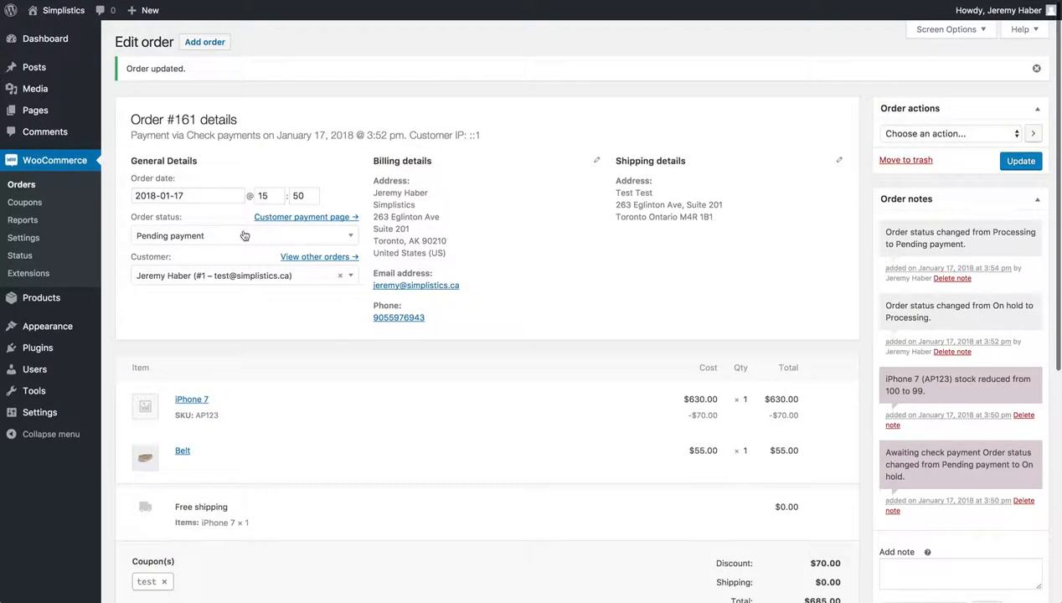
- Change the edited order's status to Processing and update the order
left_click(237, 237)
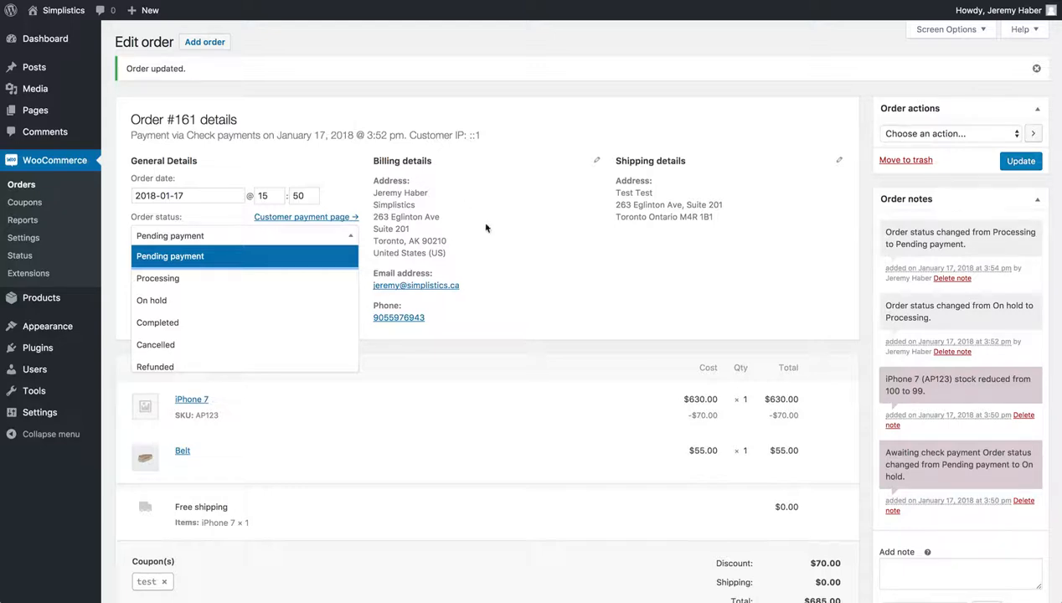
left_click(526, 257)
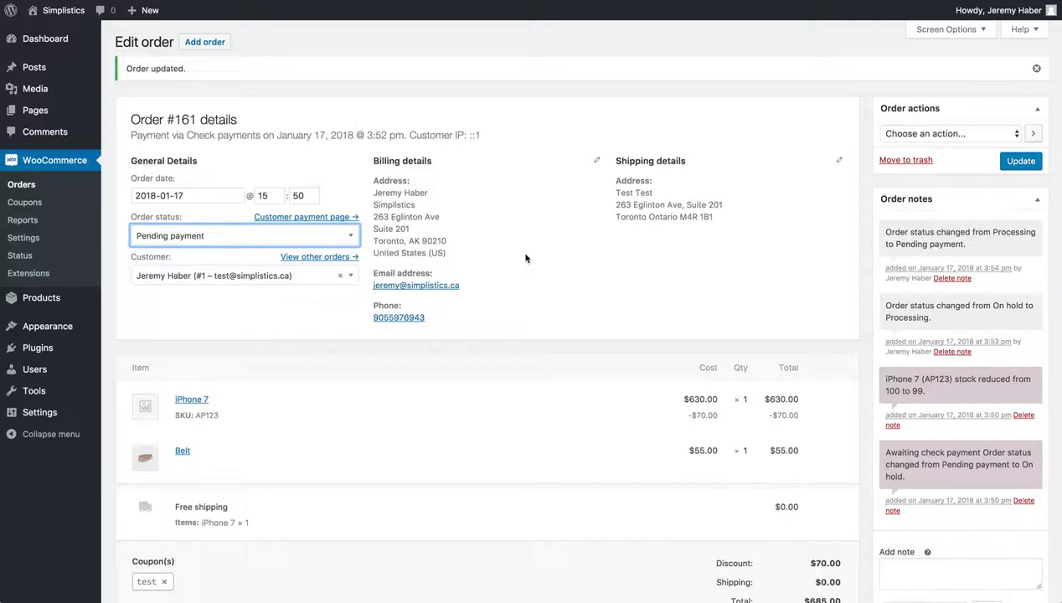
scroll(527, 258, "down", 3)
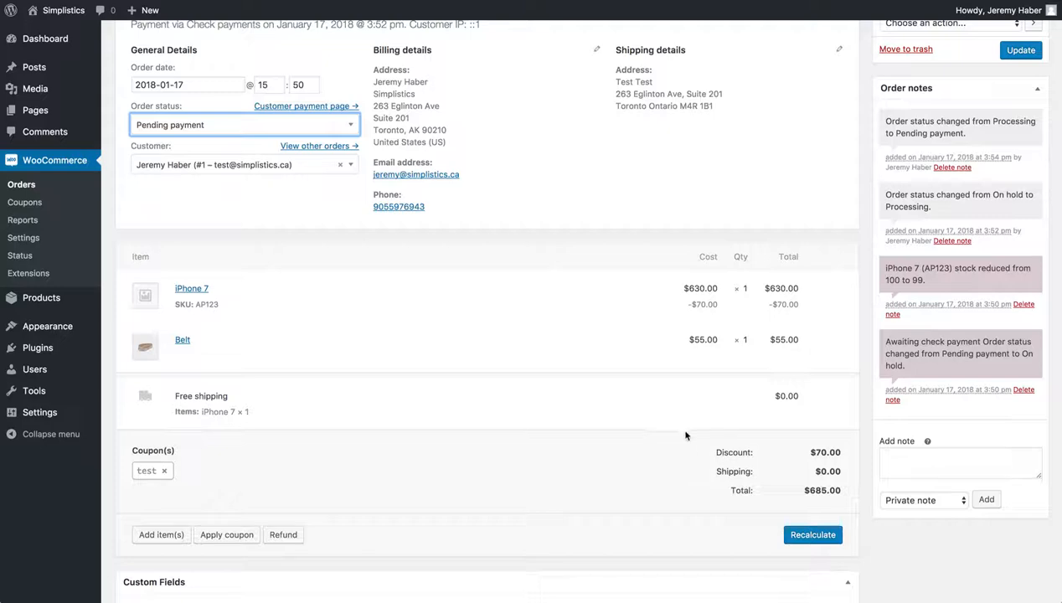
left_click(276, 132)
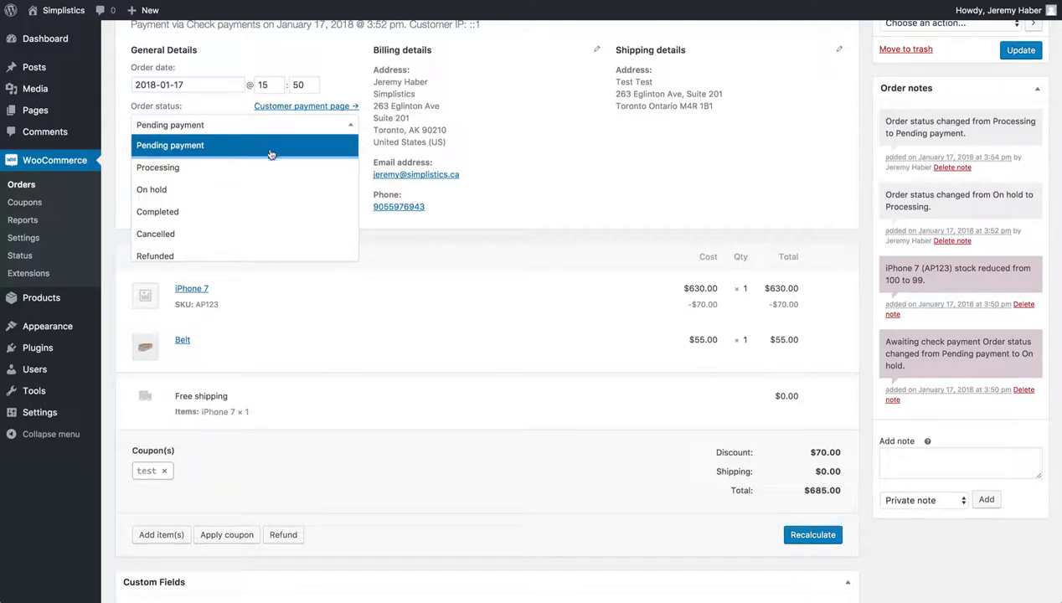
left_click(270, 166)
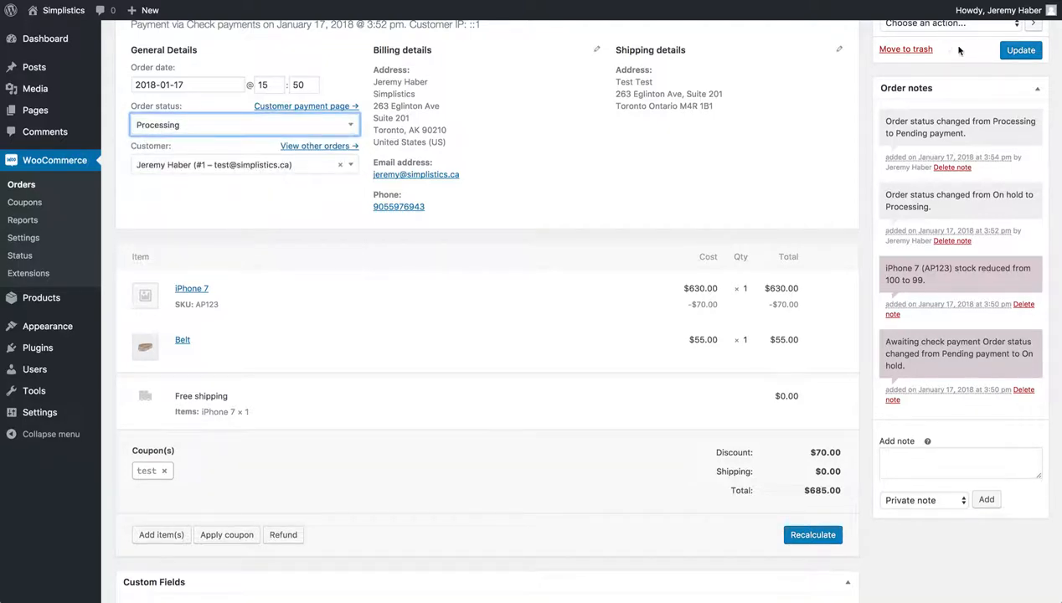
left_click(1036, 56)
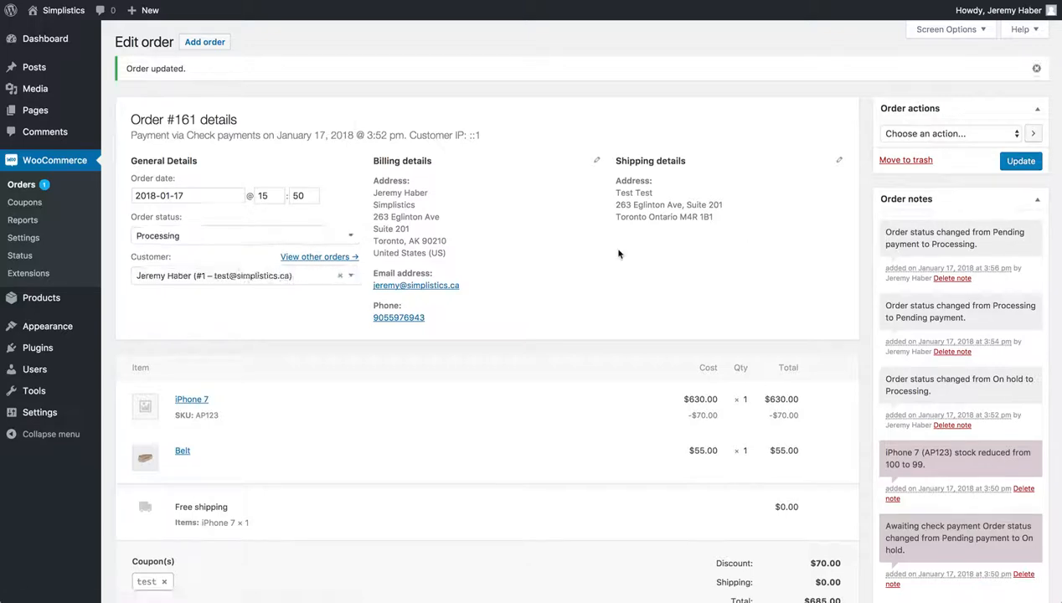
- Start a new manual order from the Edit order page and set its status to Processing
scroll(617, 252, "down", 3)
scroll(619, 254, "down", 1)
scroll(621, 254, "up", 5)
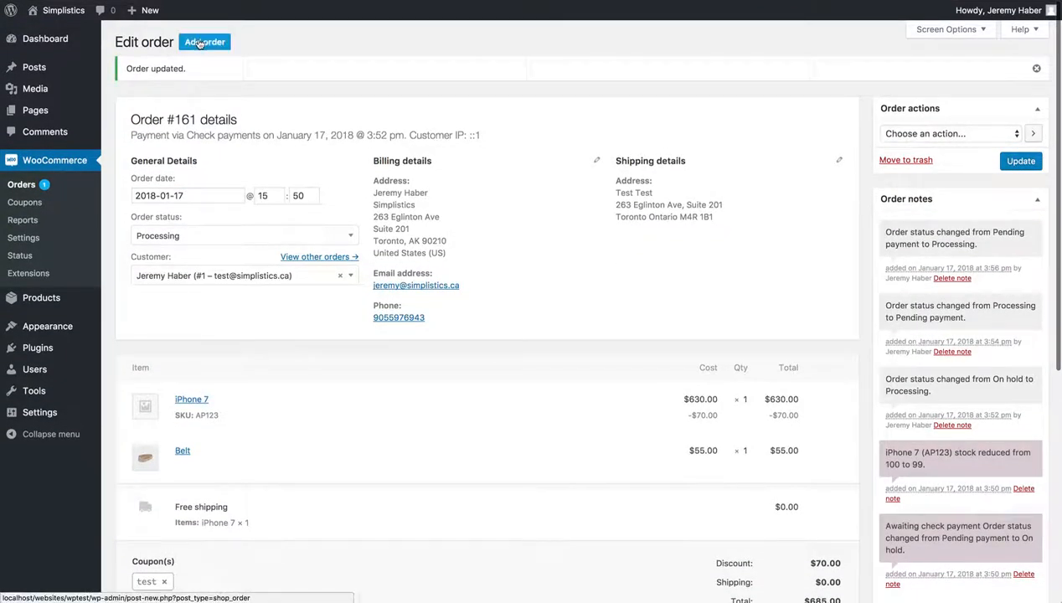
left_click(199, 44)
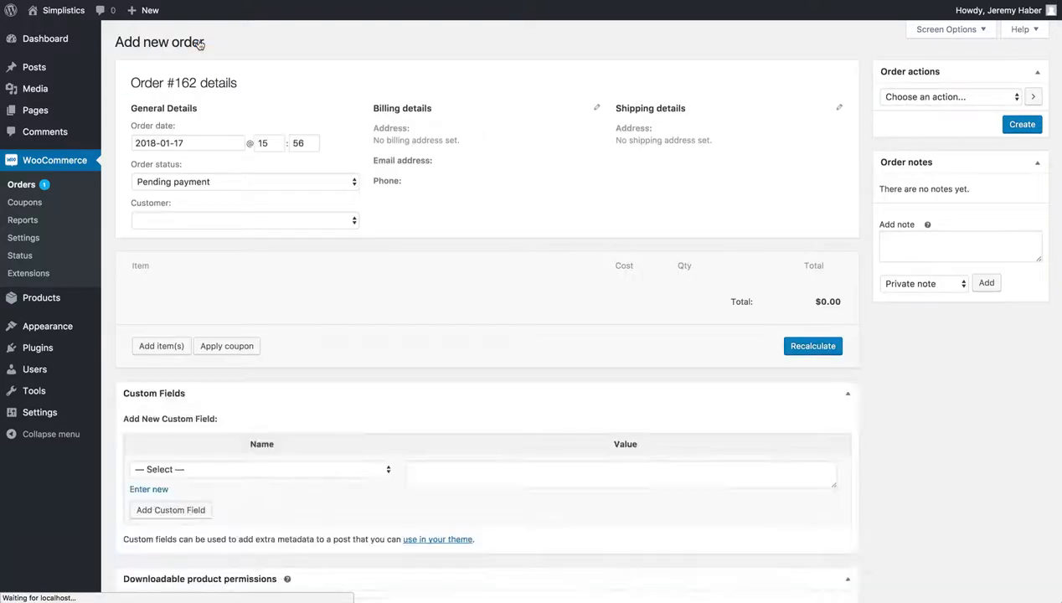
left_click(223, 184)
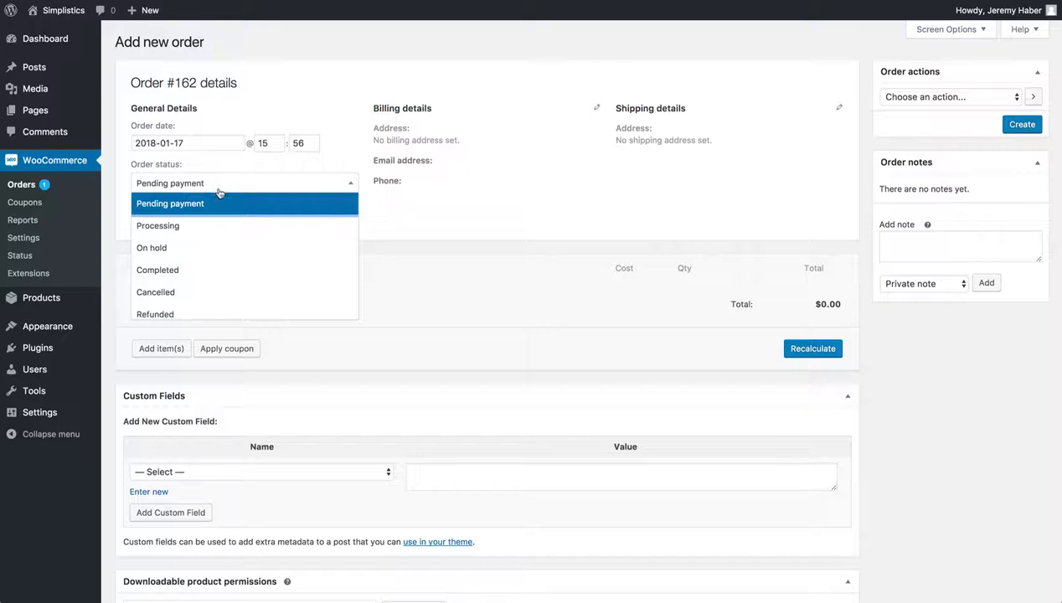
scroll(220, 229, "down", 1)
scroll(220, 229, "up", 1)
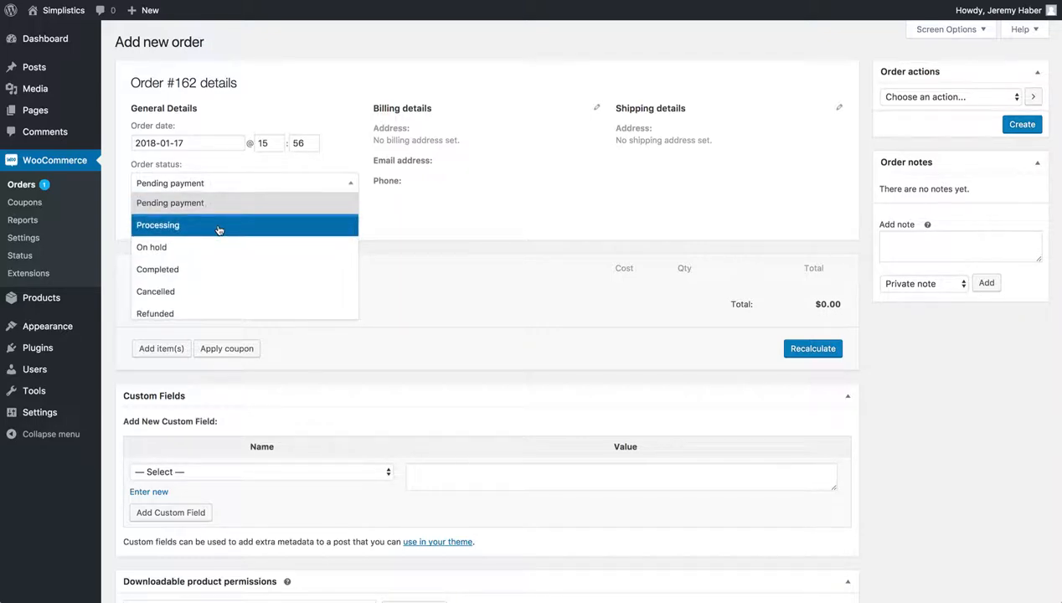
left_click(218, 229)
- Assign the existing customer found by searching for "test" to the new order and load their billing and shipping addresses
left_click(217, 228)
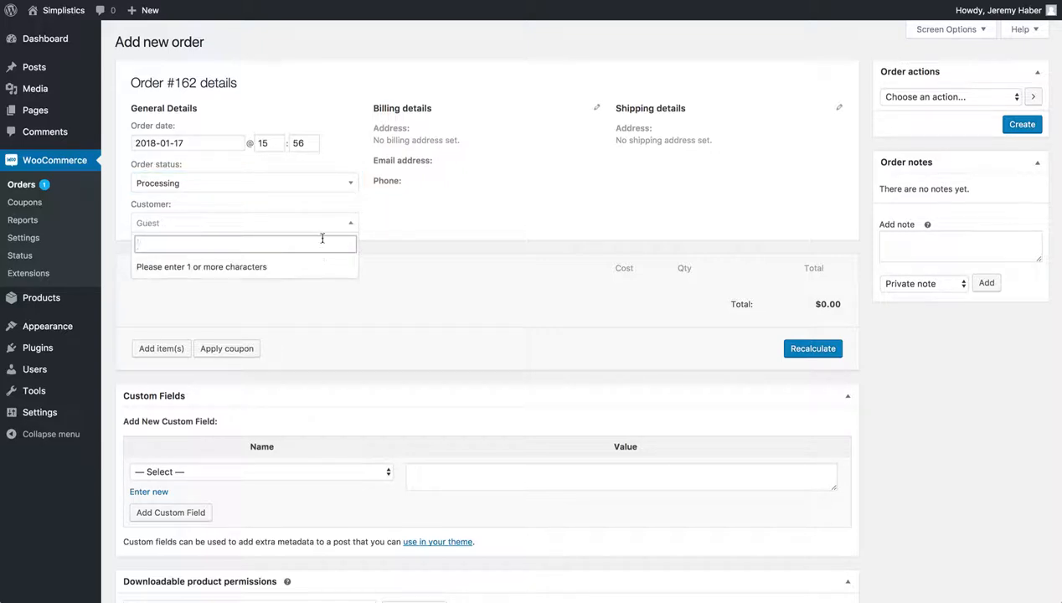
type("test")
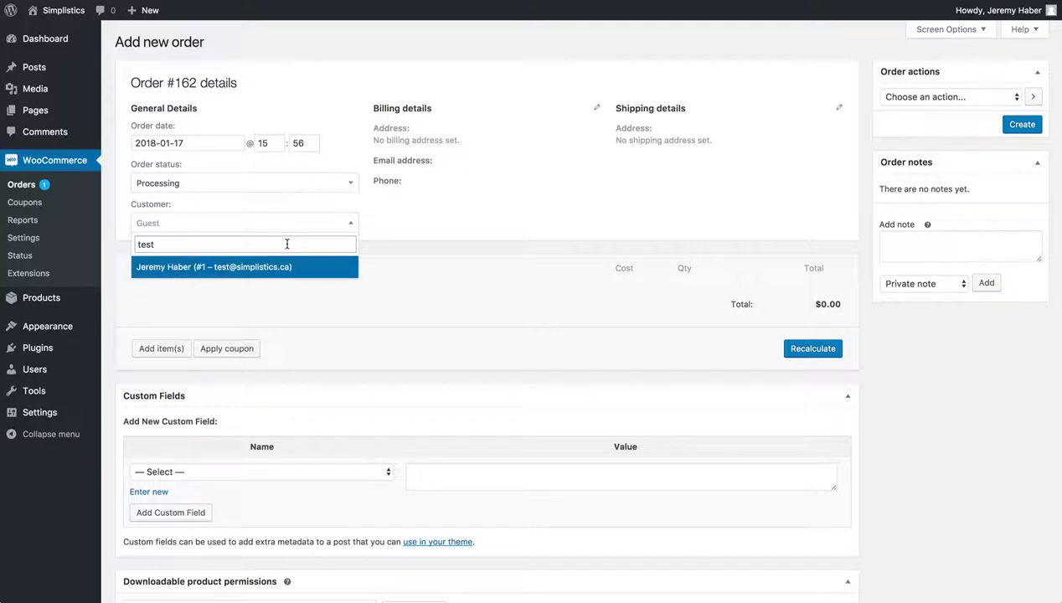
left_click(279, 263)
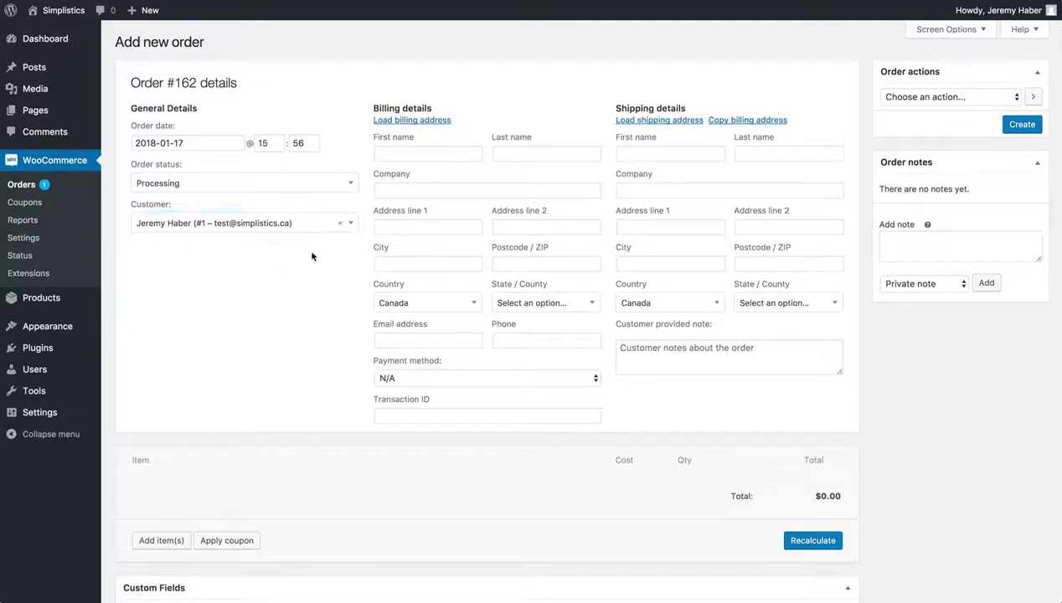
left_click(342, 141)
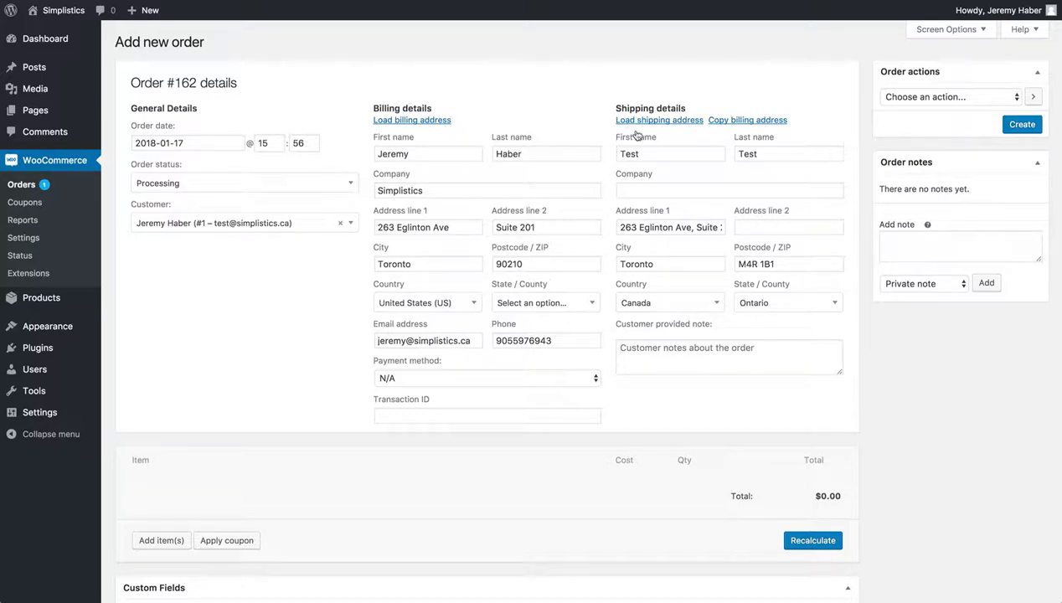
- Set the state in the new order's billing details to Alaska
left_click(504, 302)
left_click(518, 390)
scroll(521, 399, "down", 1)
scroll(521, 398, "down", 3)
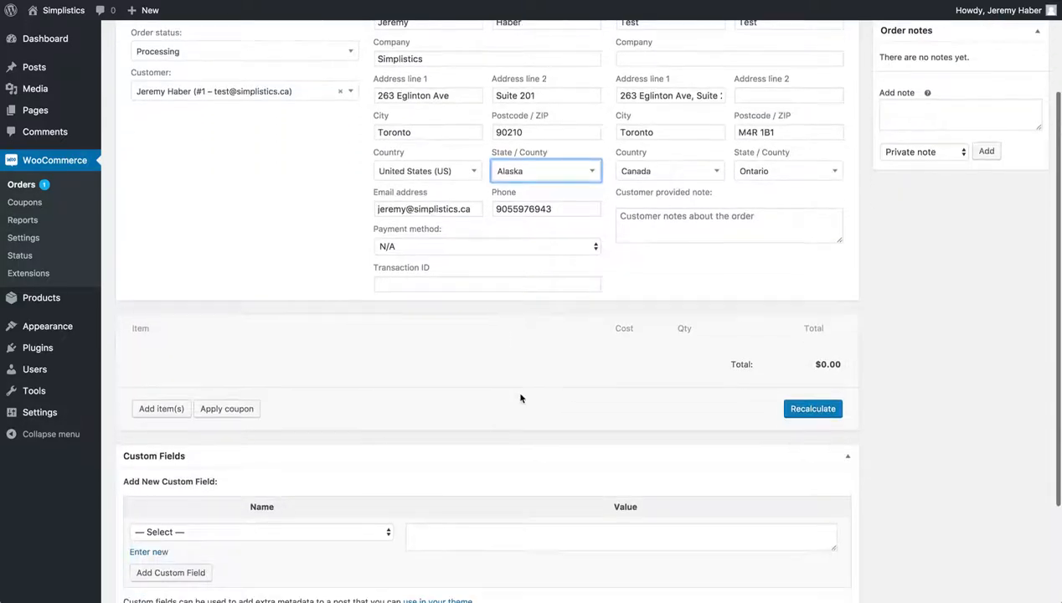
scroll(521, 399, "up", 5)
scroll(521, 399, "down", 3)
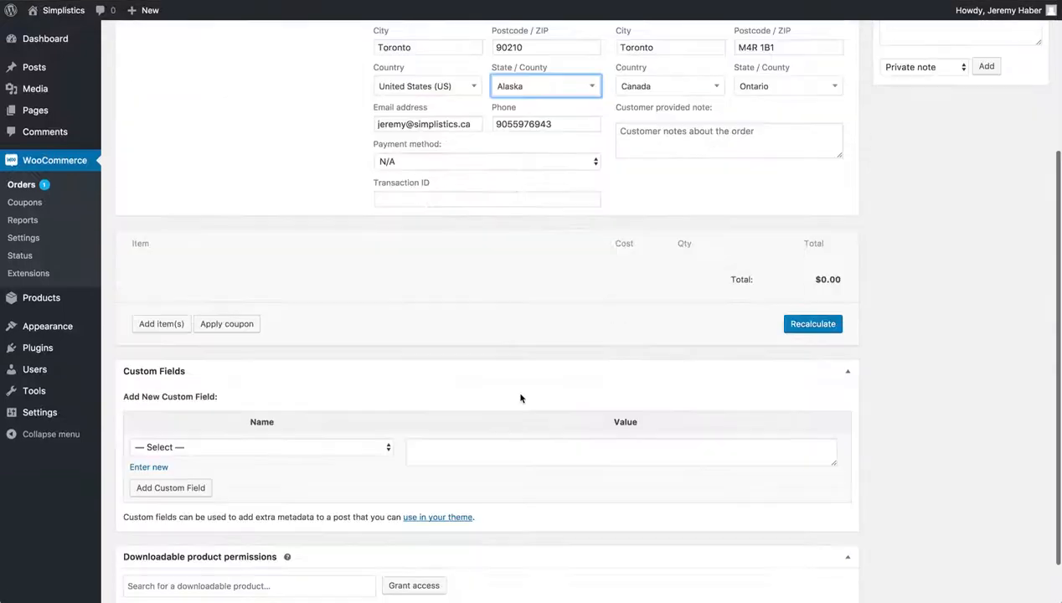
- Search for "belt" and add the Belt product to the new order
left_click(147, 324)
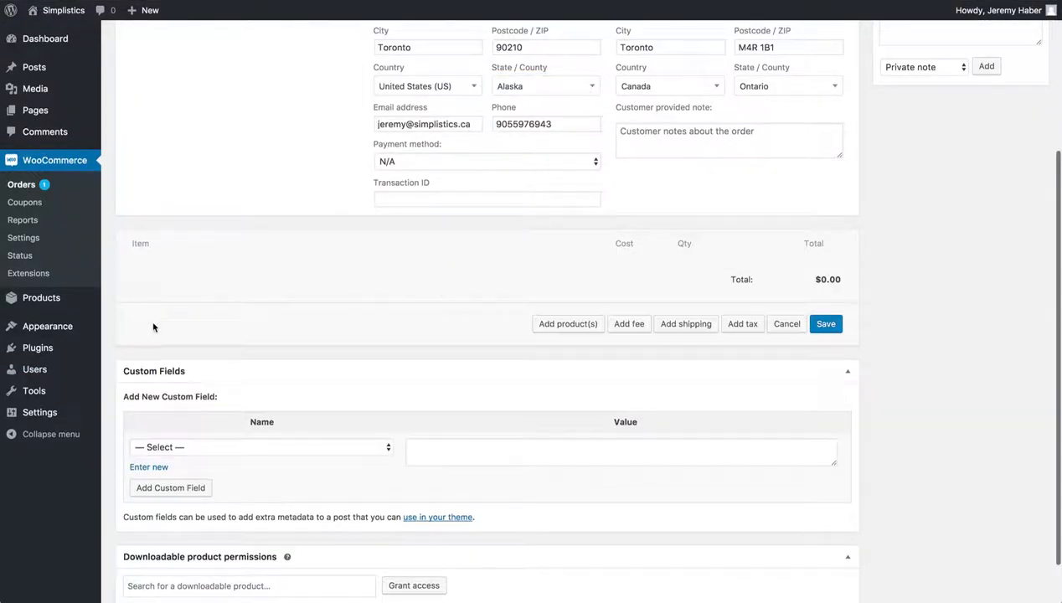
left_click(545, 326)
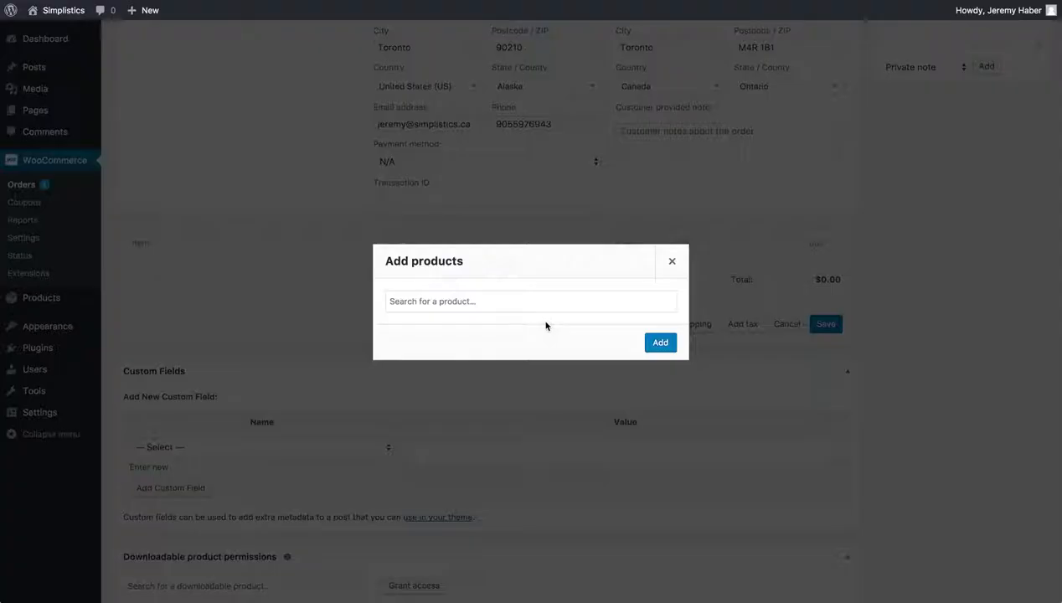
left_click(536, 294)
type("belt")
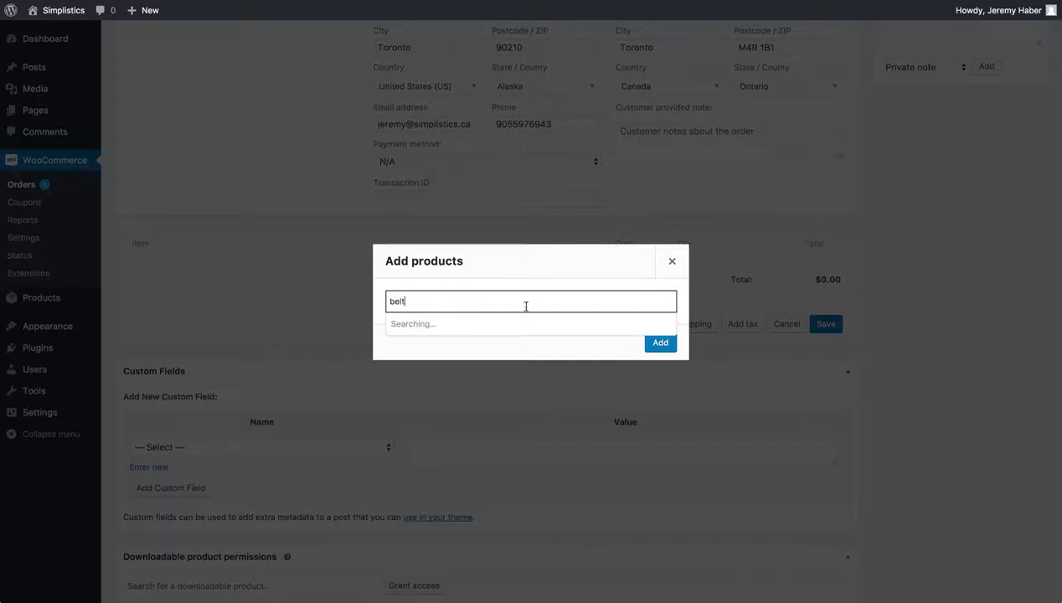
left_click(531, 326)
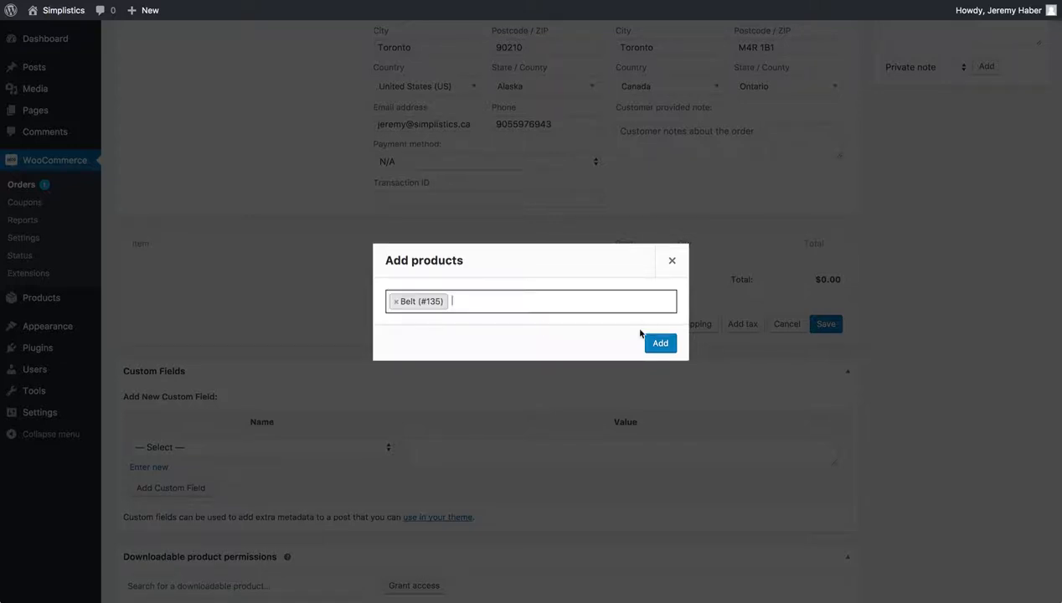
left_click(661, 345)
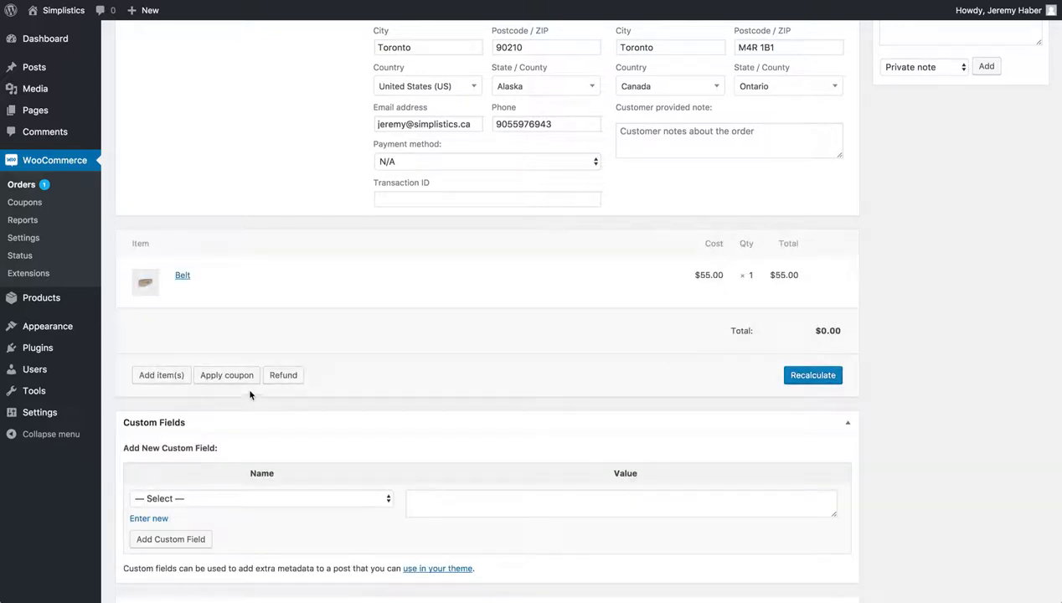
- Add a fixed fee of $10 as a line item to the new order
left_click(153, 376)
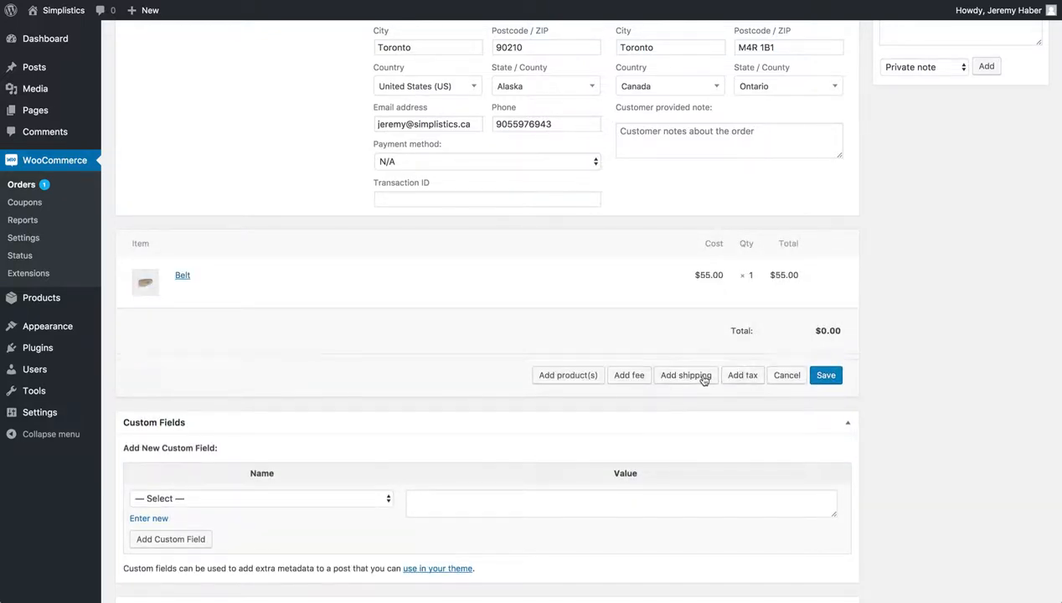
left_click(631, 378)
type("Handli")
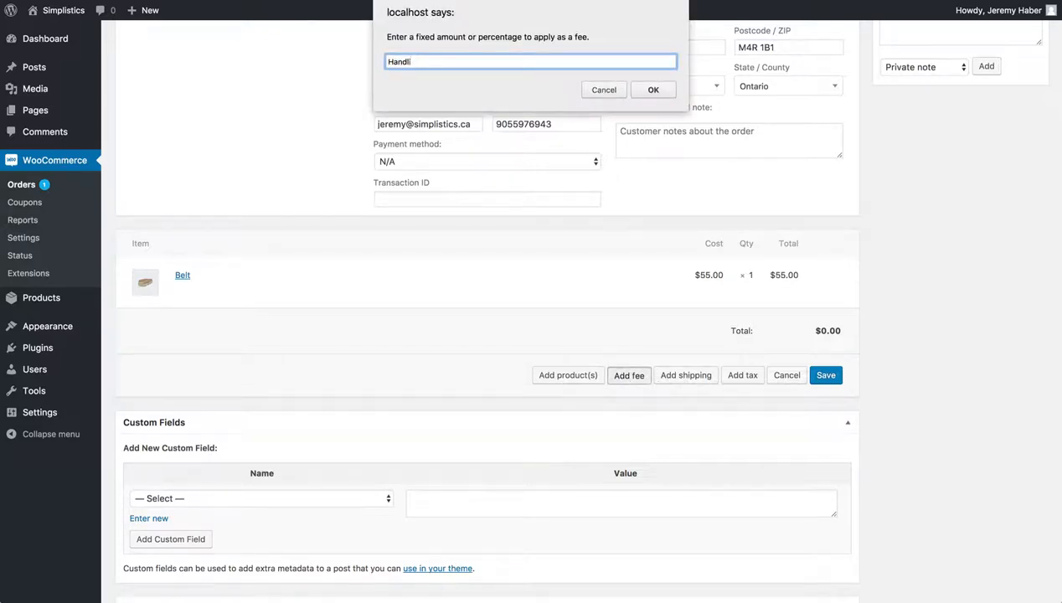
key("super+a")
key("BackSpace")
key("Return")
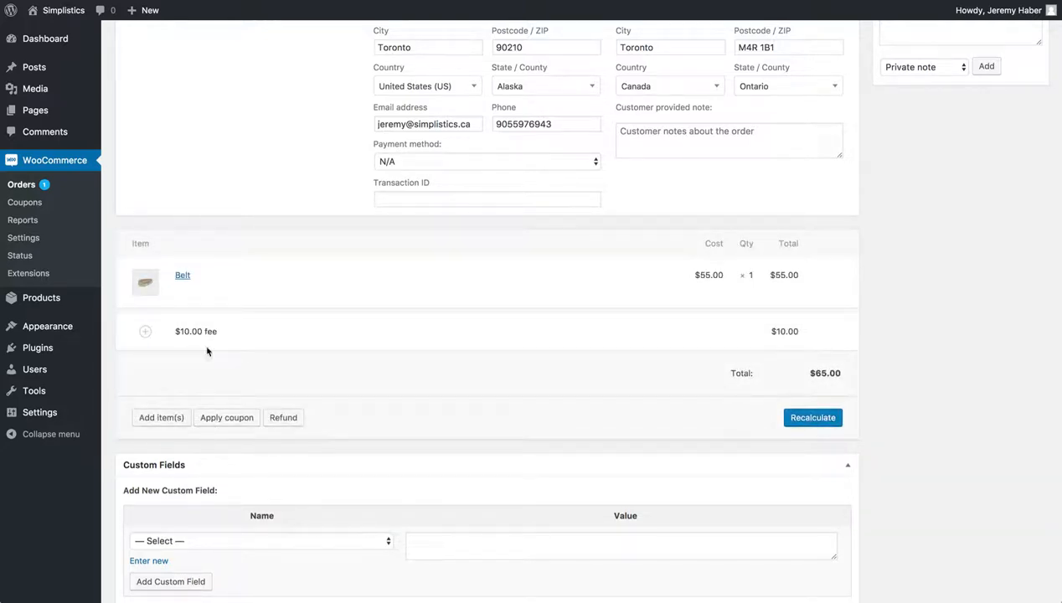
- Rename the $10.00 fee line as "Handling Fee" and save the order items
left_click(205, 336)
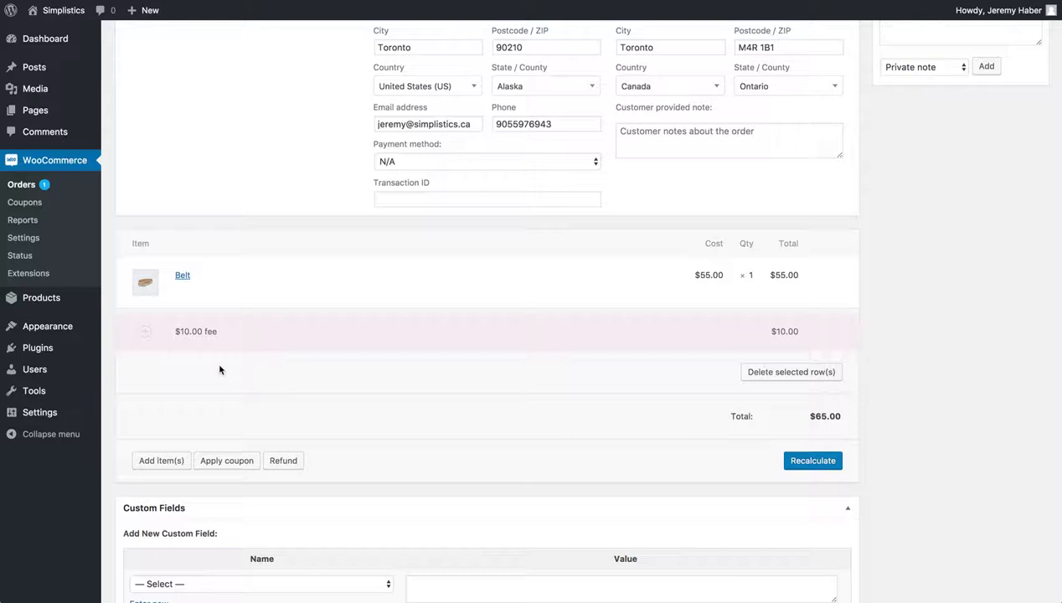
left_click(819, 333)
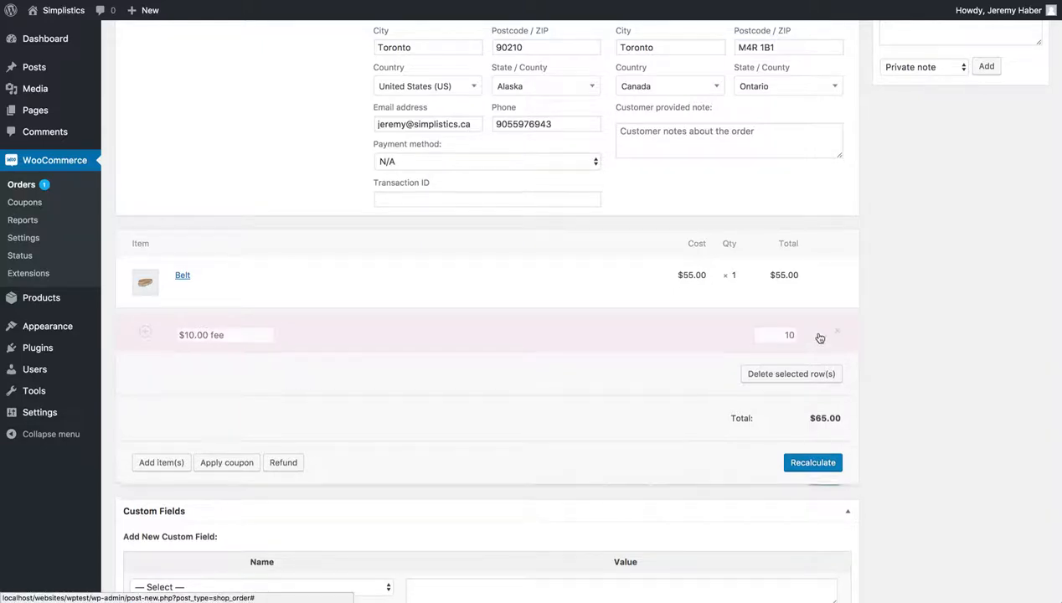
double_click(254, 332)
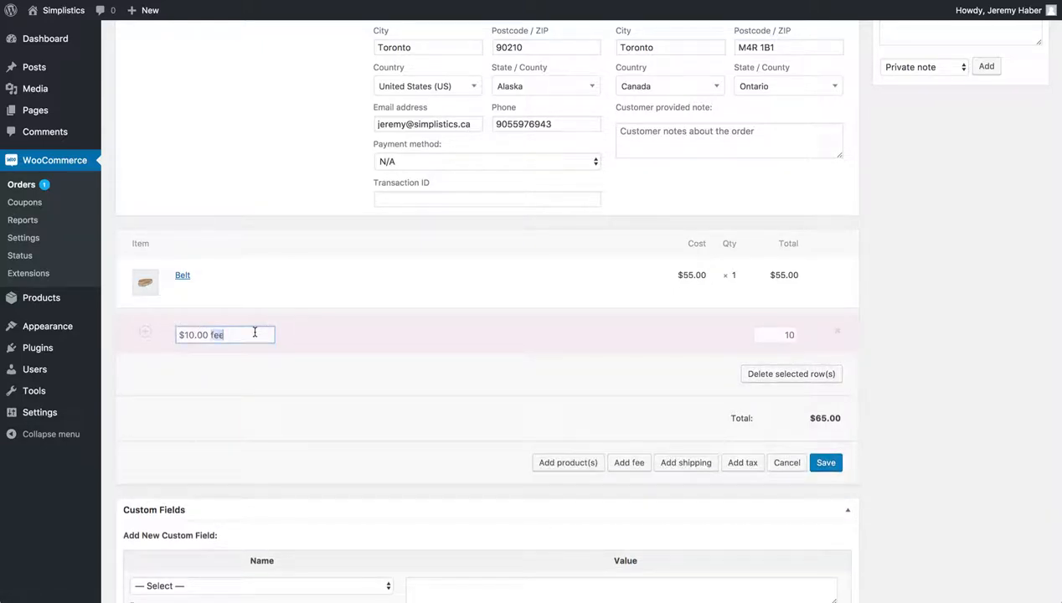
key("ctrl+a")
type("Handling Fee")
left_click(255, 397)
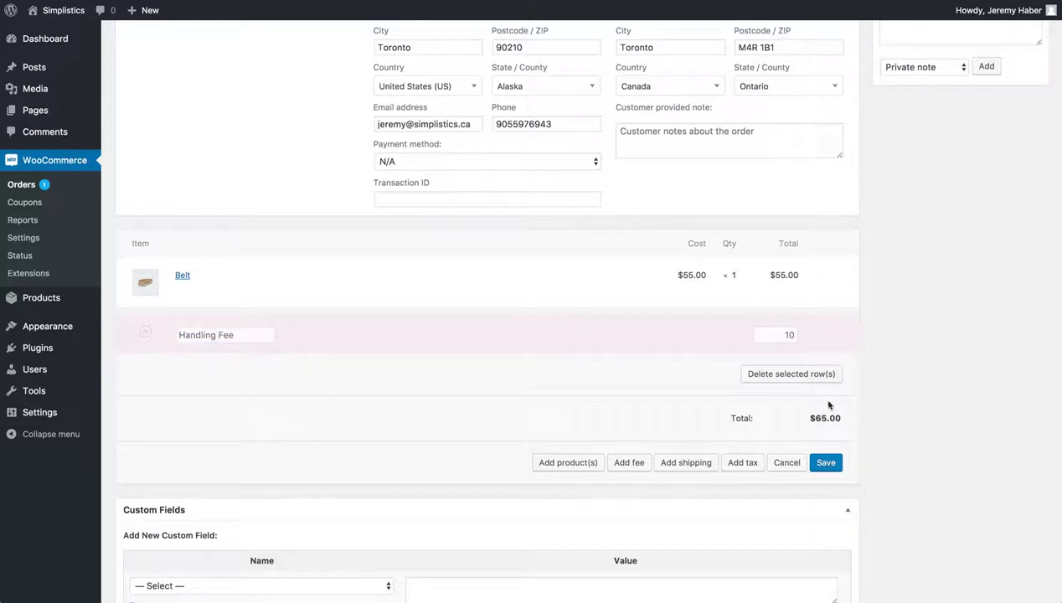
left_click(815, 468)
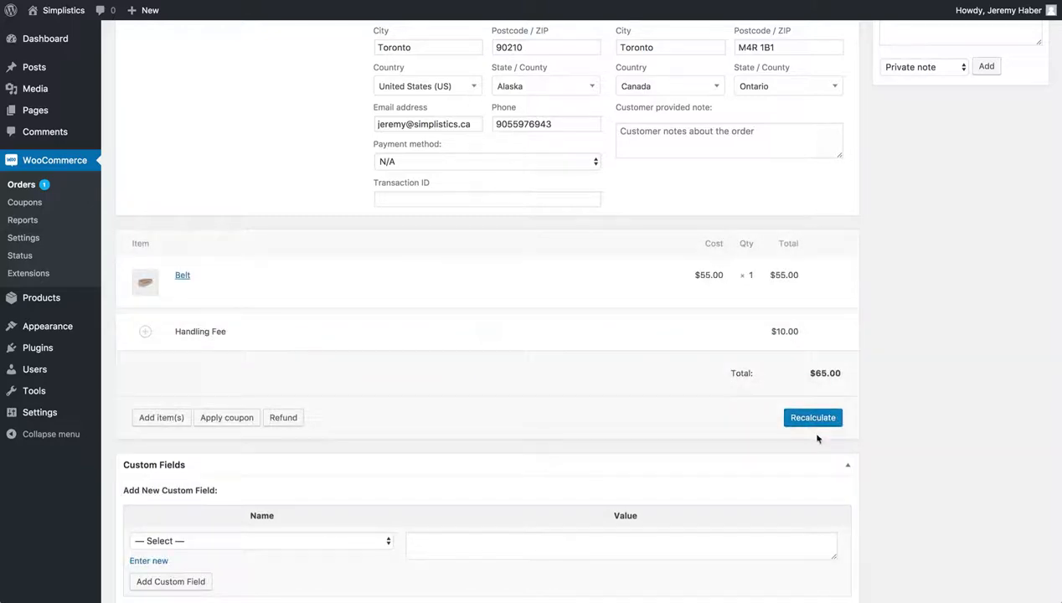
- Recalculate the order totals and create the manual order
left_click(820, 421)
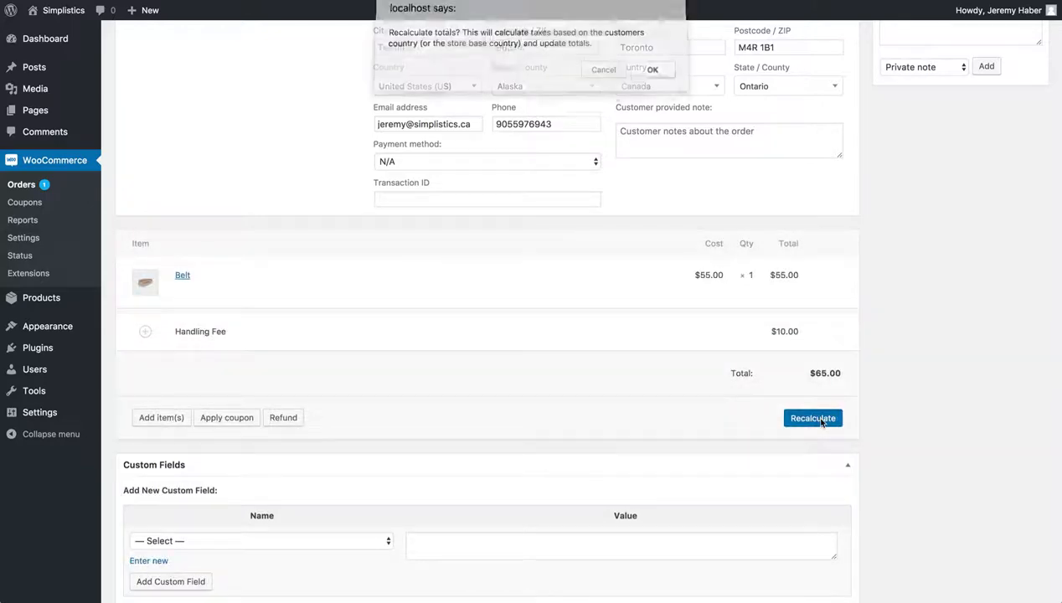
left_click(645, 74)
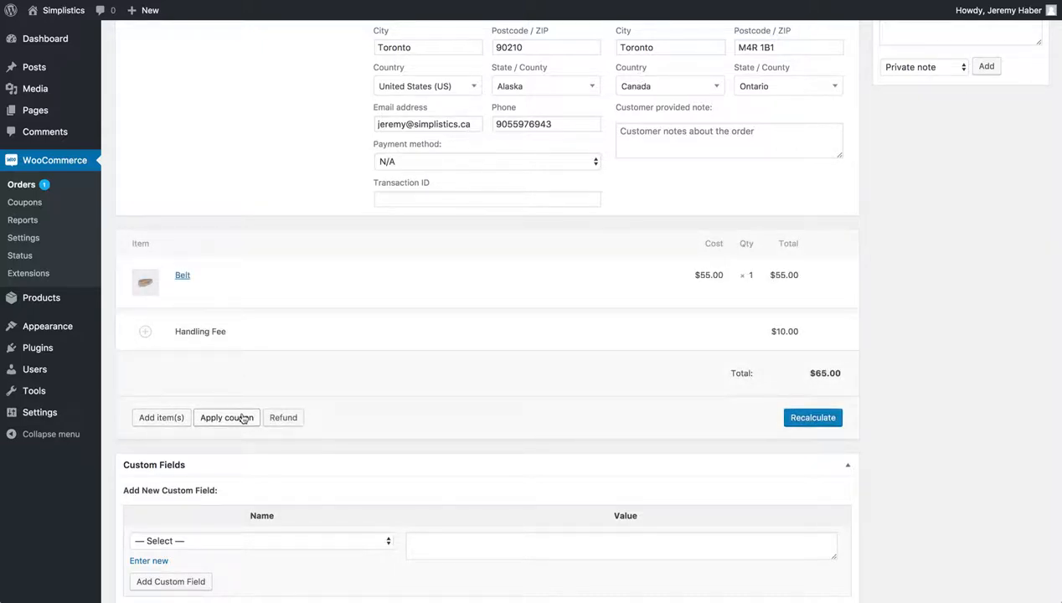
scroll(625, 315, "down", 2)
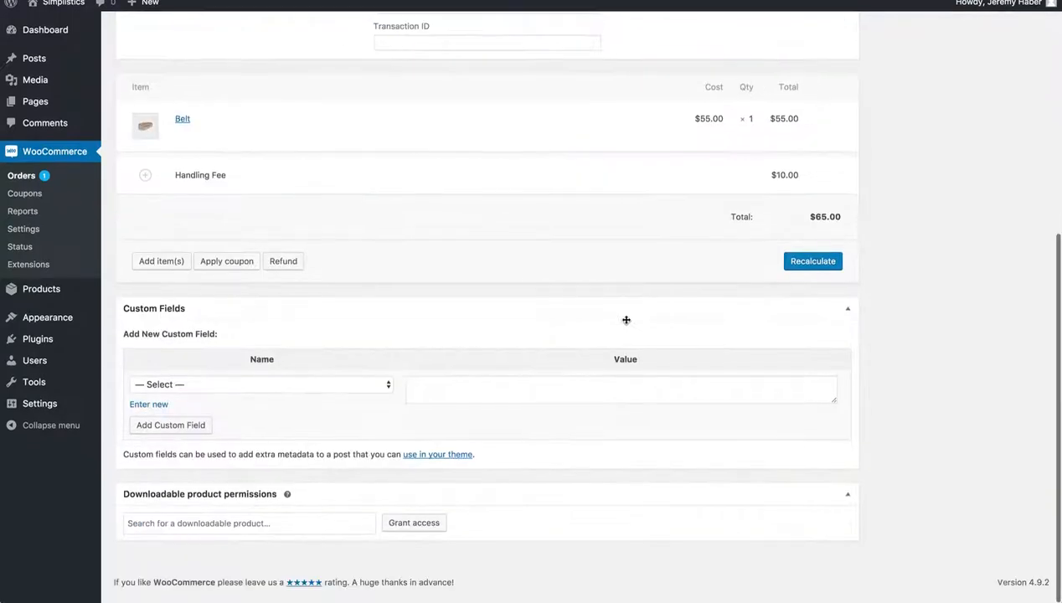
scroll(626, 320, "up", 4)
scroll(626, 319, "up", 1)
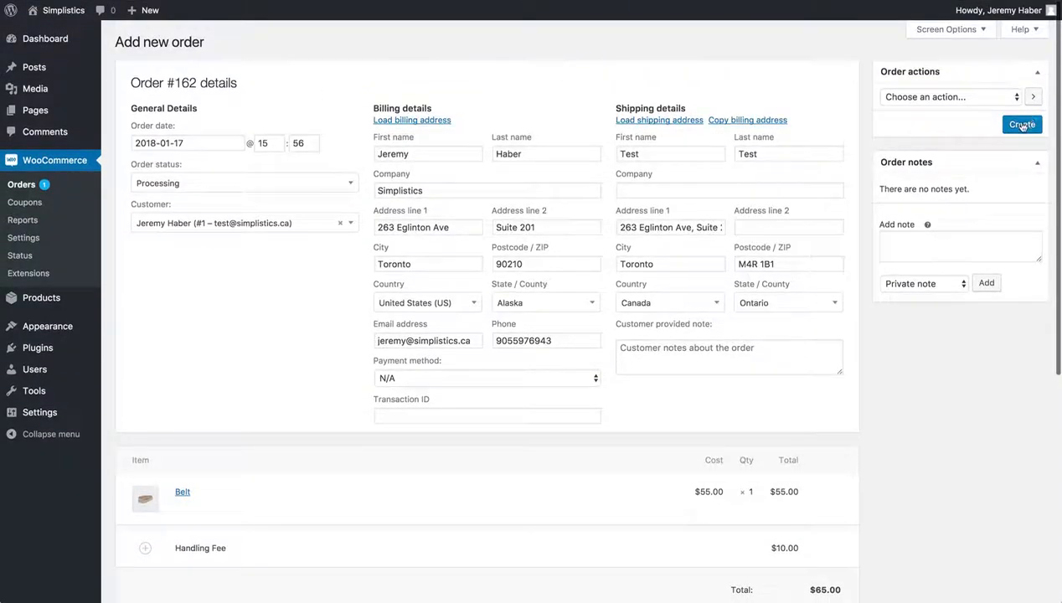
left_click(1022, 125)
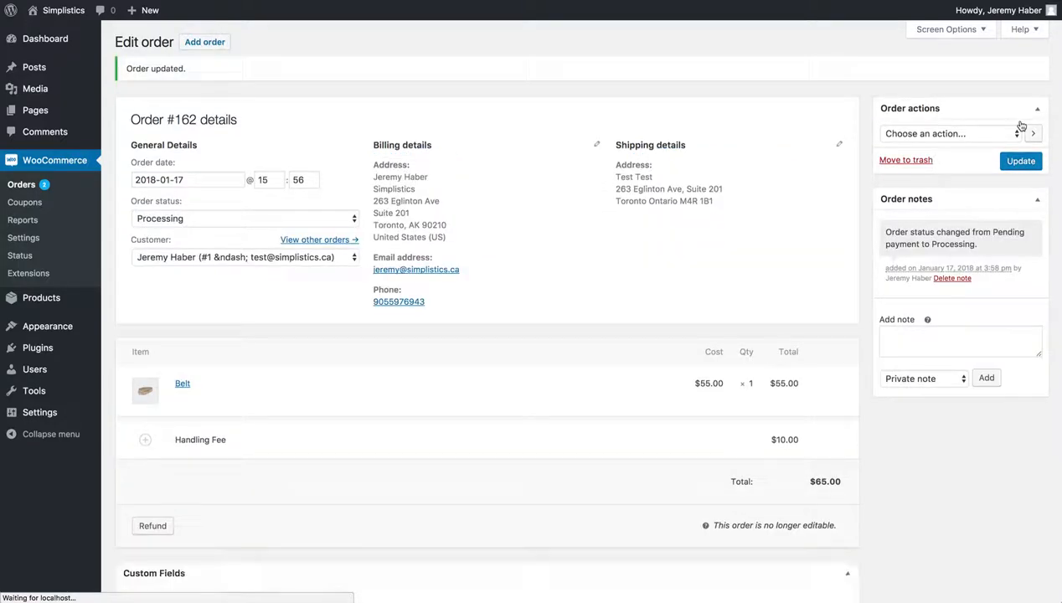
- View the customer's other orders and the list of all site users
left_click(307, 241)
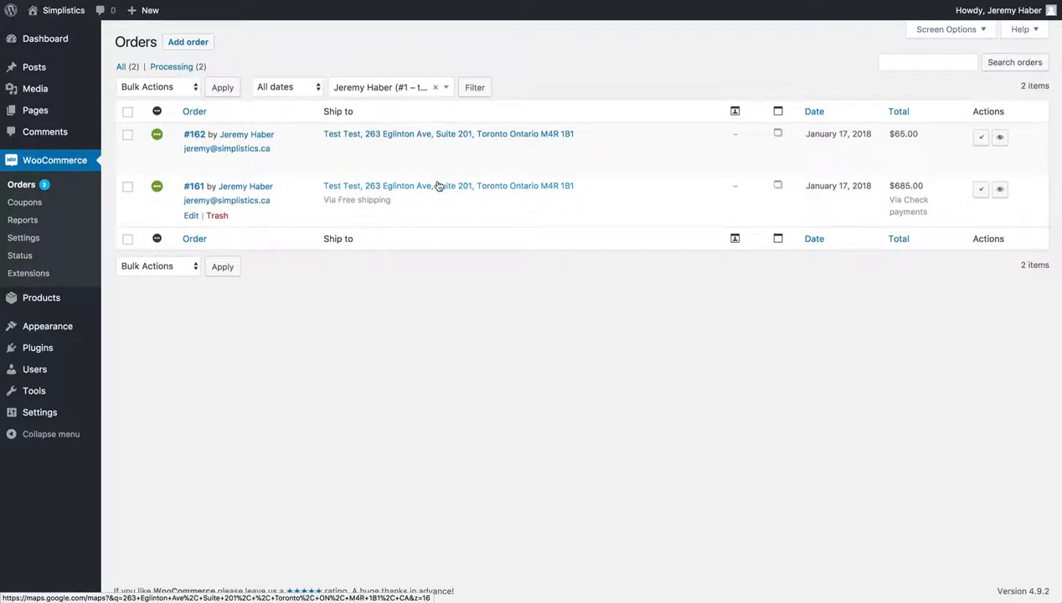
mouse_move(39, 410)
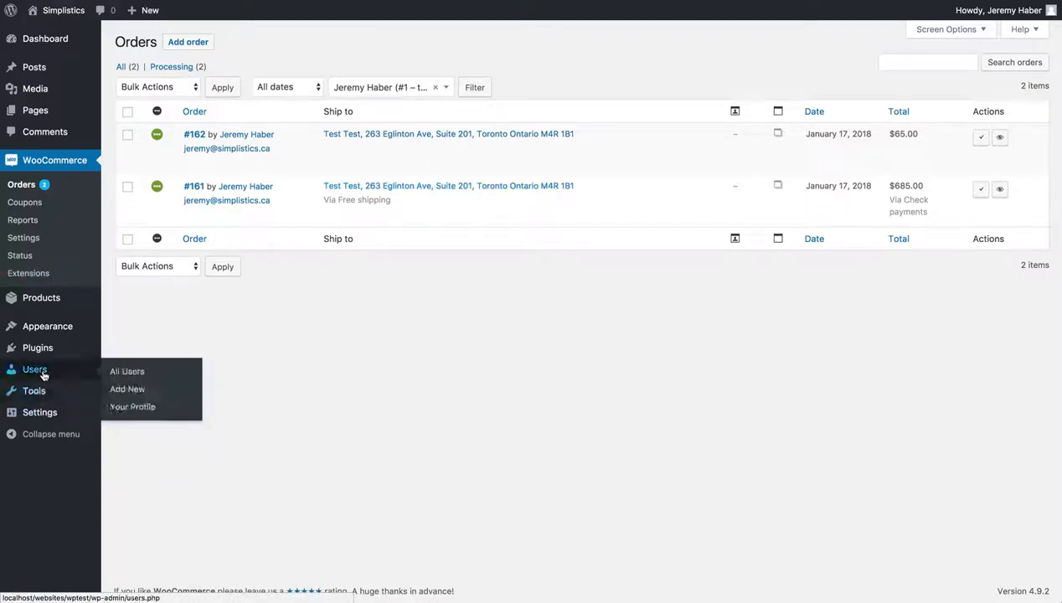
left_click(42, 373)
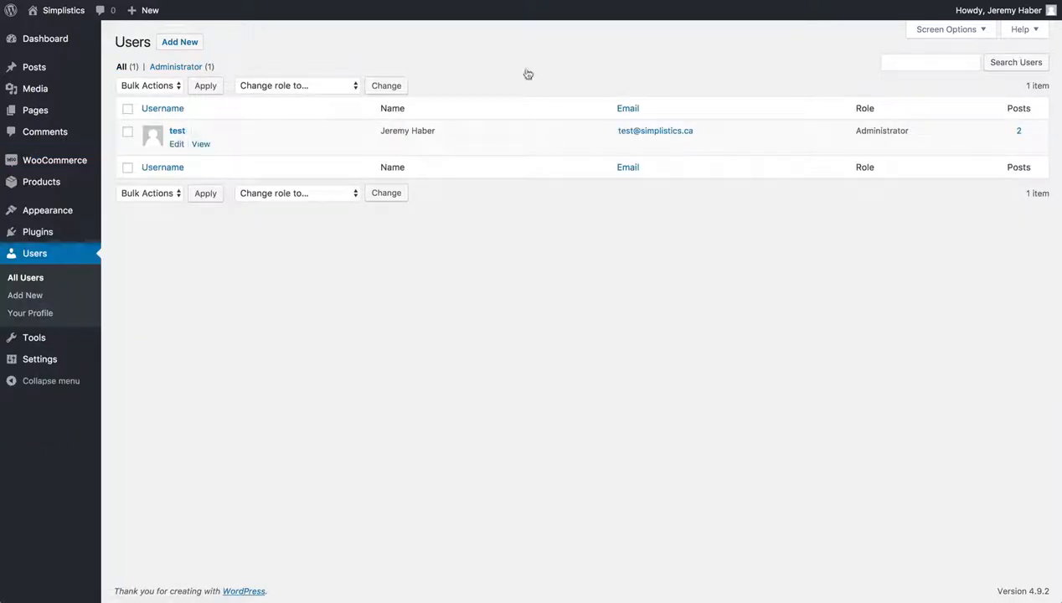
left_click(918, 60)
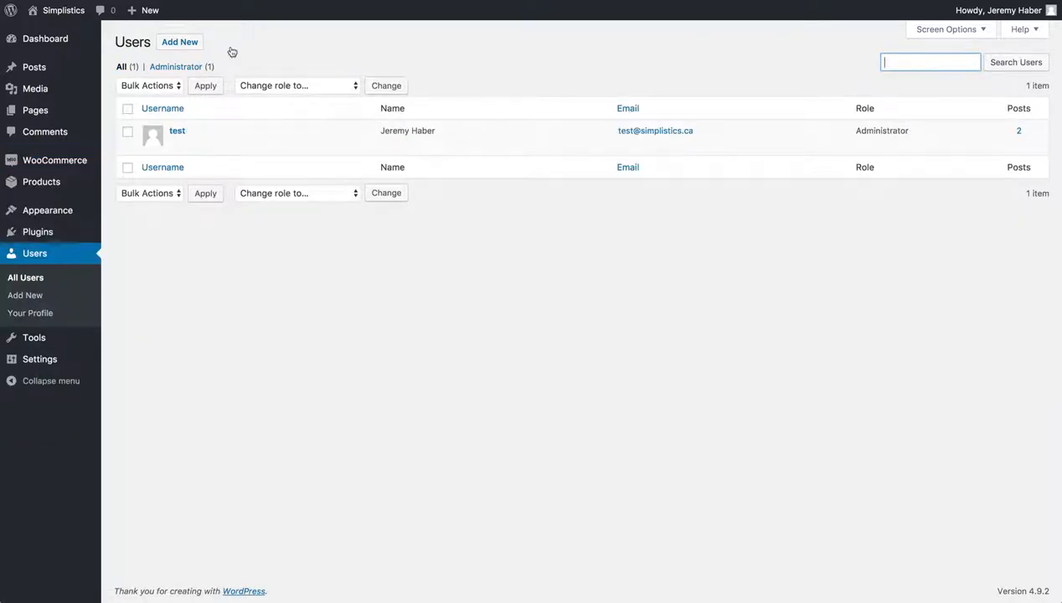
- Start a new user with username "test2" and fill in the e-mail, first name and last name
left_click(171, 40)
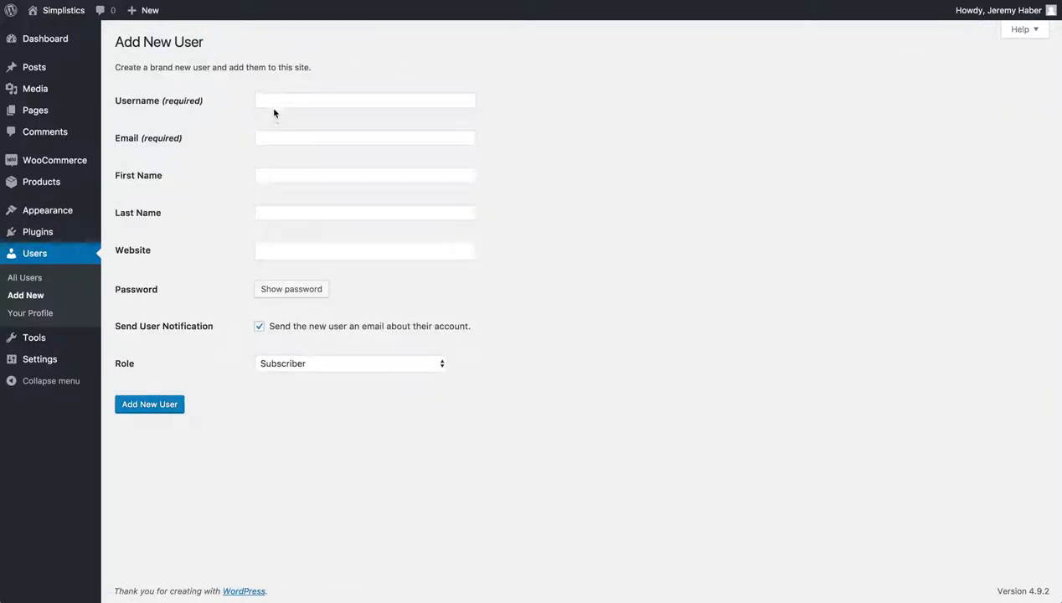
left_click(274, 106)
type("test2")
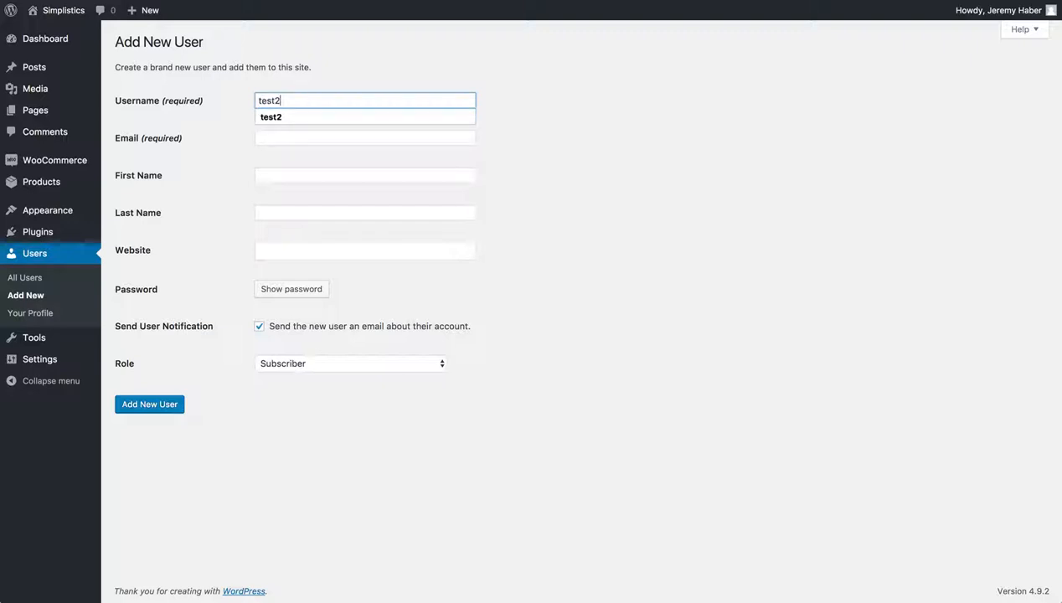
key("Tab")
type("test")
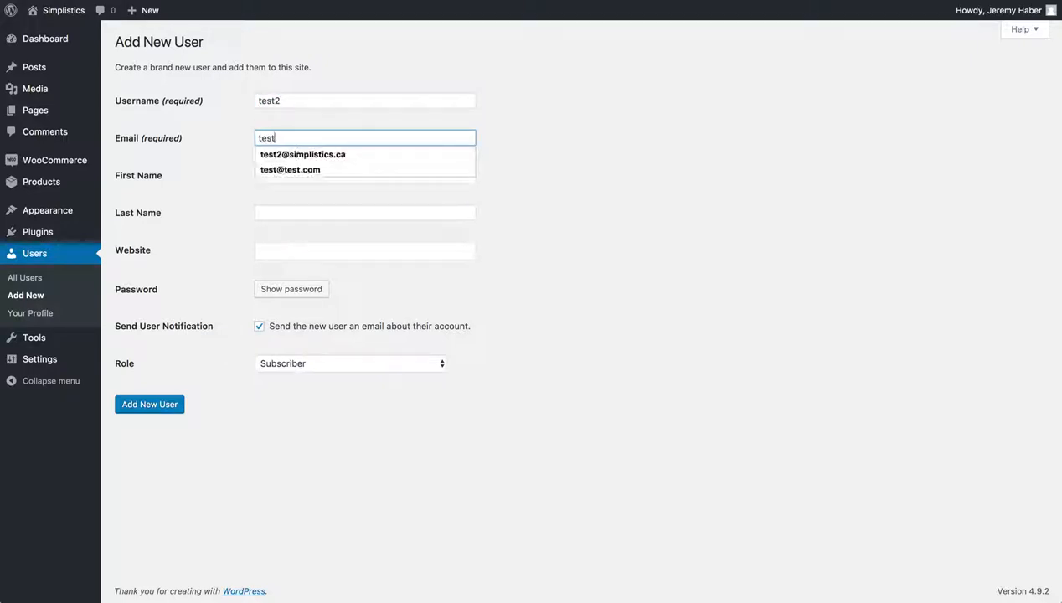
key("Down")
key("Return")
key("Tab")
type("Tester")
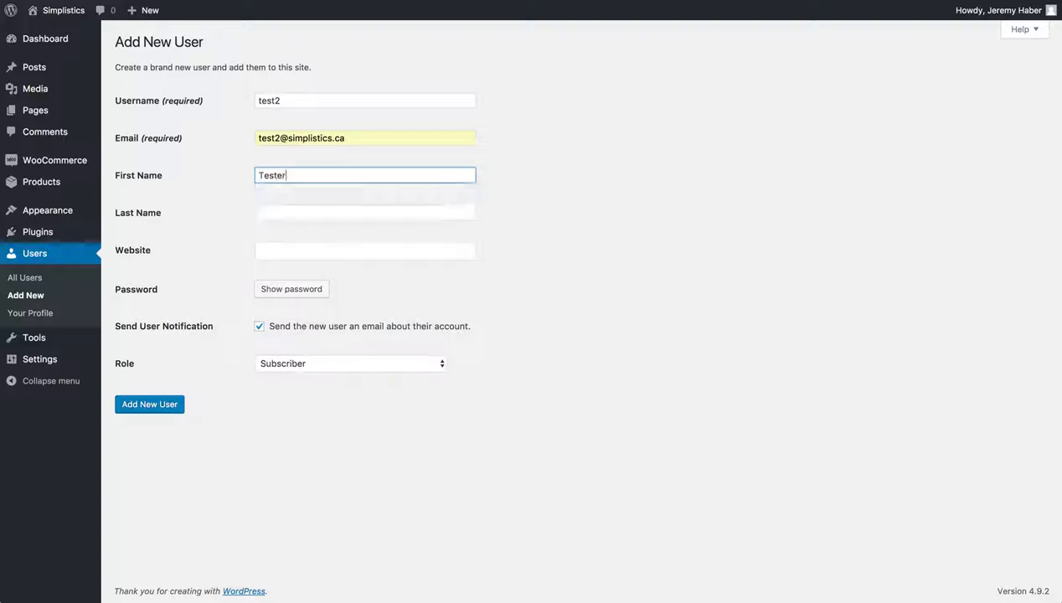
key("Tab")
type("Test2")
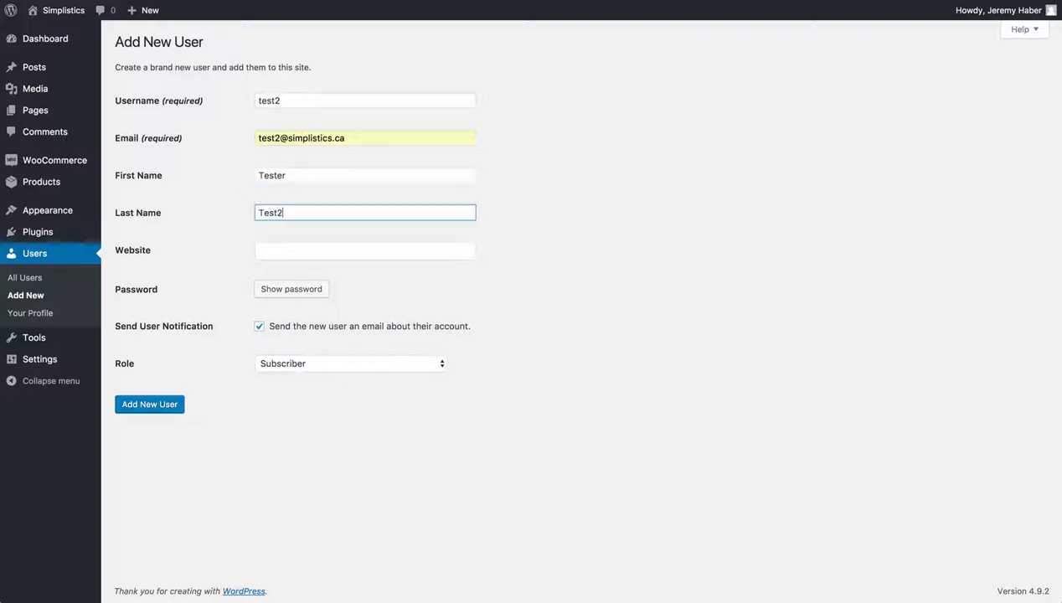
key("Tab")
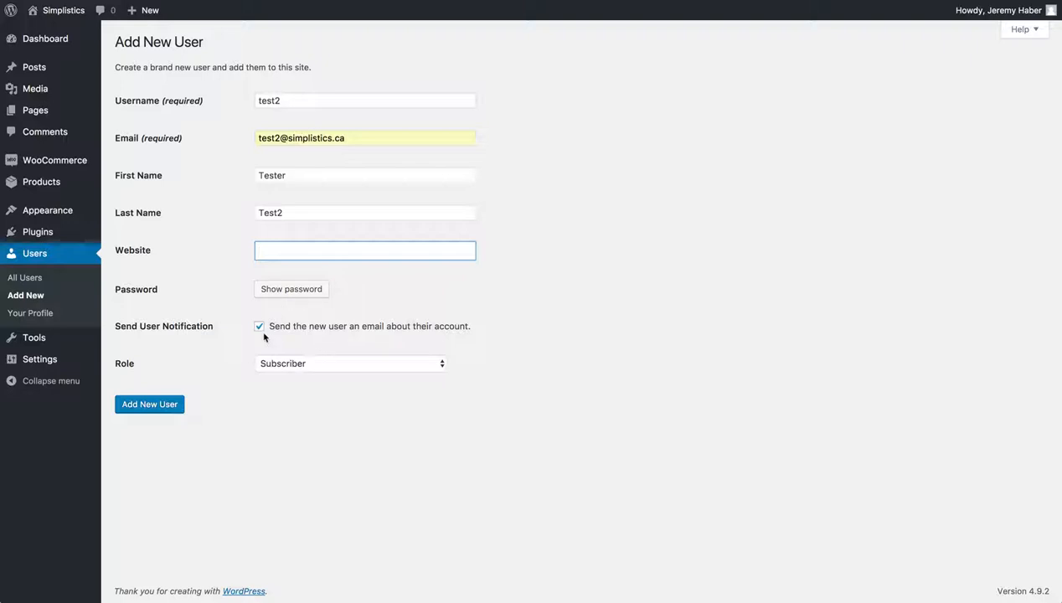
- Set the new user's role to Customer and create the account
left_click(318, 372)
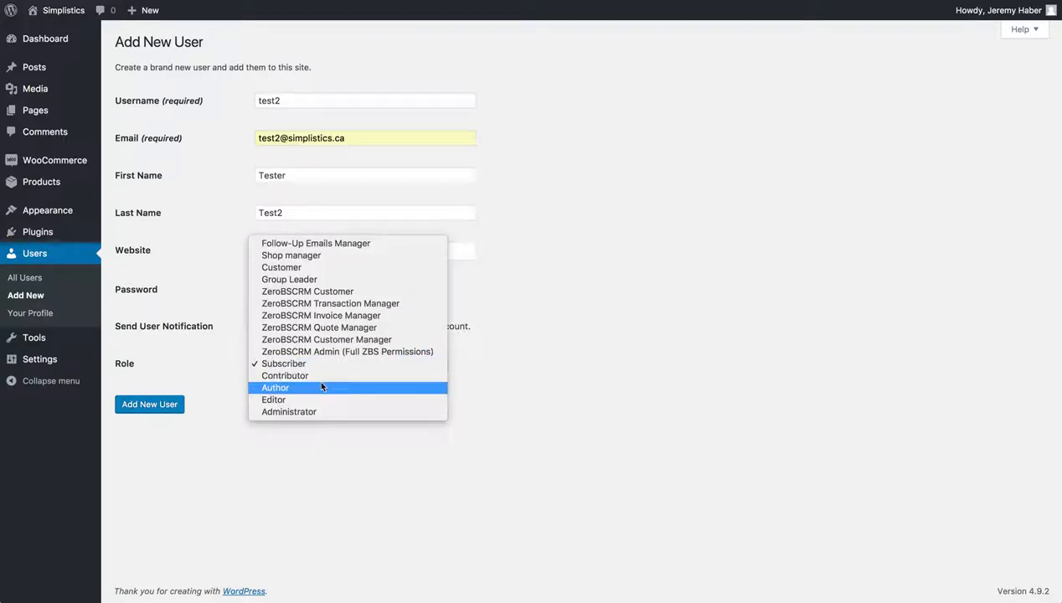
left_click(349, 267)
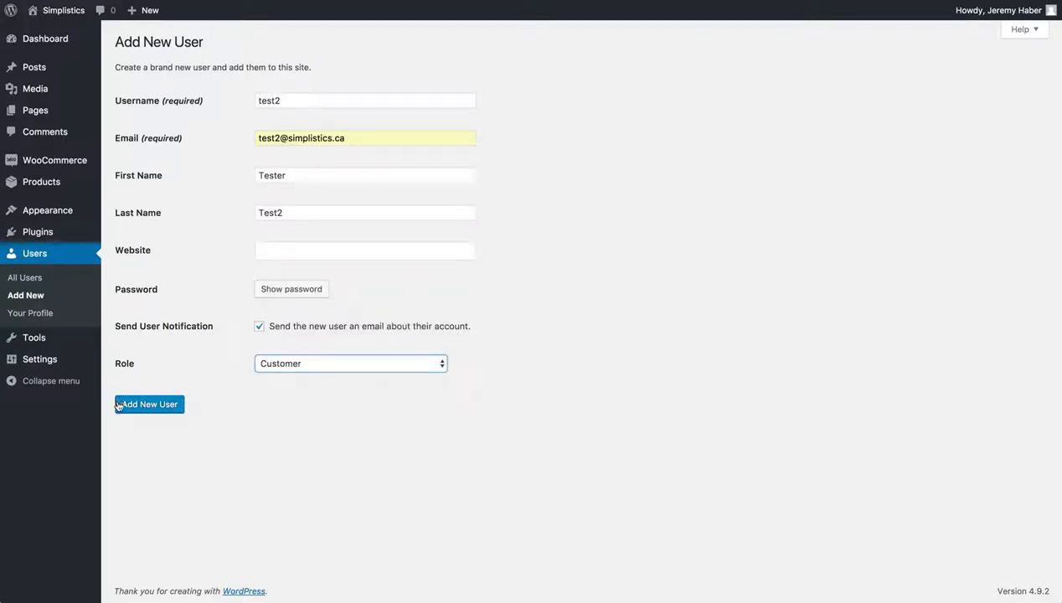
left_click(132, 405)
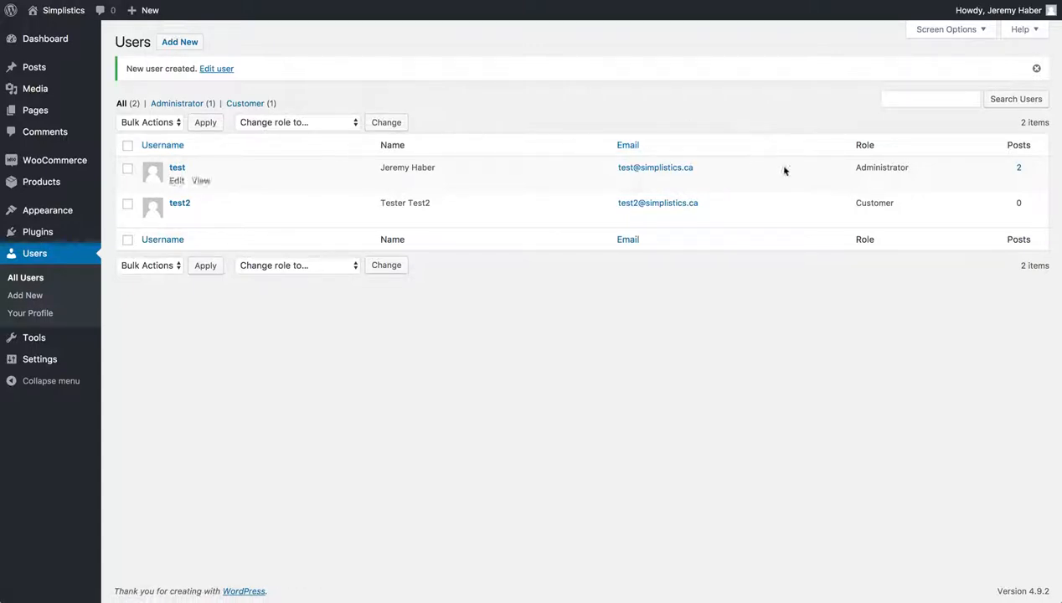
- Sort the users list by email address and make the user search ready for input
left_click(900, 100)
left_click(899, 101)
left_click(732, 129)
left_click(941, 97)
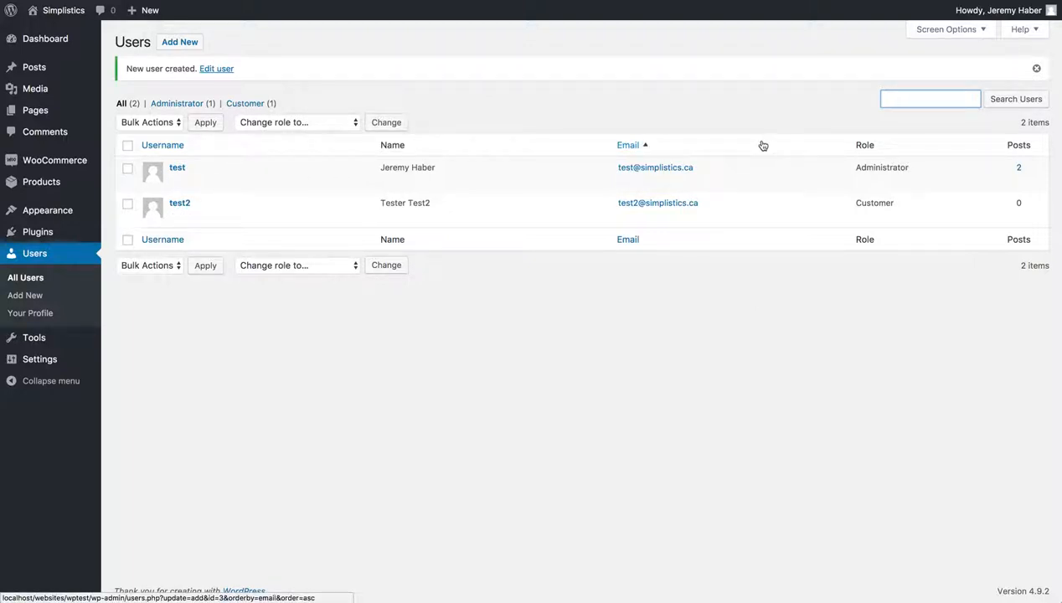
left_click(630, 144)
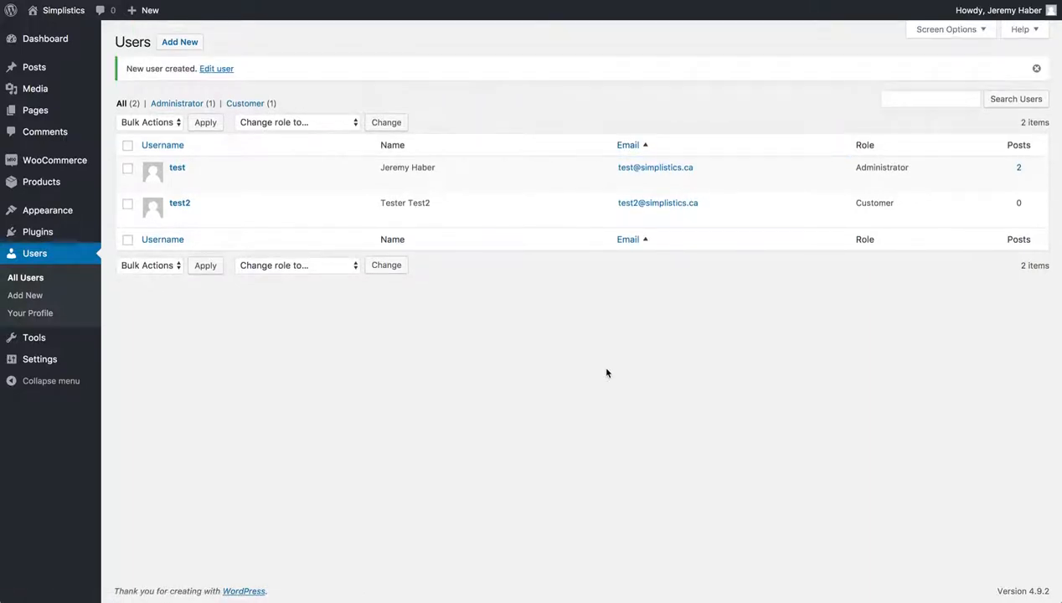
left_click(953, 102)
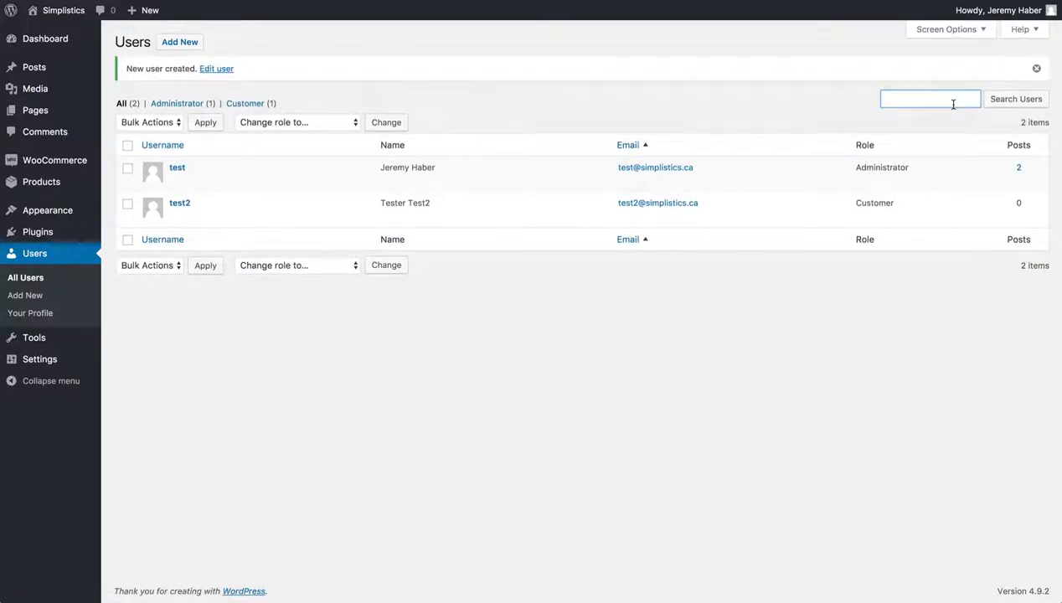